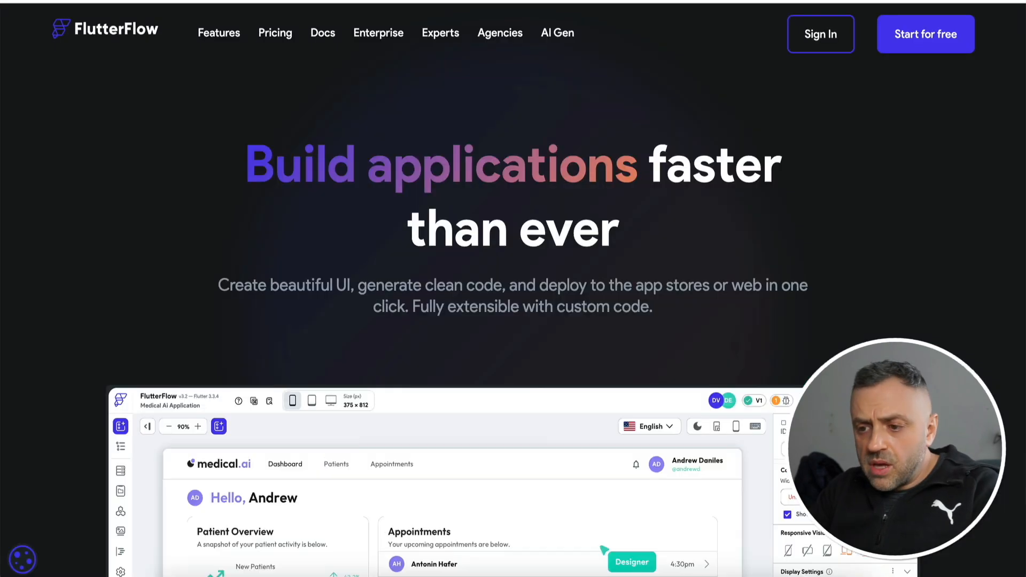
Step: Create a blank project named test-app, skipping the project setup, and show its widget tree
click(114, 13)
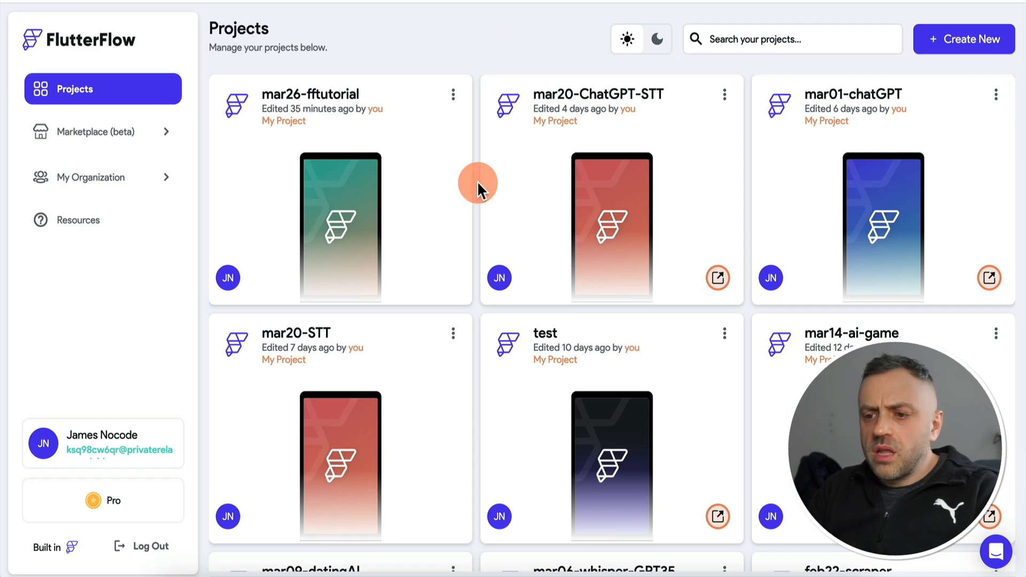
scroll(477, 180, down, 15)
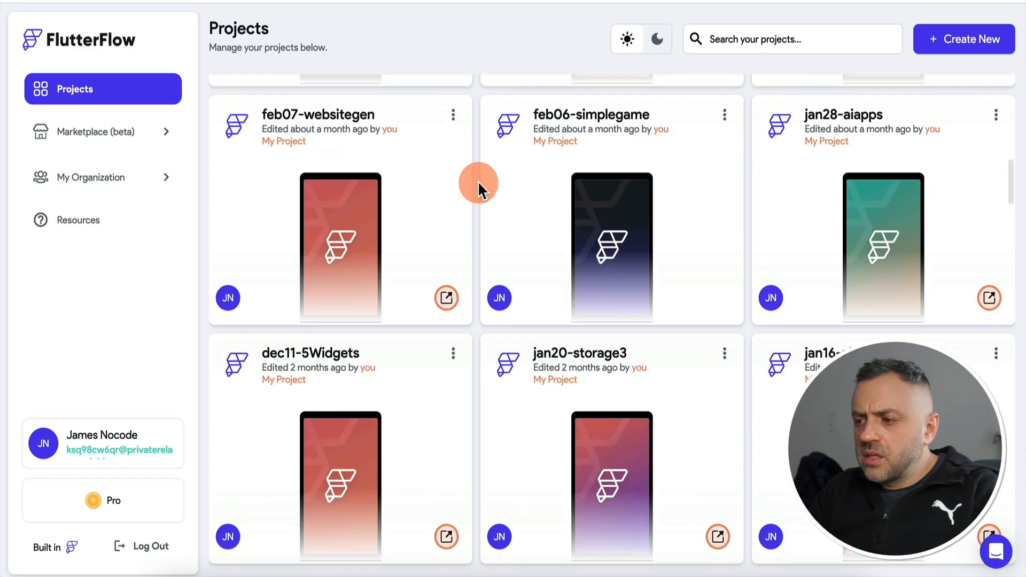
scroll(477, 181, up, 15)
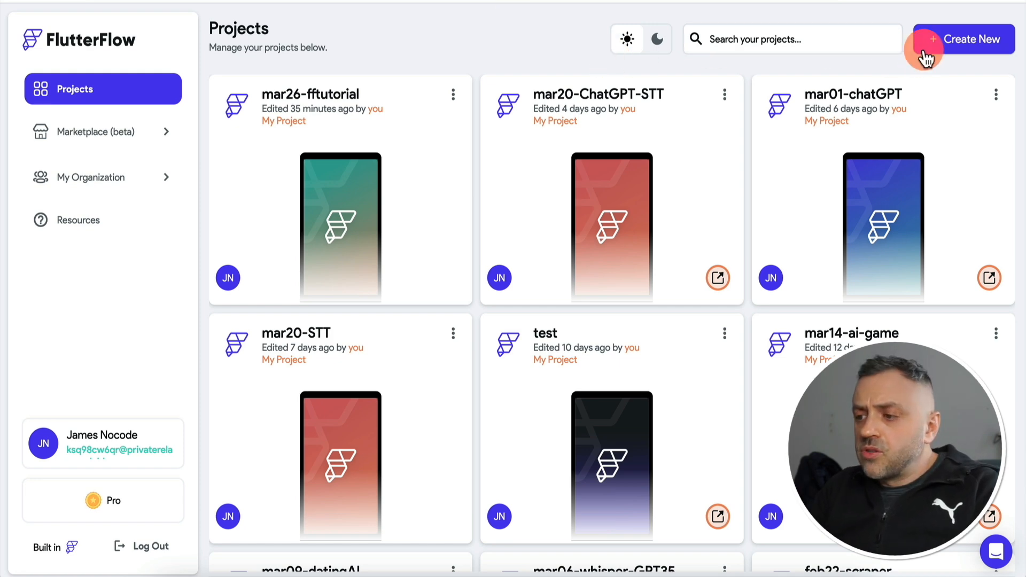
click(973, 42)
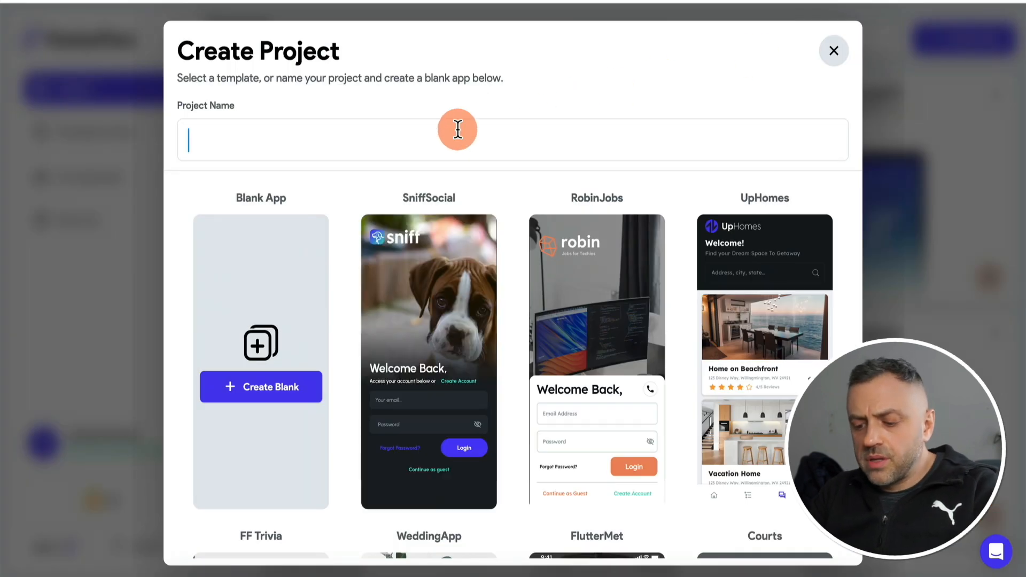
text(test-app)
click(268, 388)
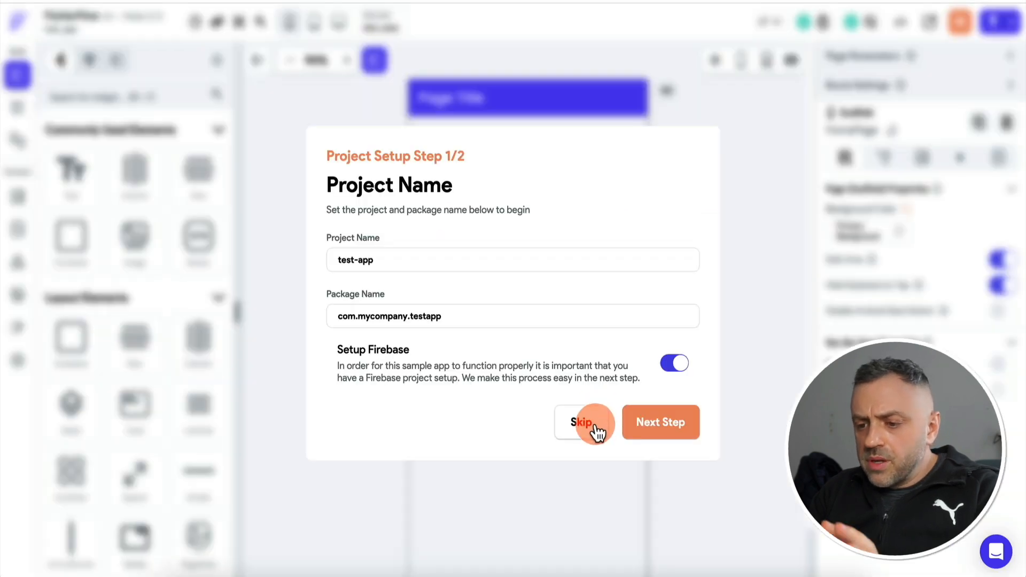
click(582, 422)
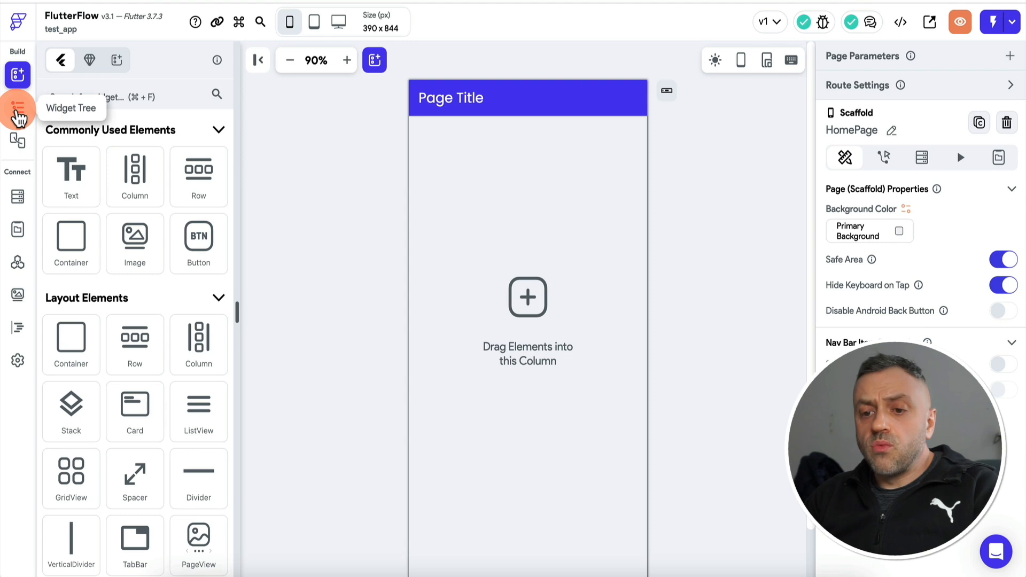
click(18, 109)
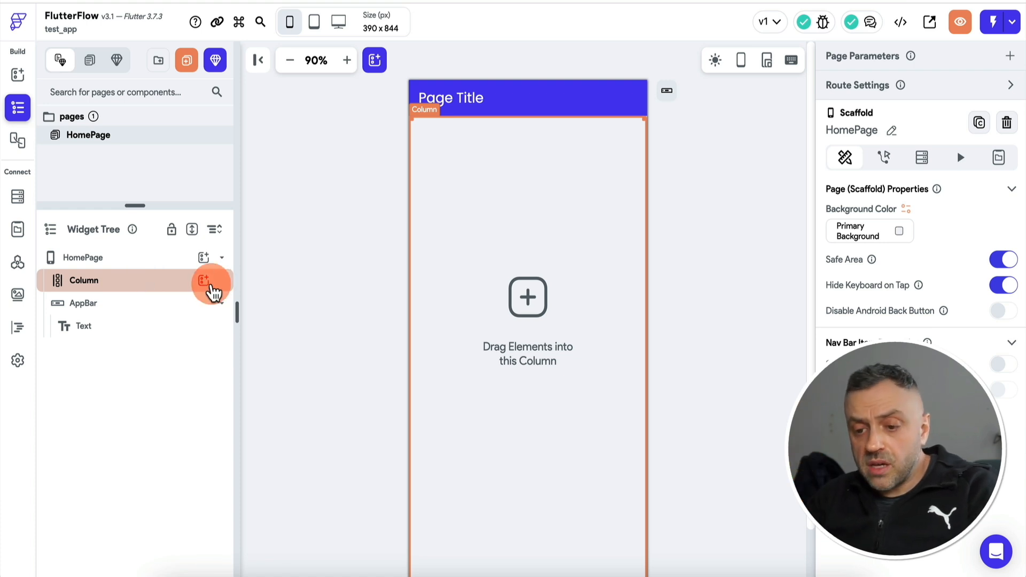
Step: Add two Text widgets to the Column on HomePage
click(203, 280)
text(tex)
click(266, 348)
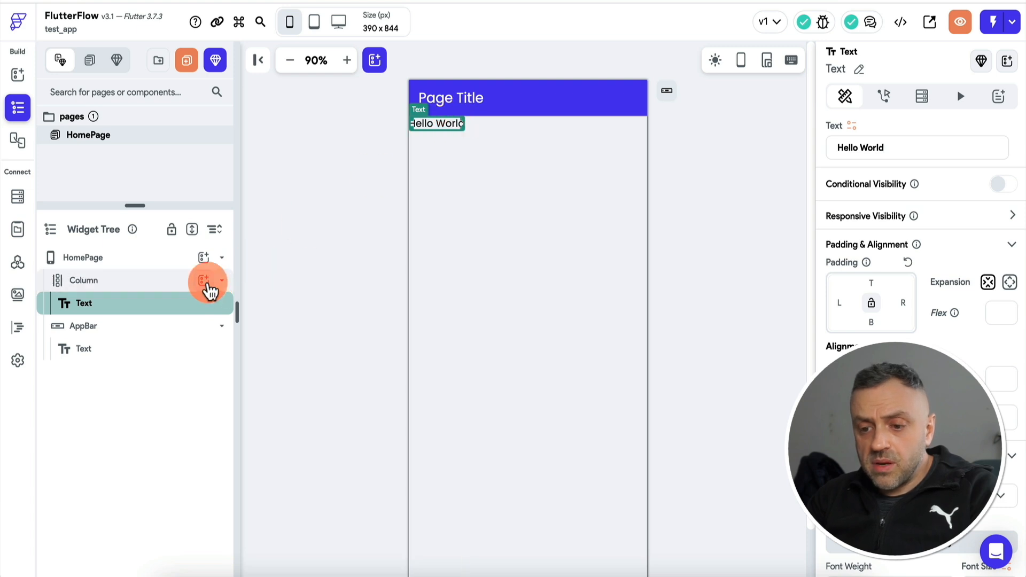
click(203, 280)
text(tex)
click(268, 344)
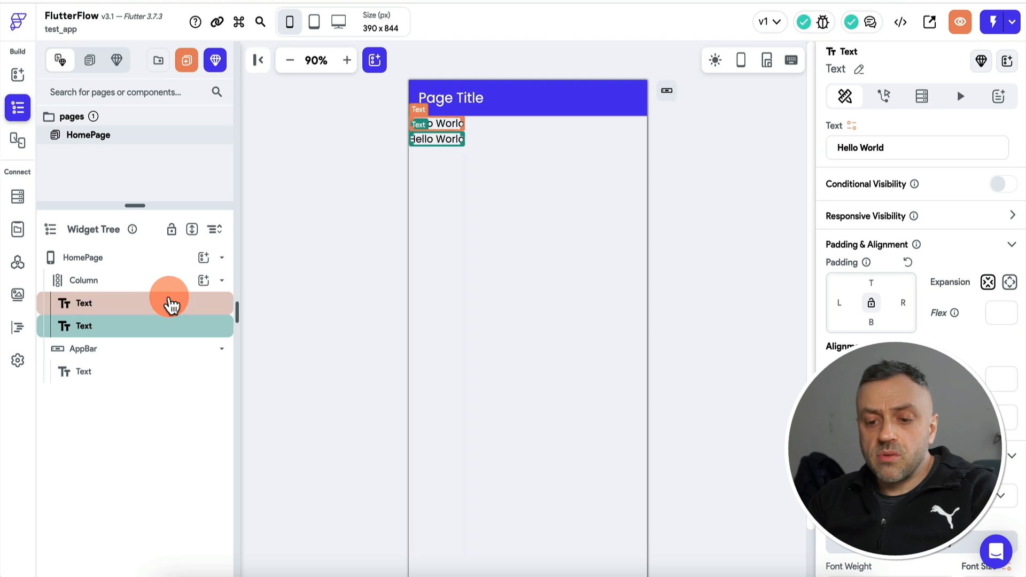
Step: Delete both Text widgets from the HomePage Column
click(162, 302)
key(Delete)
key(Delete)
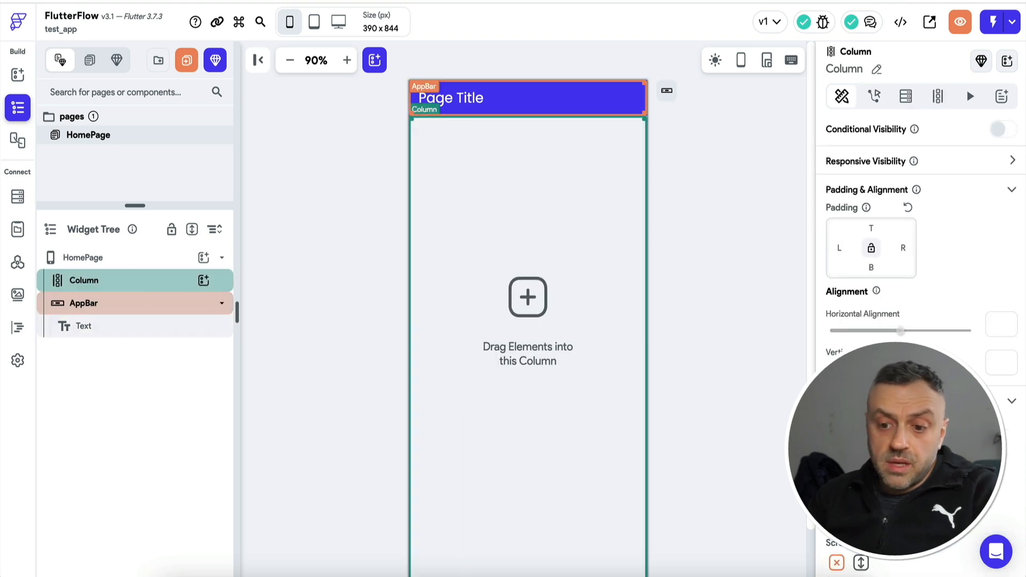
Step: Add a Row to the HomePage Column and place two Text widgets inside it
click(203, 280)
text(row)
click(270, 345)
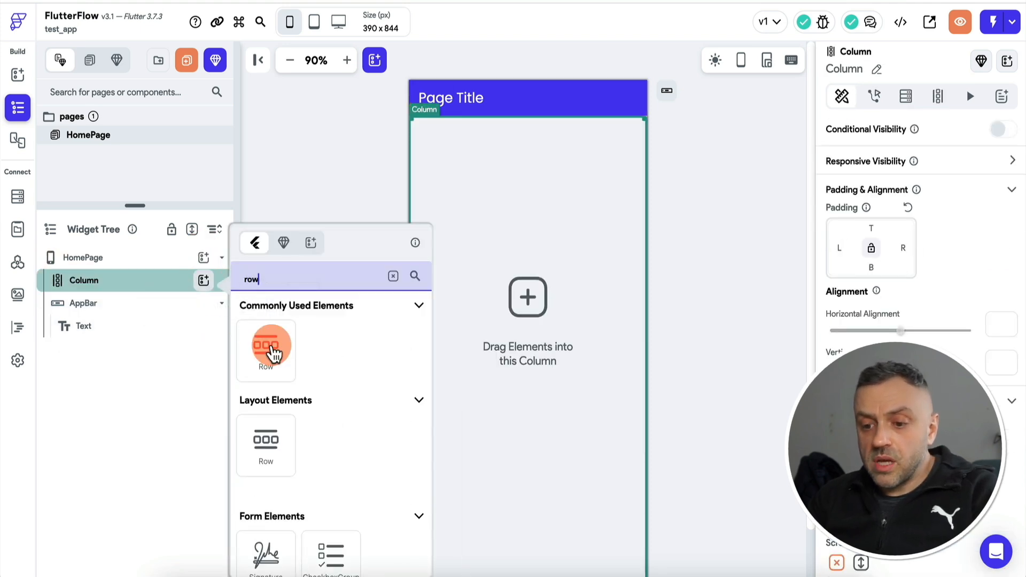
click(203, 303)
text(text)
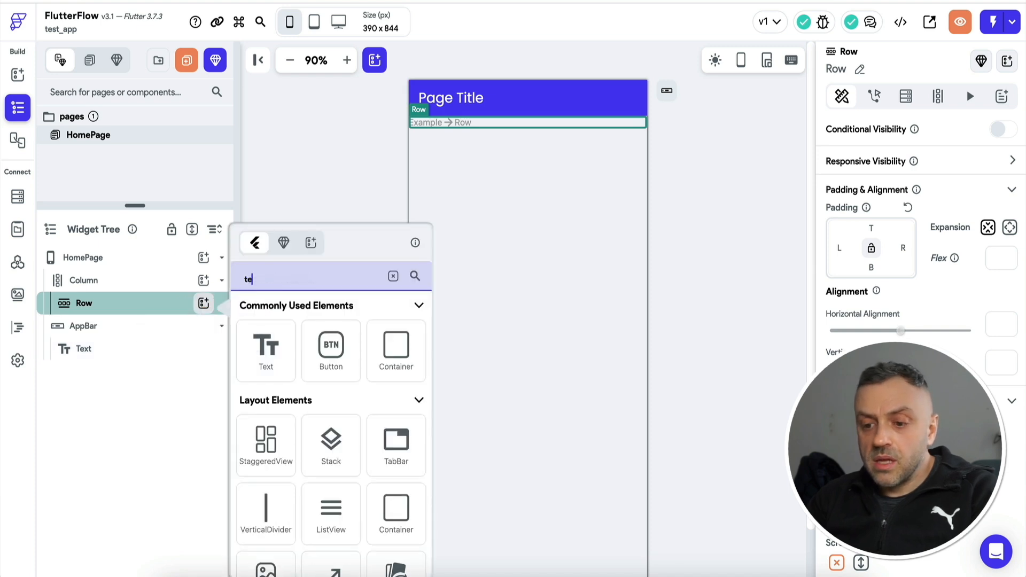
click(270, 346)
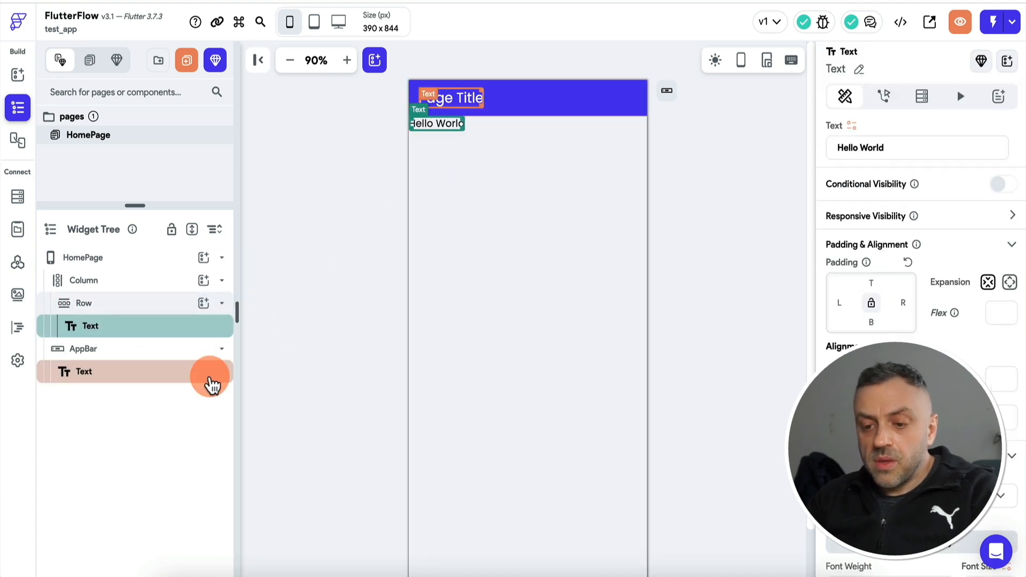
click(204, 303)
text(tex)
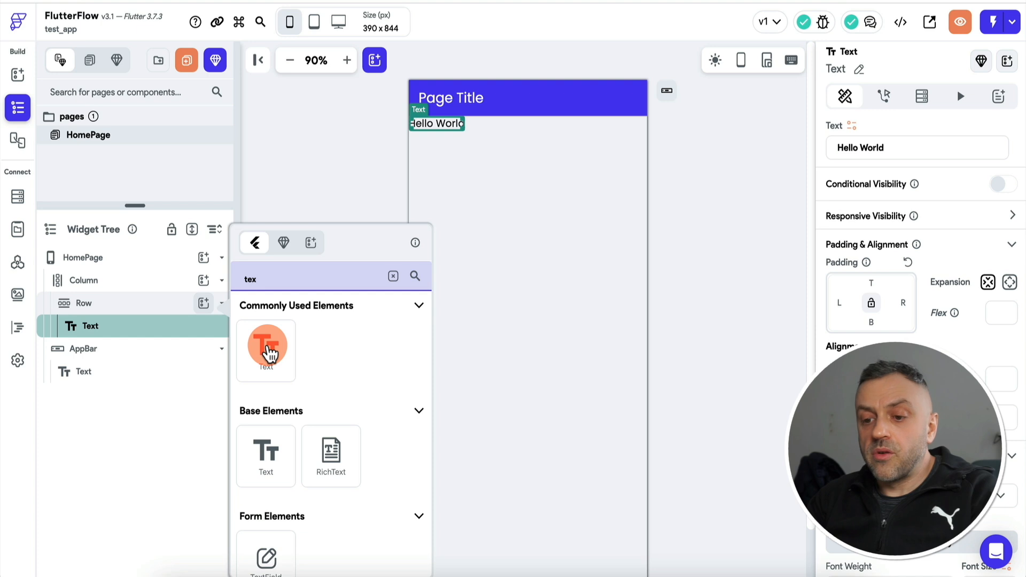
click(265, 349)
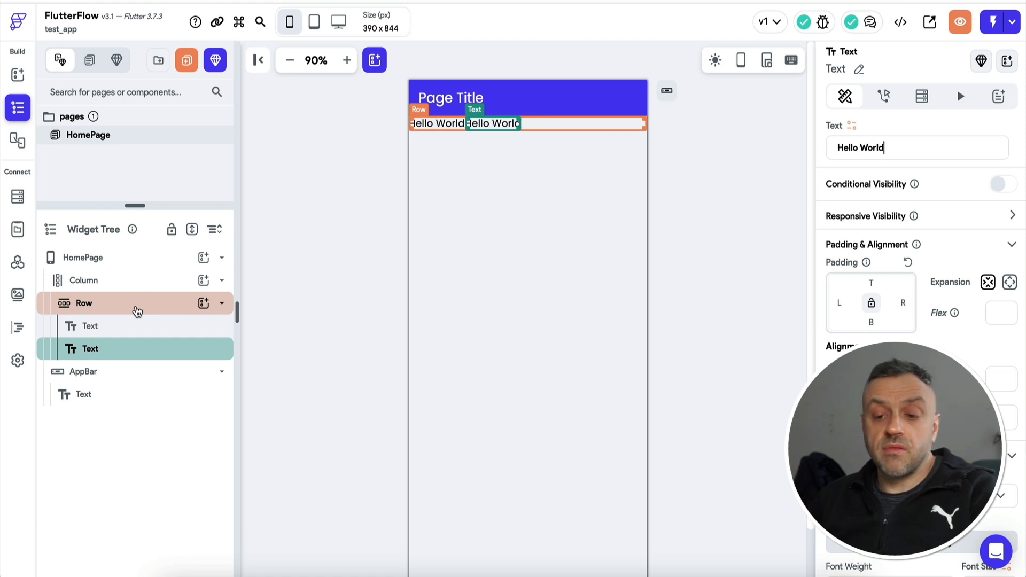
Step: Look through the layout and base elements that can be added to the Row
click(160, 355)
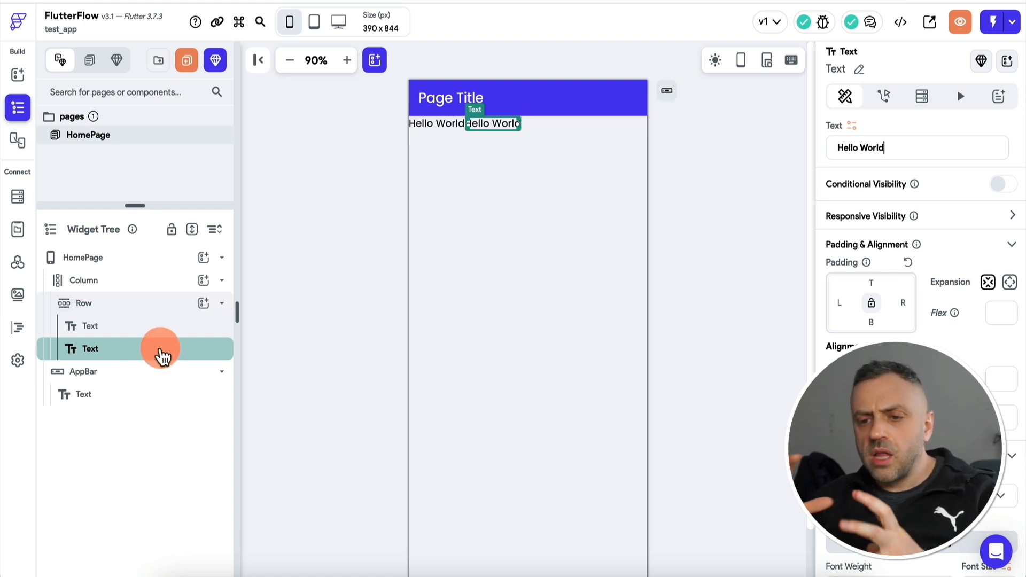
click(204, 303)
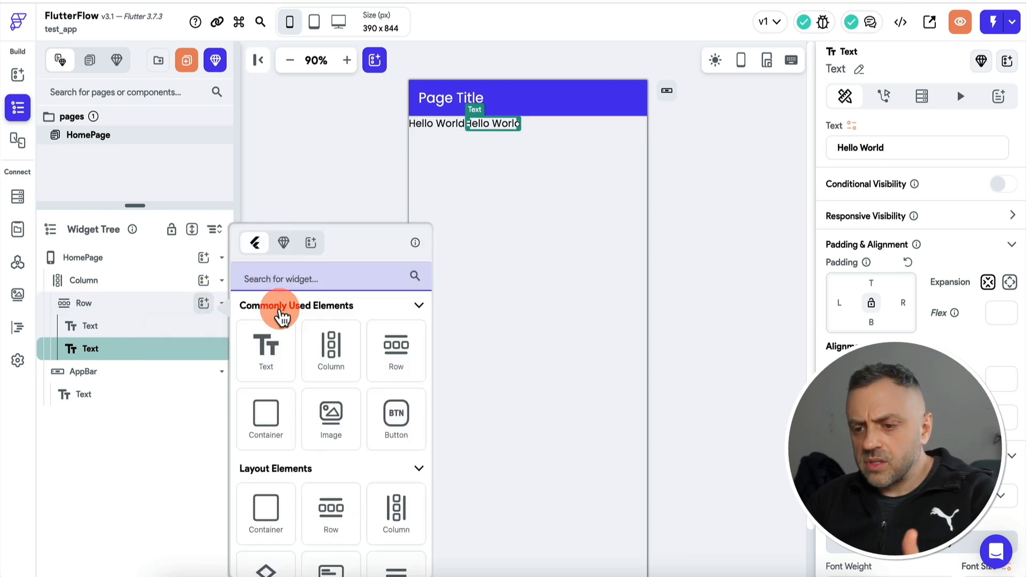
scroll(275, 401, down, 3)
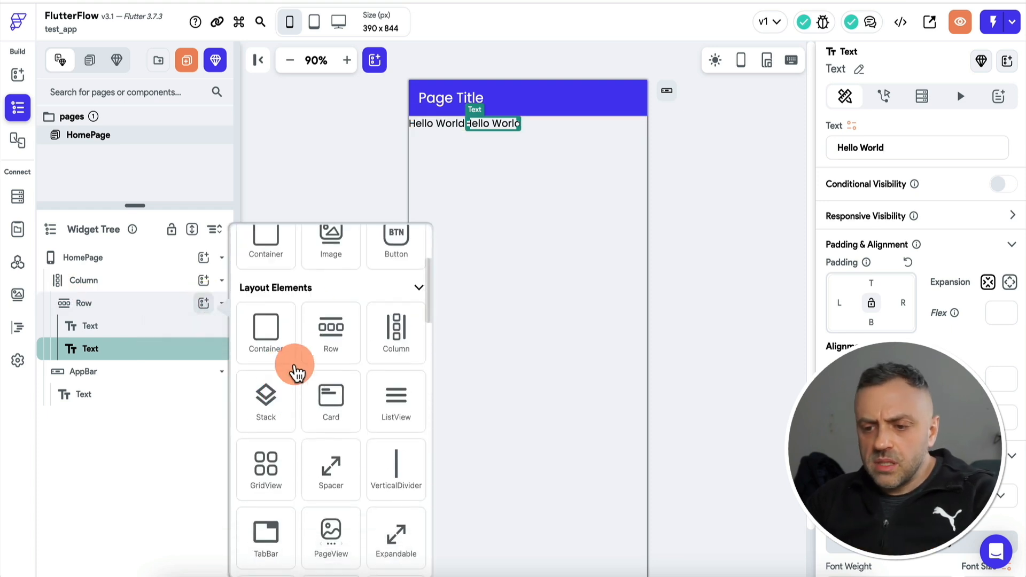
scroll(257, 490, down, 3)
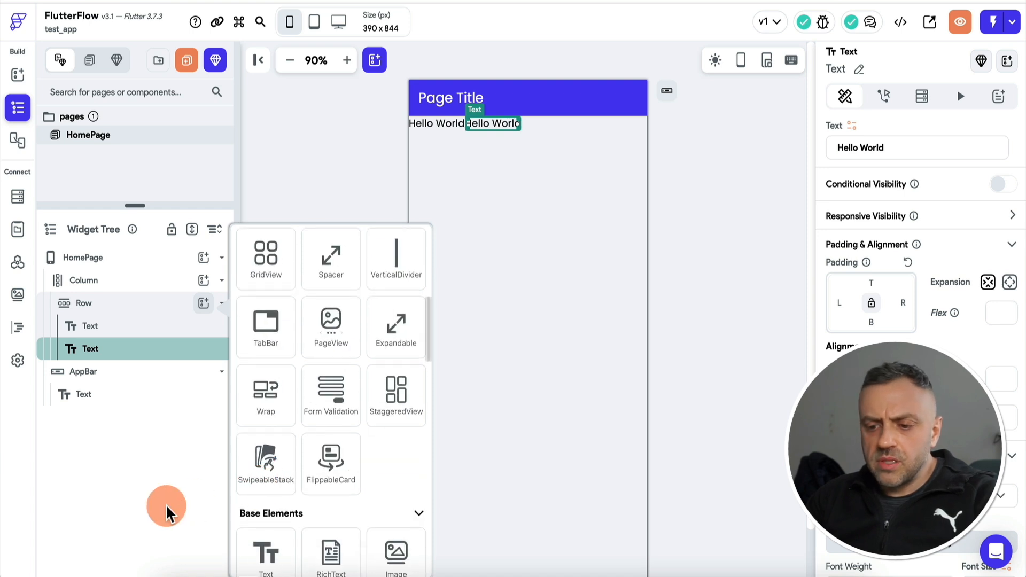
click(167, 508)
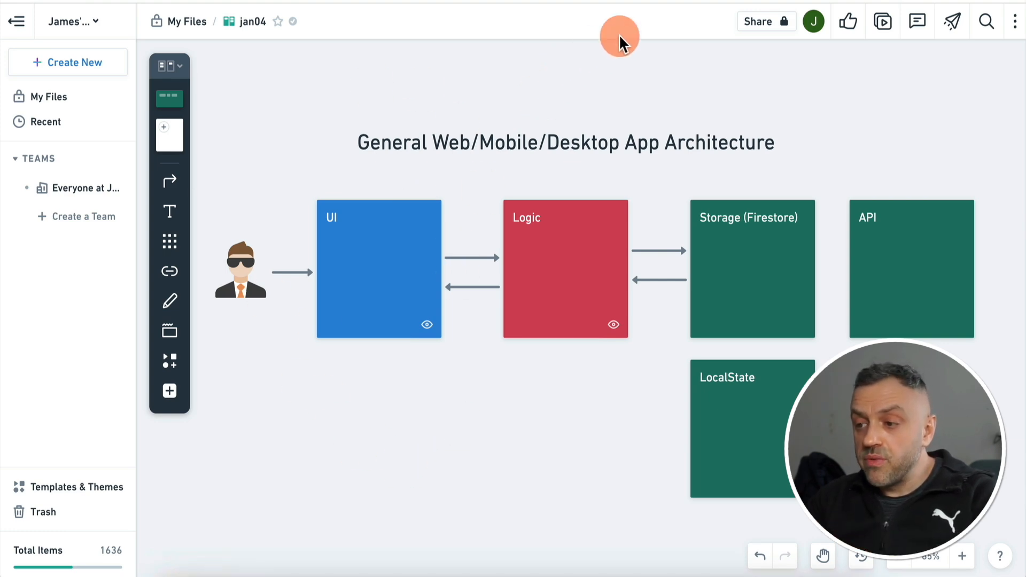
Step: Return from the architecture diagram to FlutterFlow and view the action options of the Row's second Text widget
click(681, 1)
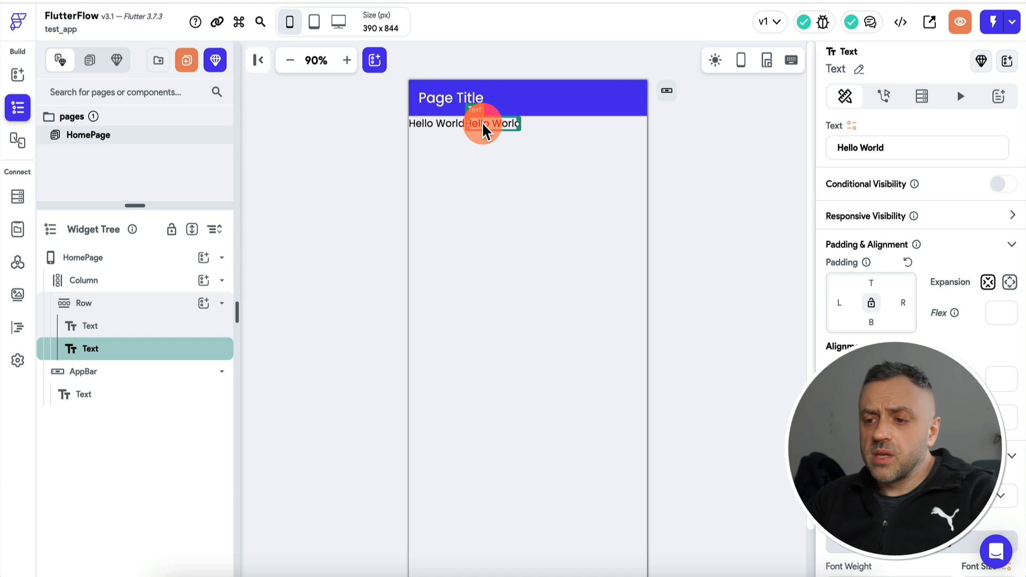
click(881, 107)
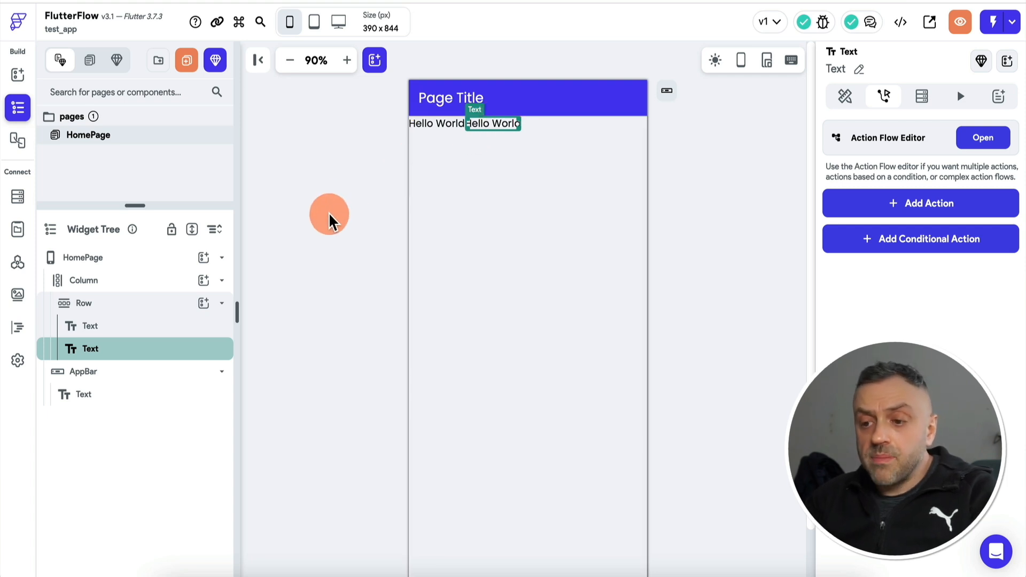
click(329, 215)
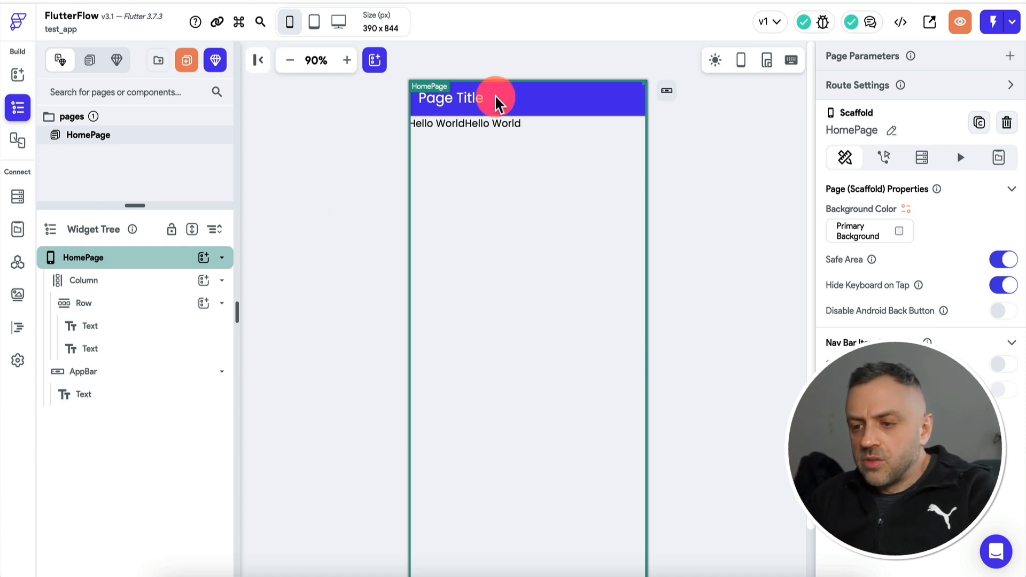
Step: Replace the second Text widget in the Row with a Button and select it
click(492, 121)
key(Delete)
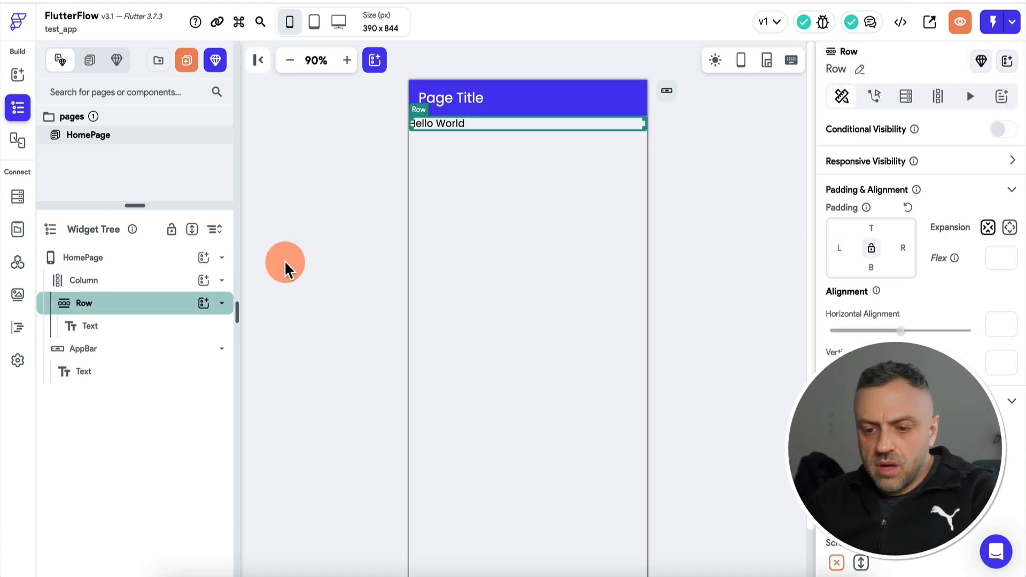
click(204, 303)
text(but)
click(271, 344)
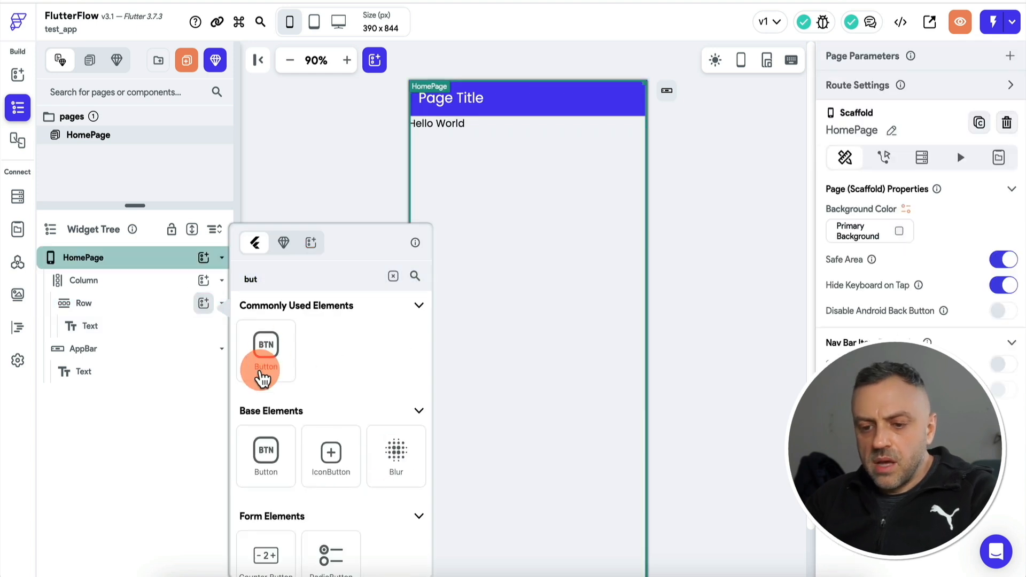
click(189, 354)
Step: Open the Button's action flow editor and add an undefined action for On Tap
click(882, 99)
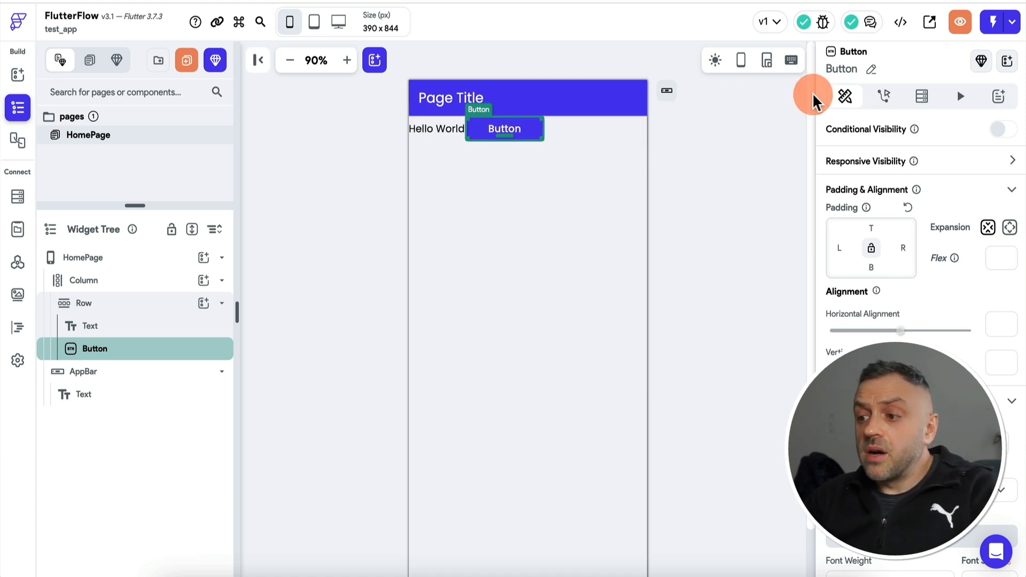
click(884, 99)
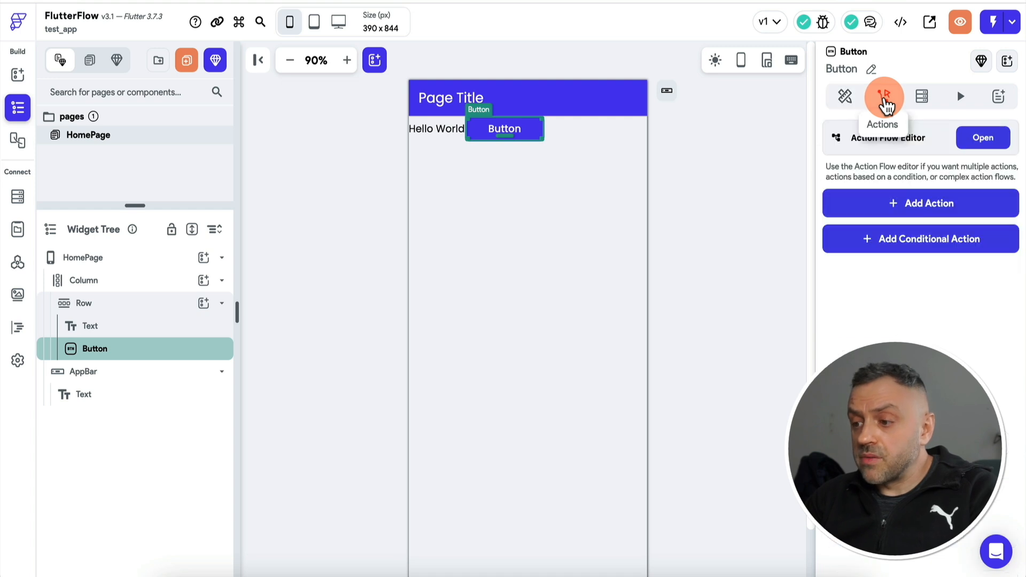
click(982, 140)
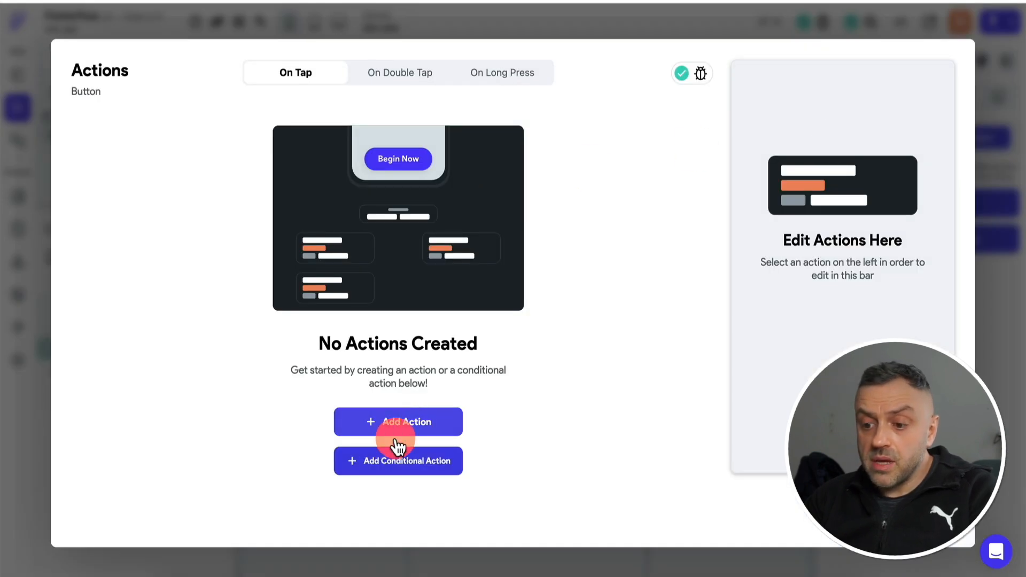
click(418, 424)
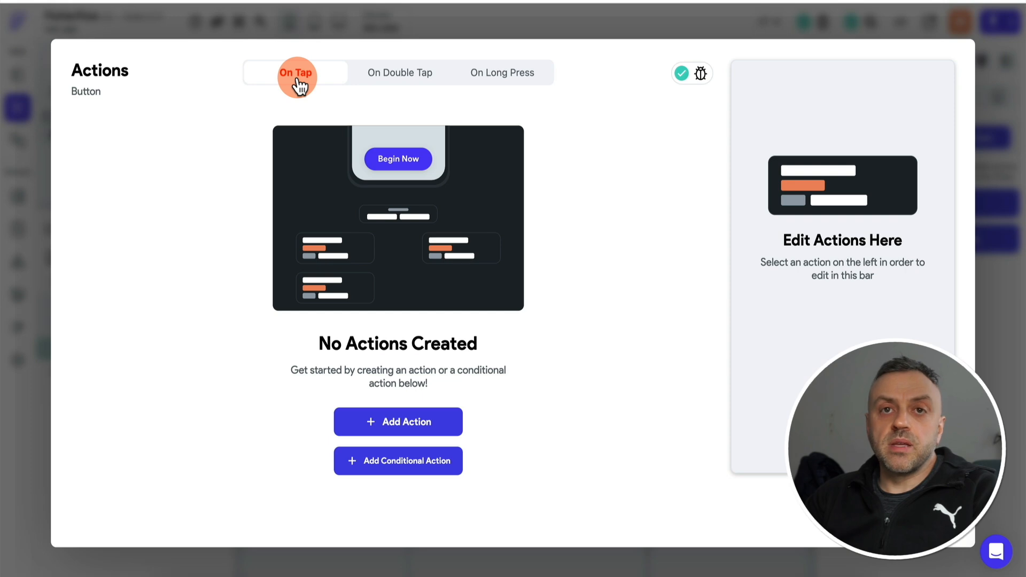
click(416, 422)
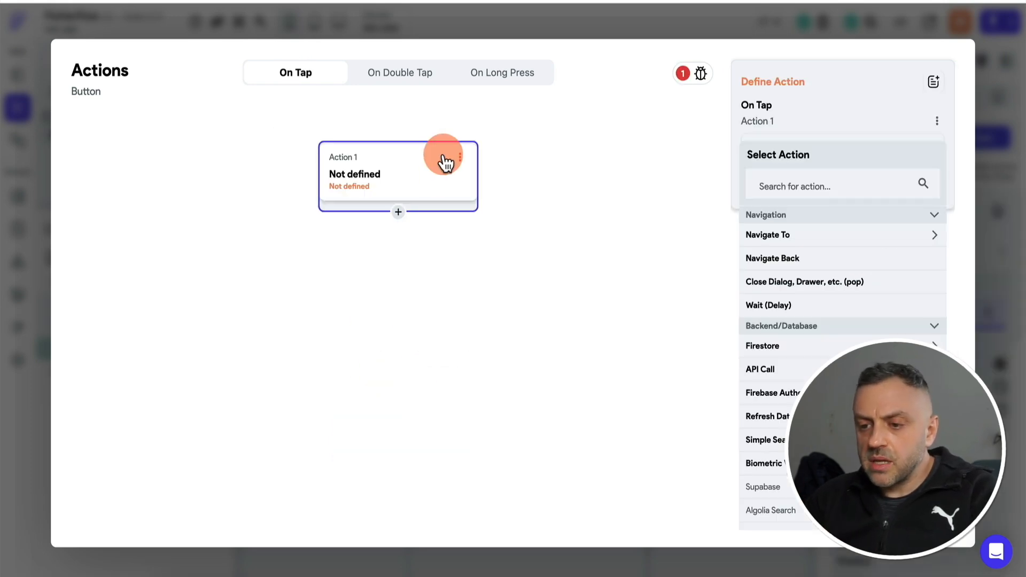
Step: Look through the actions available for the Button's On Tap, from navigation and database to UI interactions, alerts, payments and animation
click(806, 184)
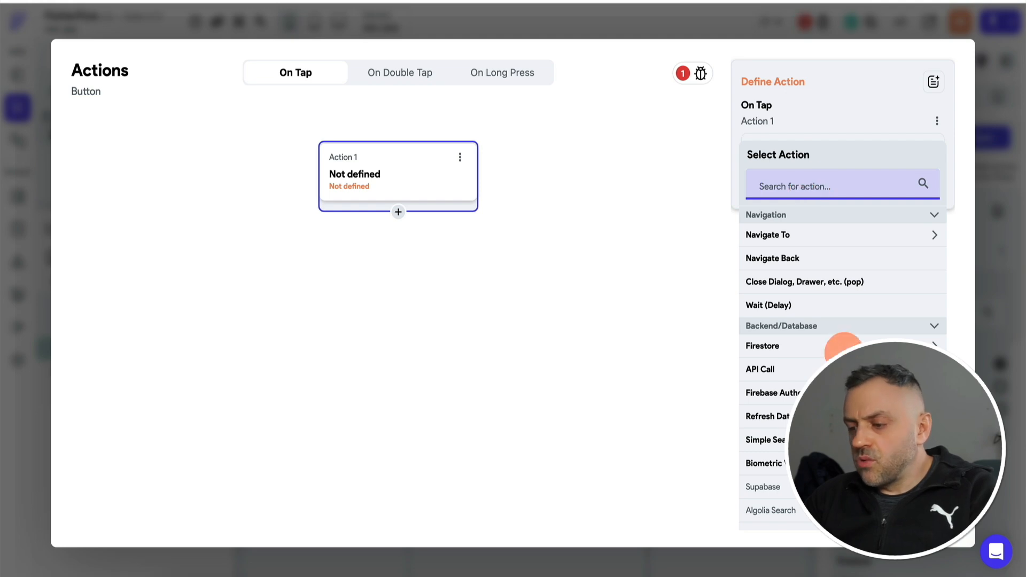
scroll(844, 347, down, 3)
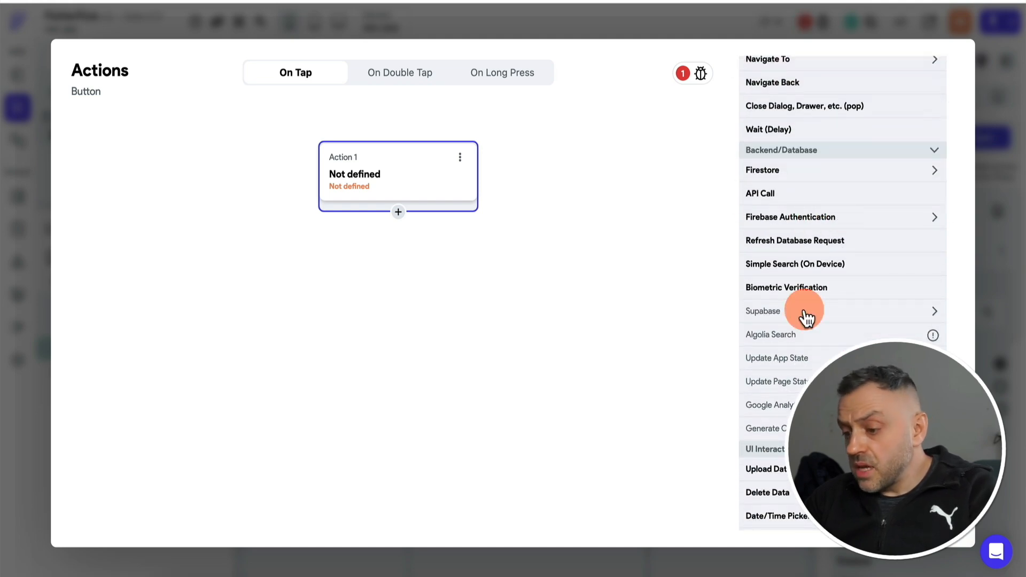
scroll(801, 316, down, 5)
scroll(805, 317, down, 2)
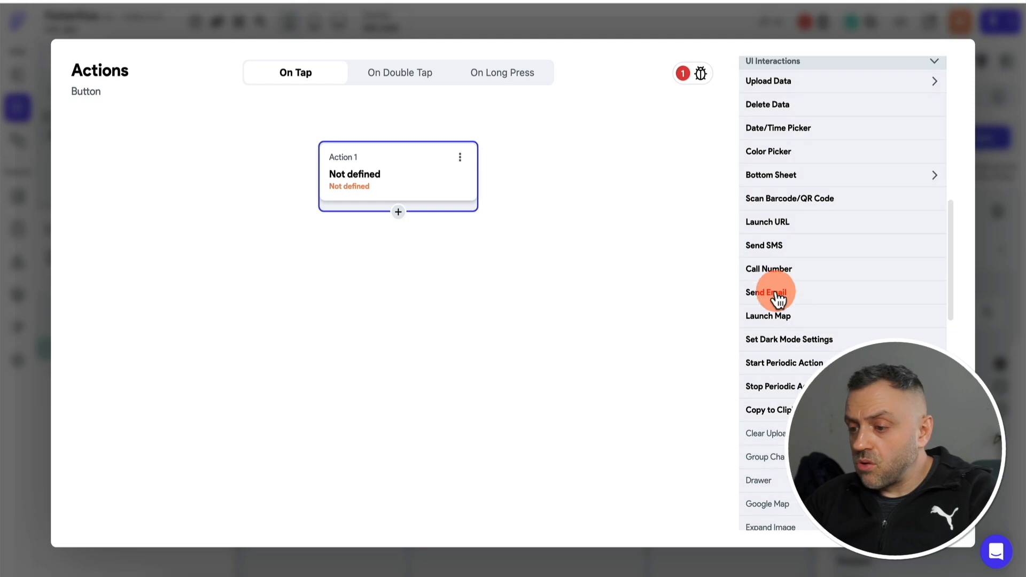
scroll(784, 294, down, 8)
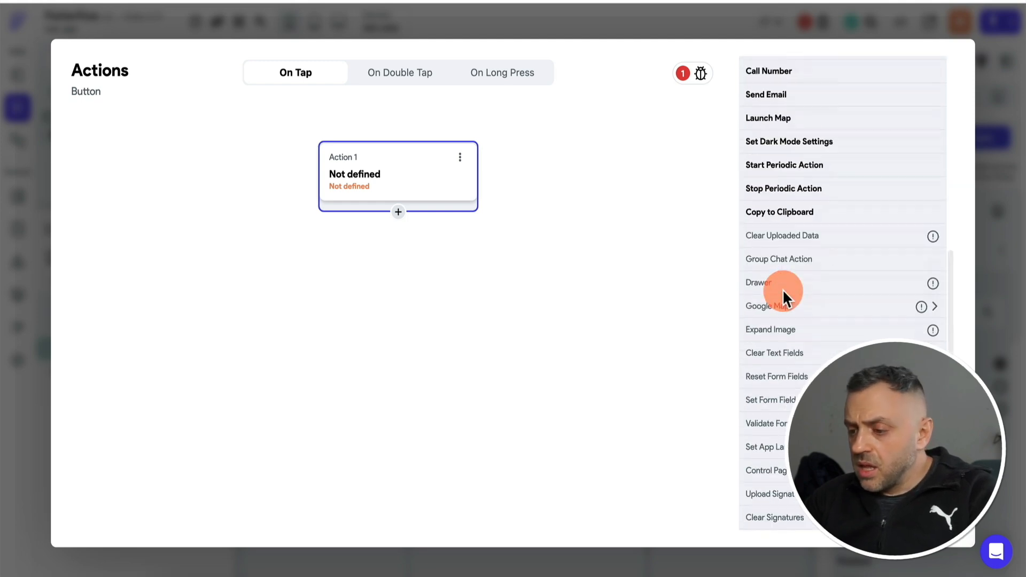
scroll(784, 295, down, 1)
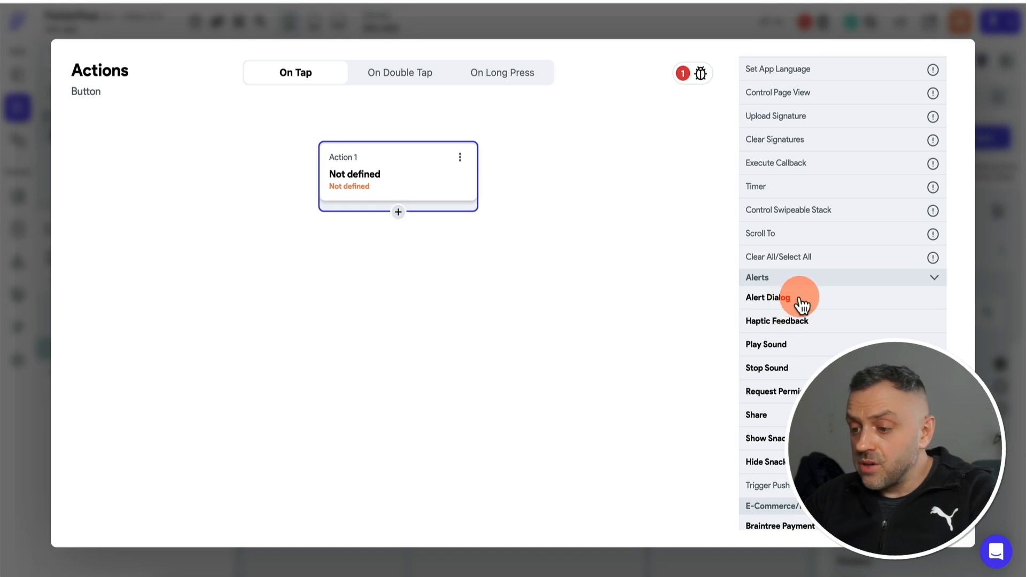
scroll(777, 435, down, 3)
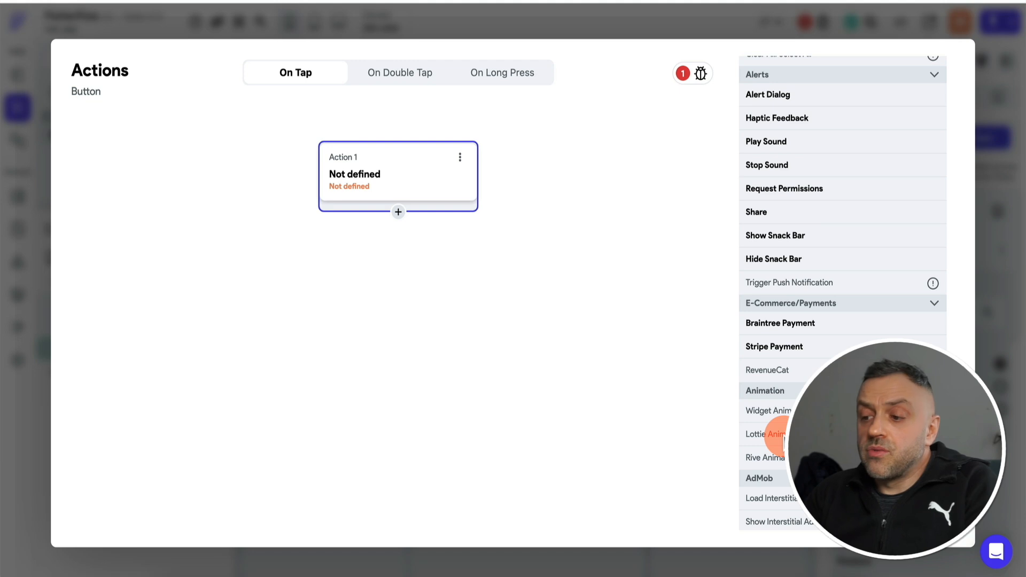
scroll(804, 252, down, 1)
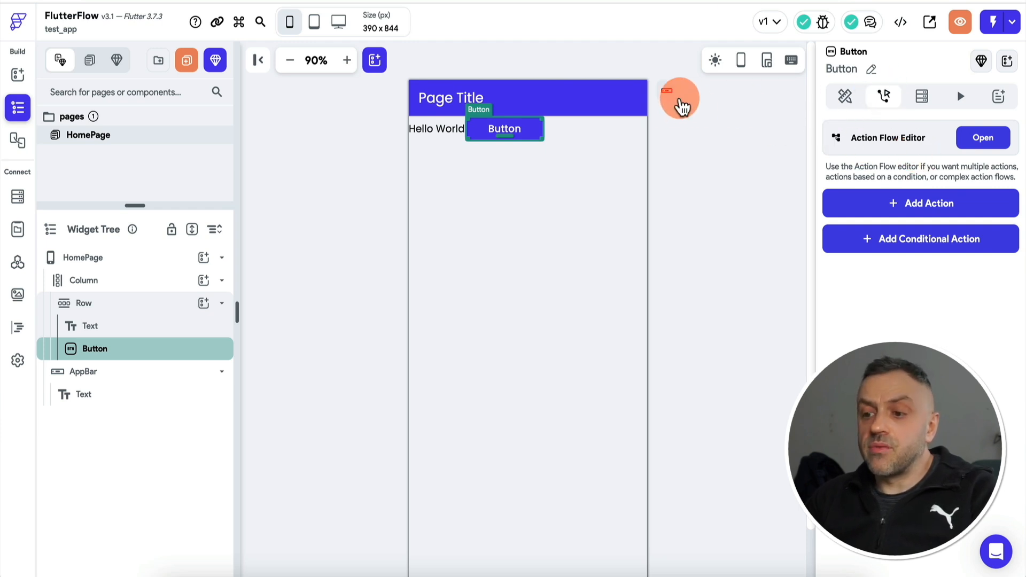
click(732, 122)
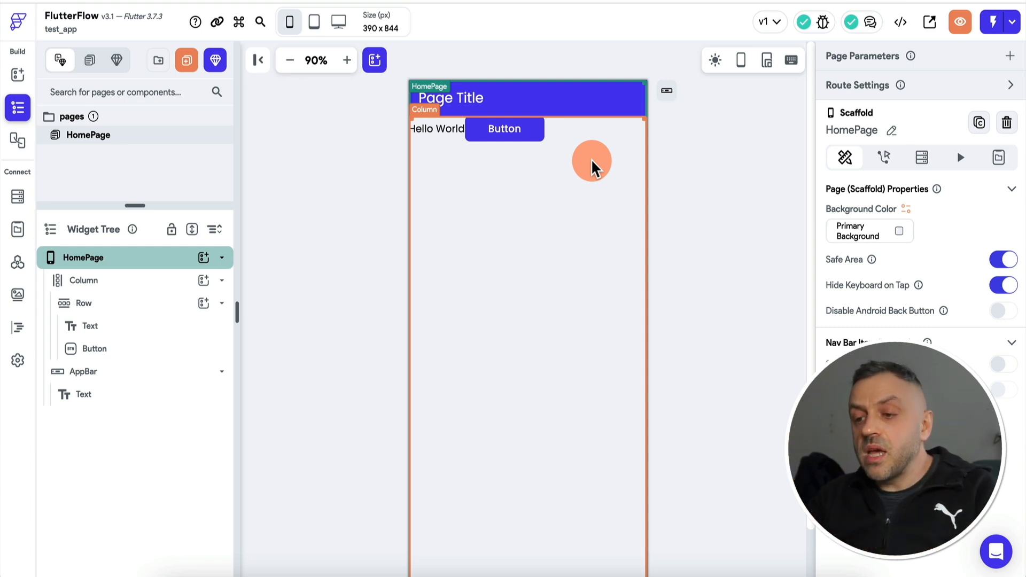
click(521, 133)
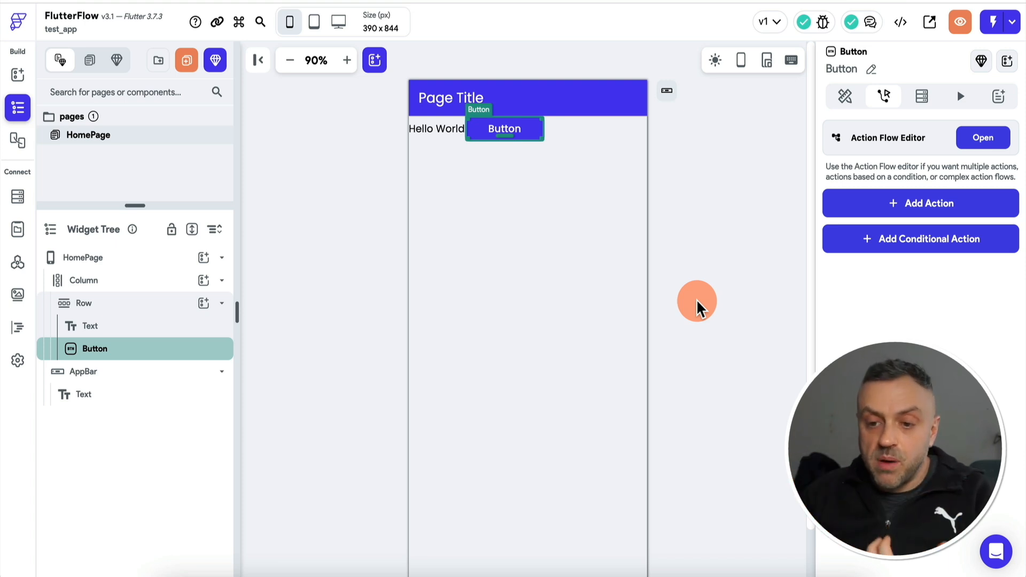
click(700, 188)
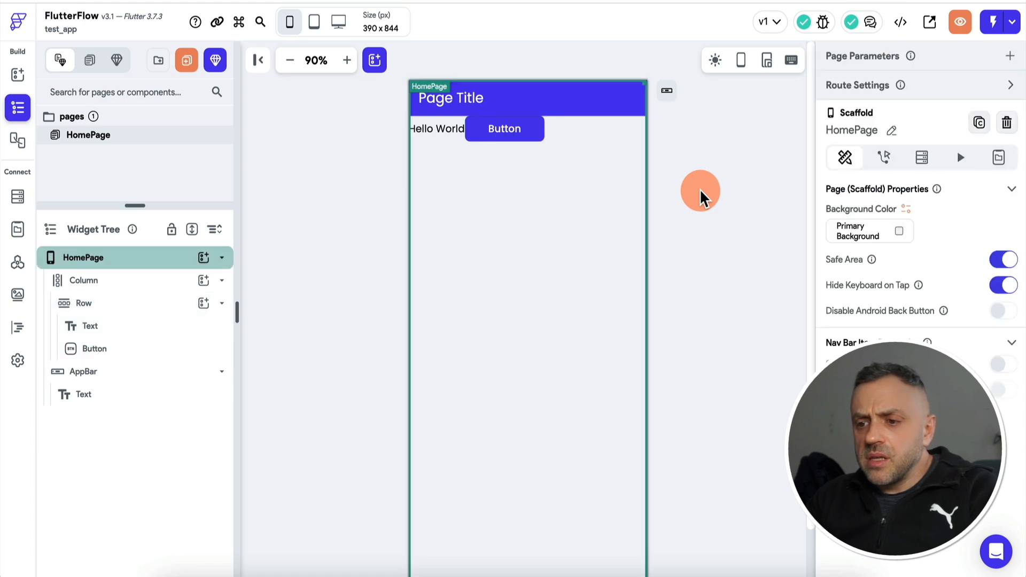
Step: View the On Tap, On Double Tap and On Long Press triggers in the action flow editor of the Row's Text widget
click(115, 327)
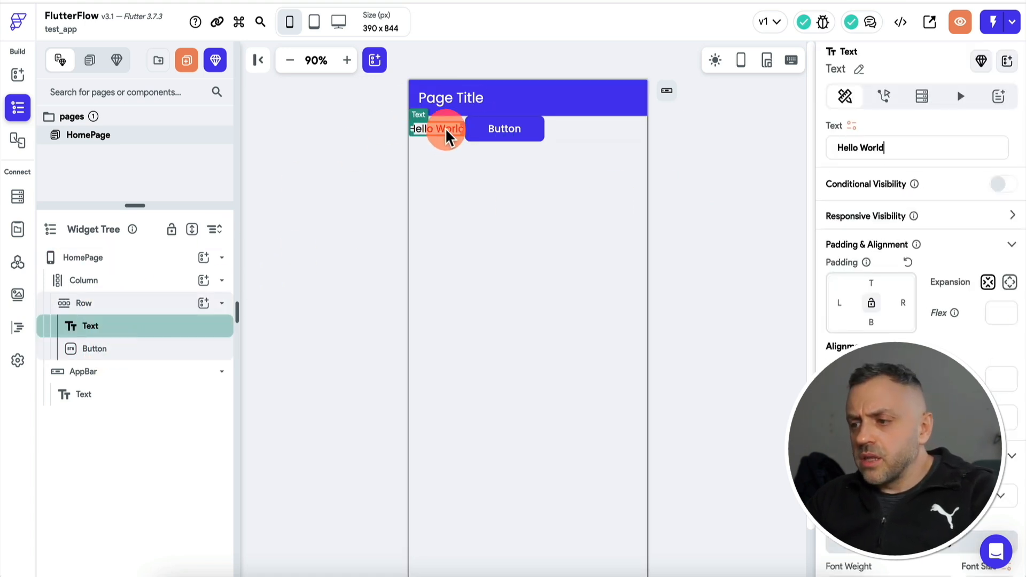
click(890, 99)
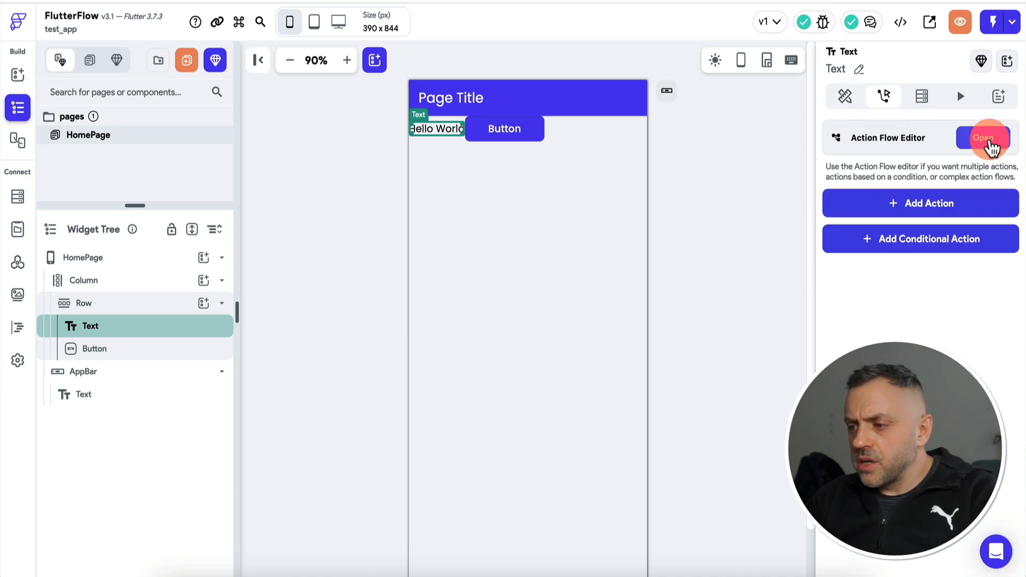
click(987, 137)
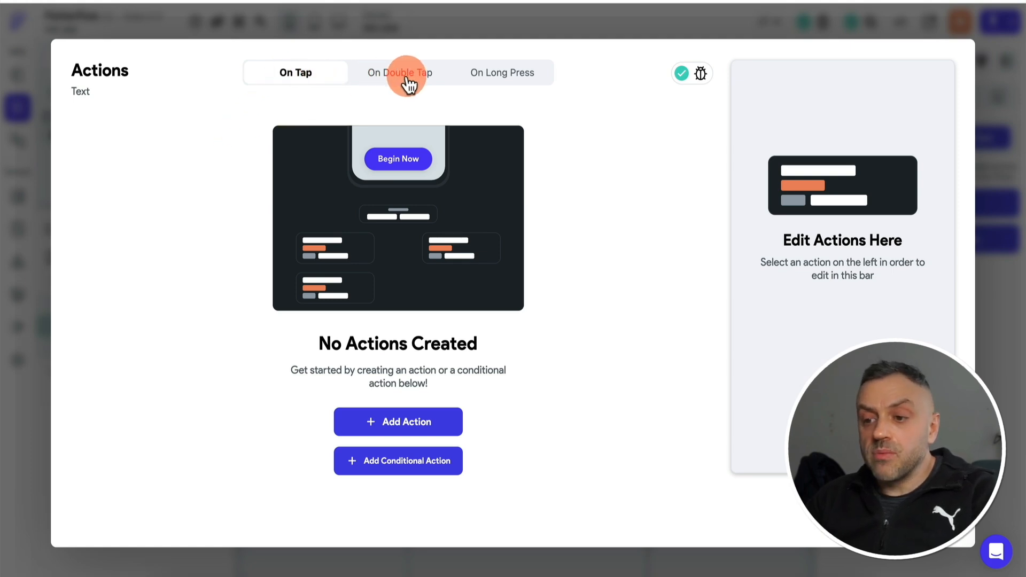
click(443, 74)
click(508, 74)
click(293, 75)
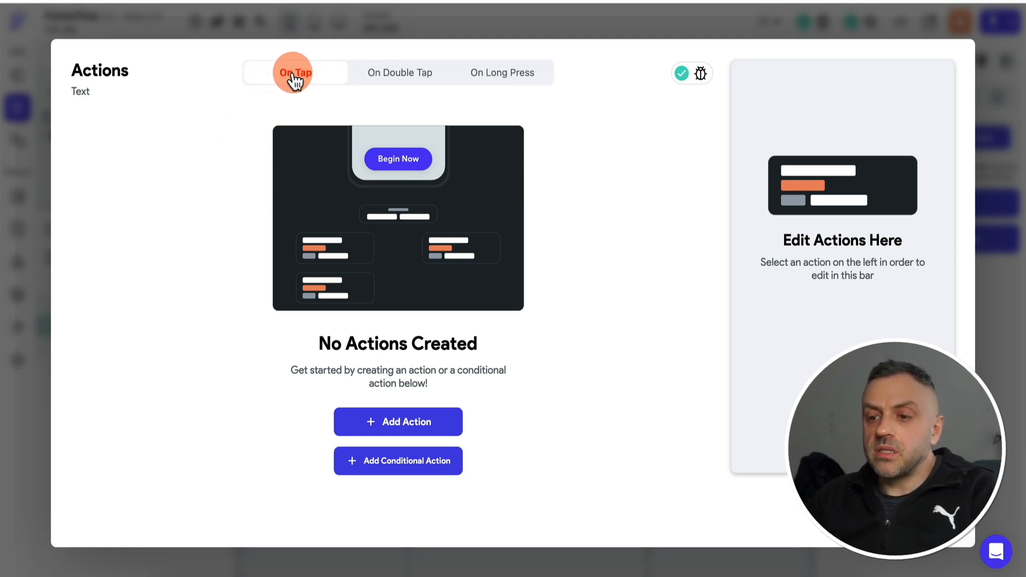
click(1017, 287)
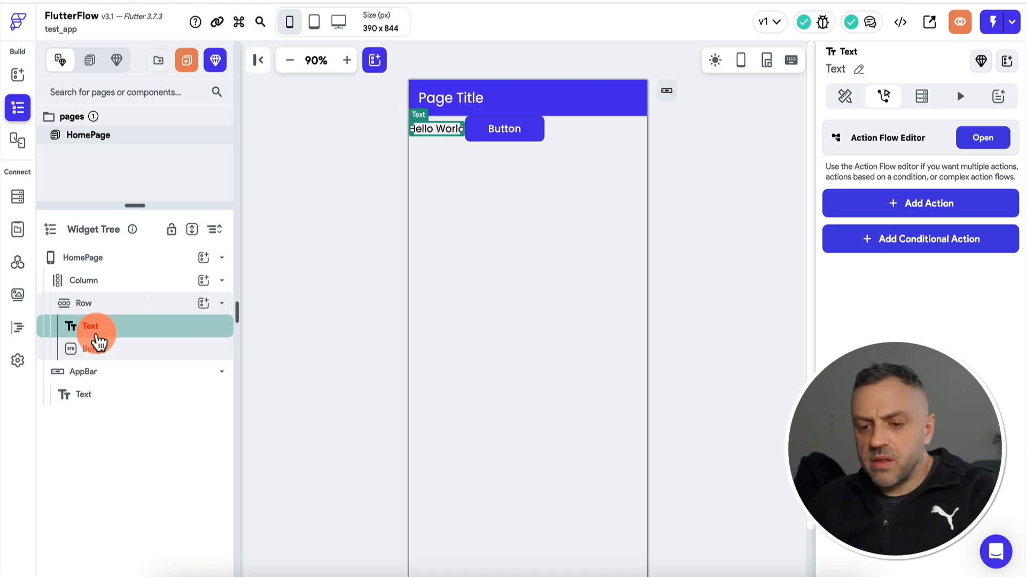
Step: View the On Page Load and On Phone Shake triggers in the HomePage's action flow editor
click(131, 351)
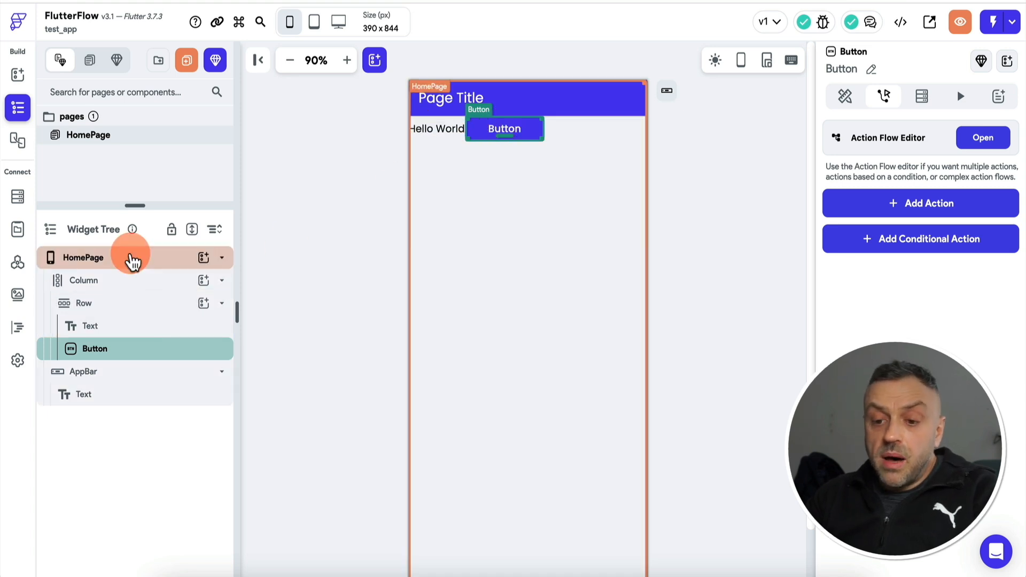
click(114, 261)
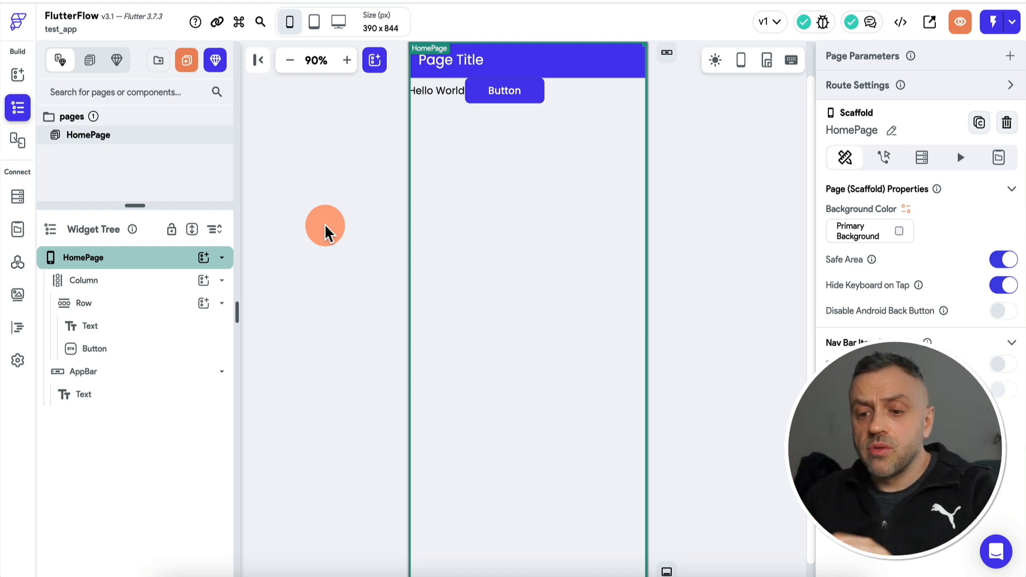
click(870, 160)
click(983, 200)
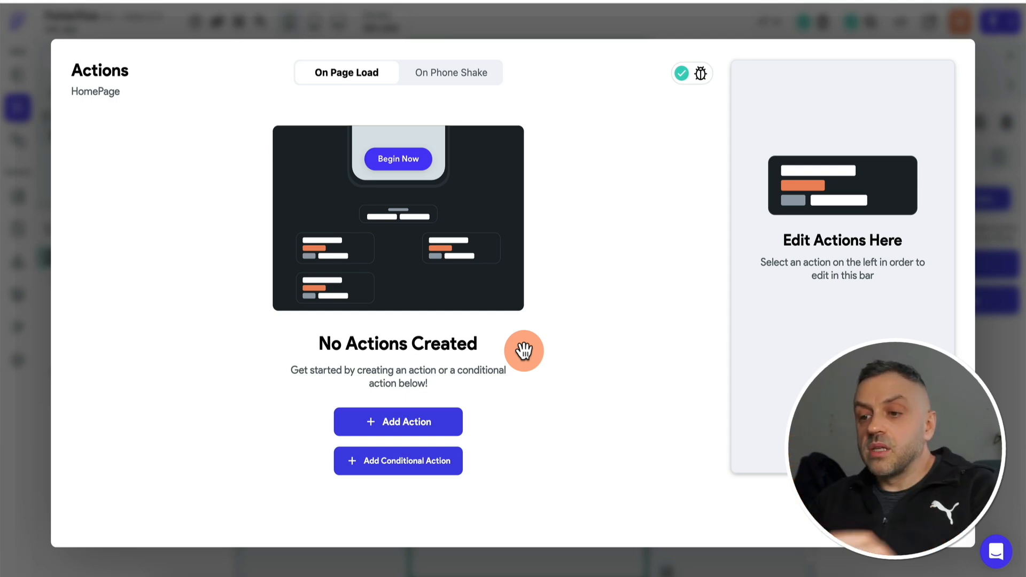
click(446, 74)
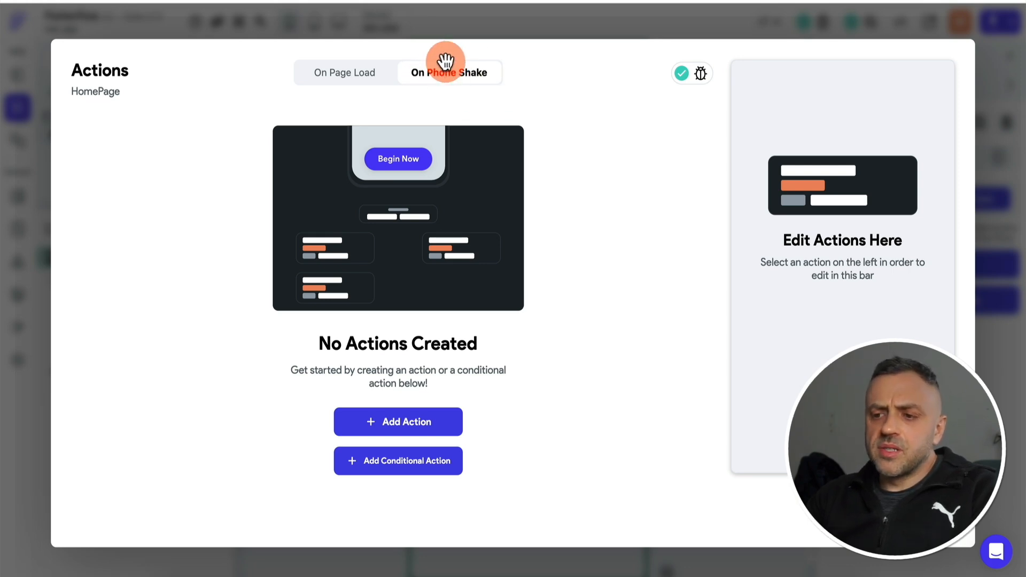
click(348, 75)
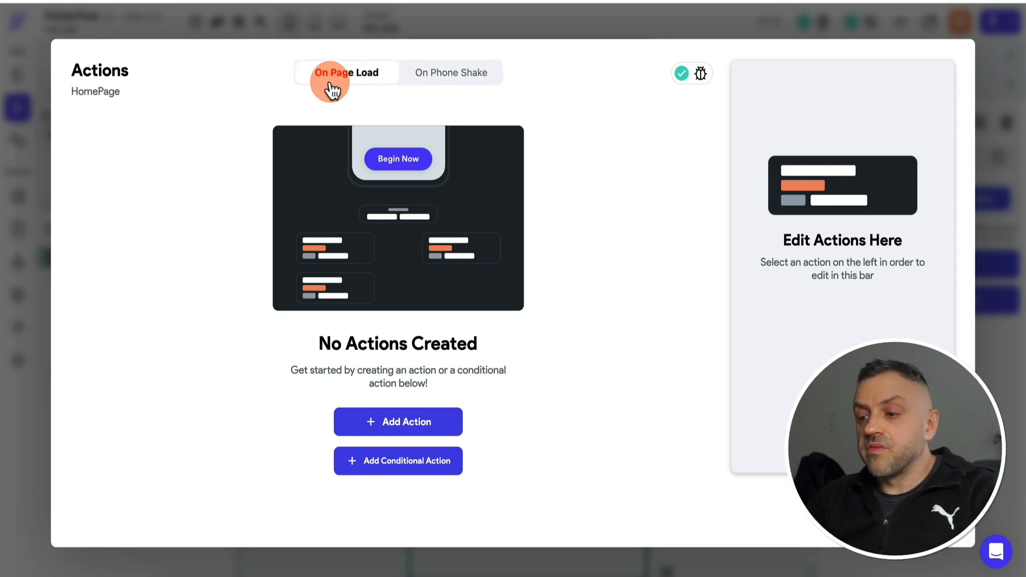
click(994, 136)
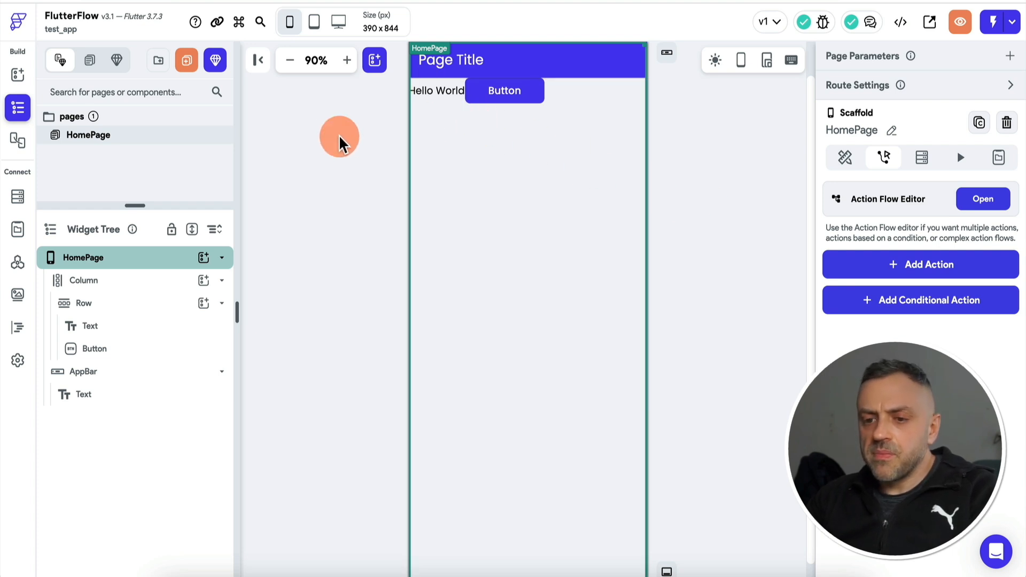
Step: Add an app state variable named stringVar with the data type String
click(307, 163)
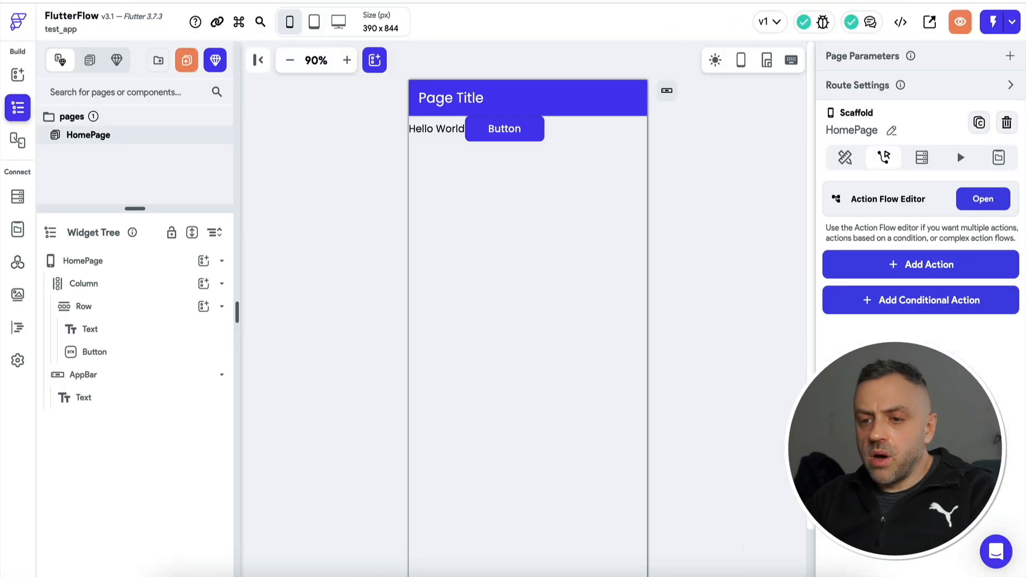
click(19, 231)
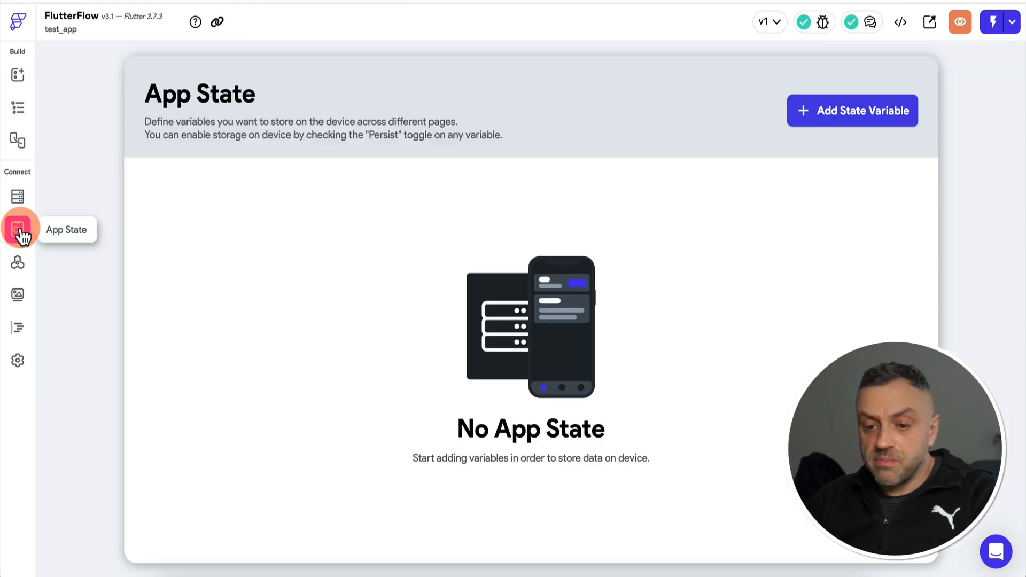
click(853, 113)
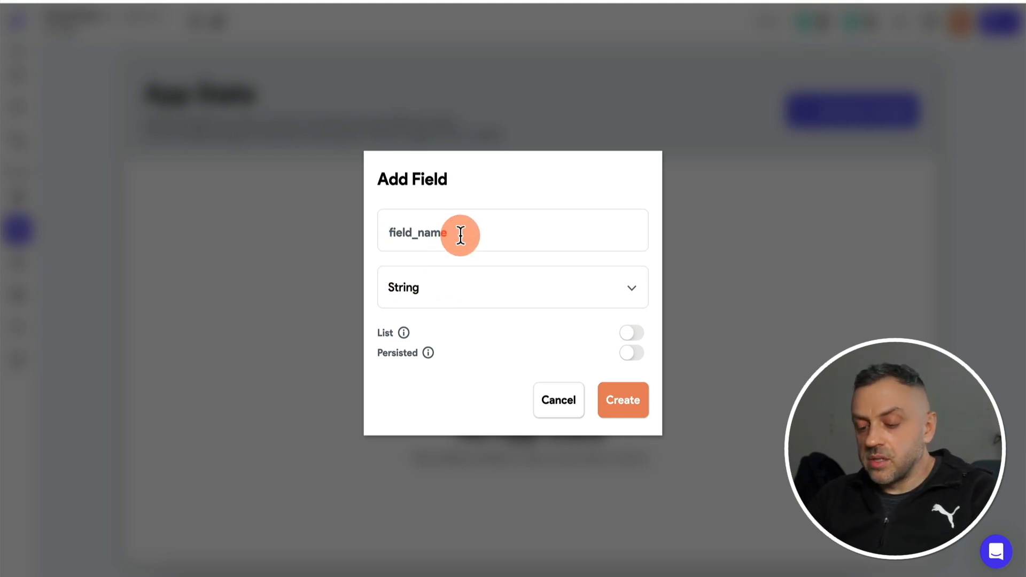
text(stringVar)
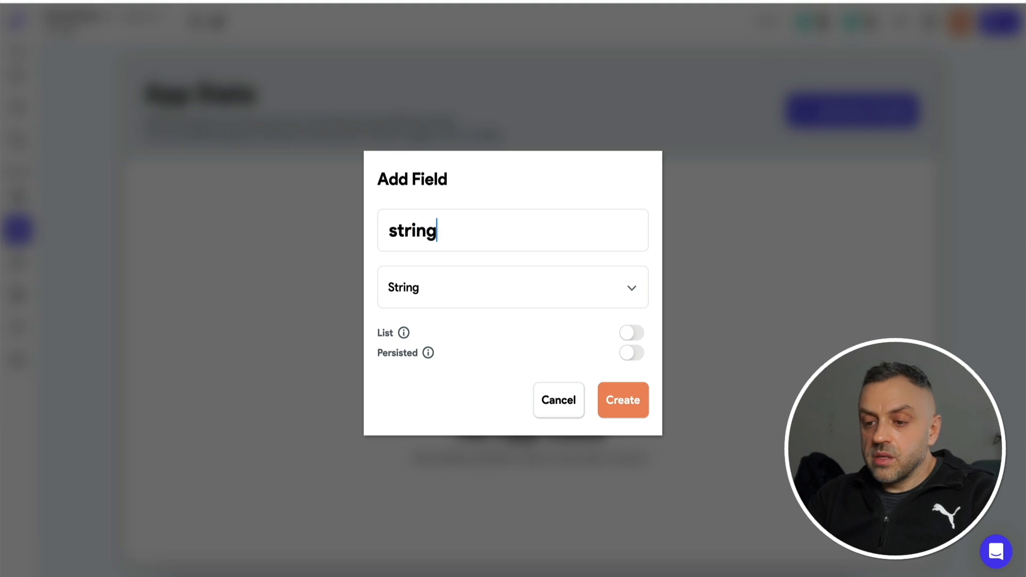
click(629, 416)
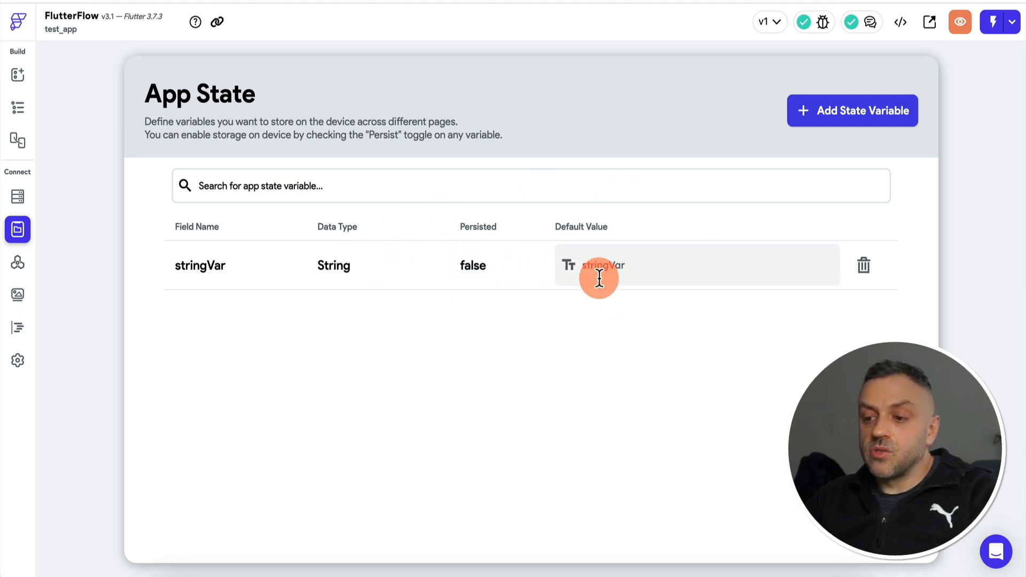
Step: Add an app state variable named integerVar with the data type Integer
click(831, 110)
text(integerVar)
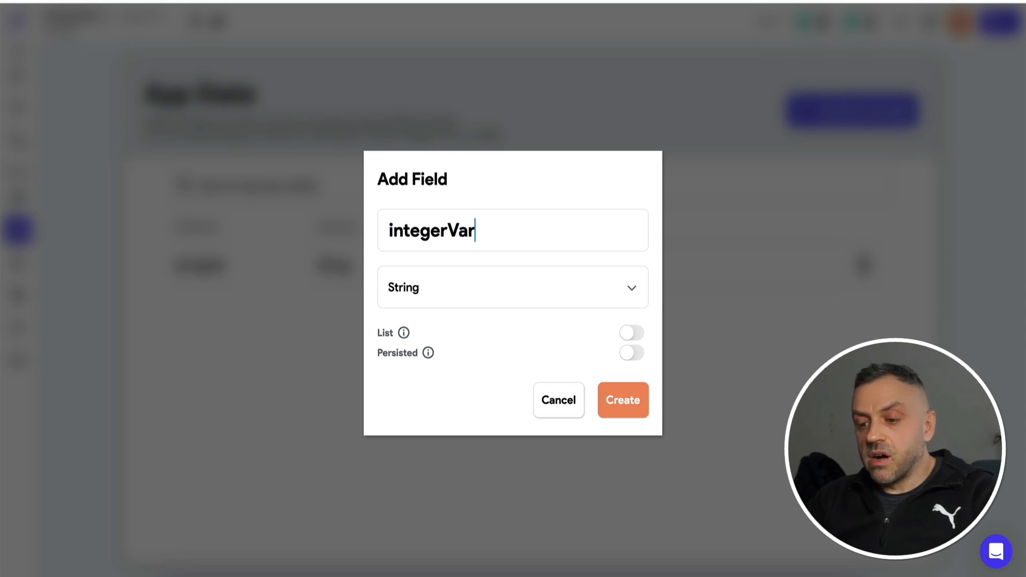
click(457, 298)
click(470, 172)
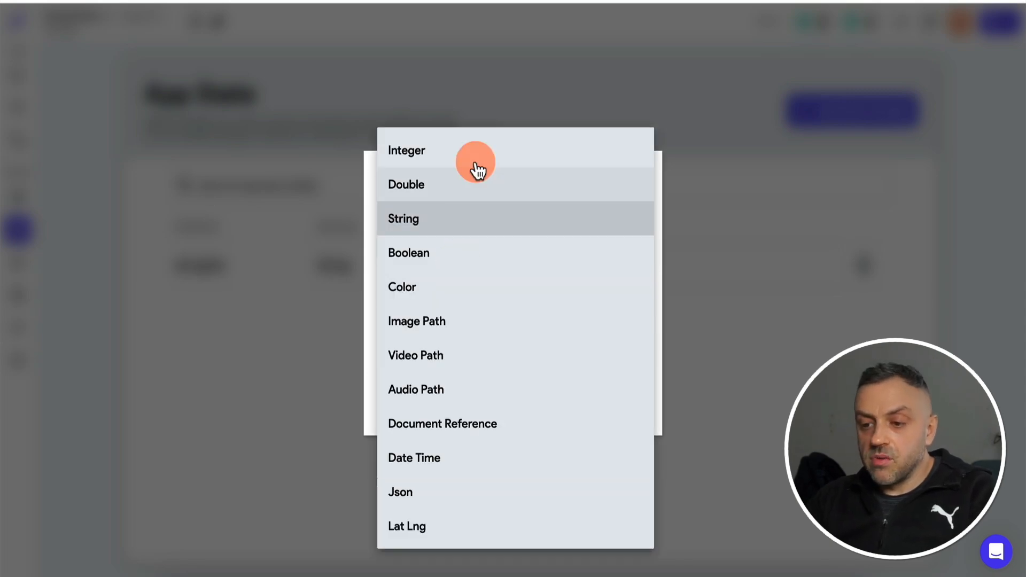
click(625, 407)
click(600, 321)
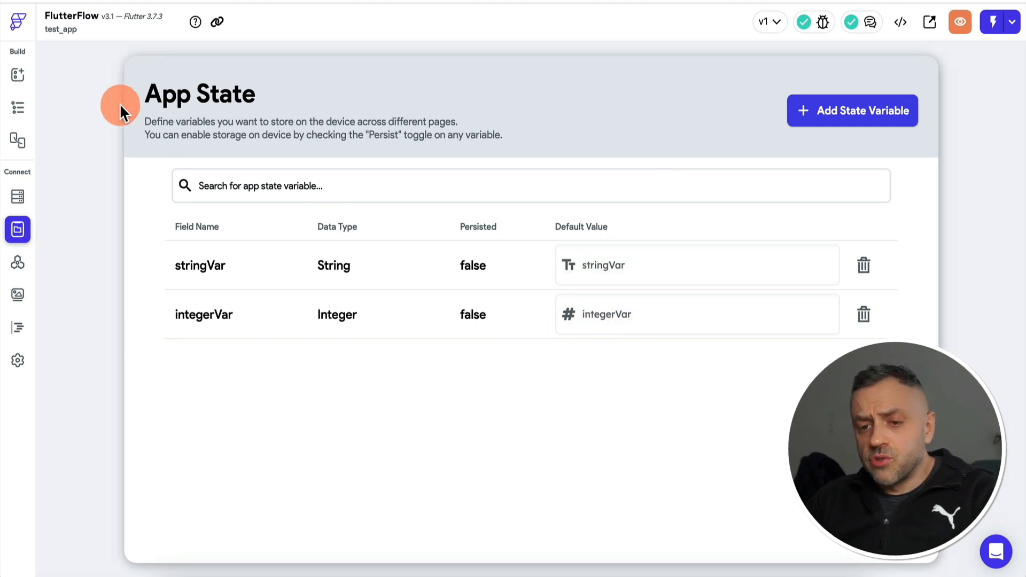
Step: Return to the page builder and view the HomePage's local page state variables
click(18, 76)
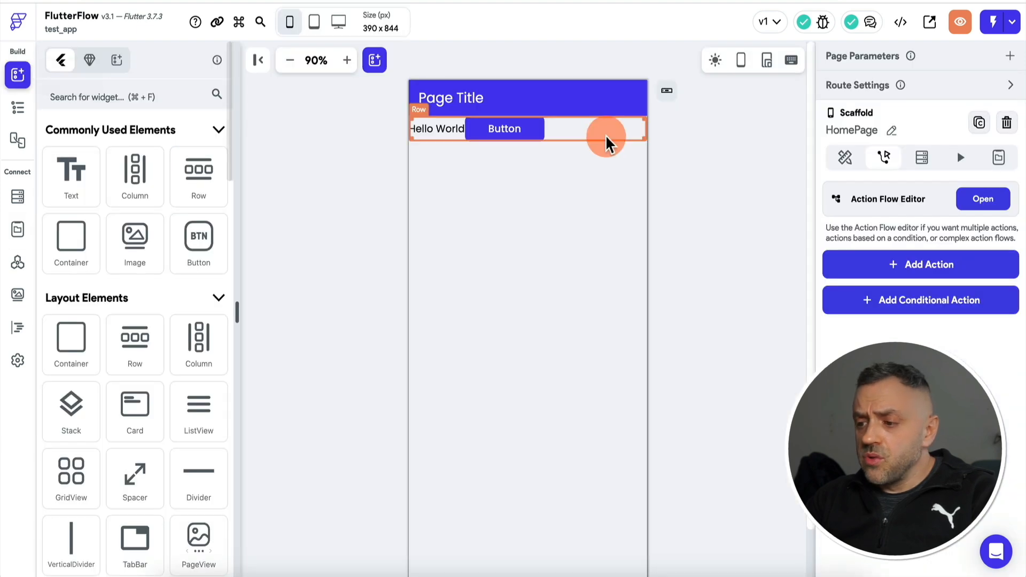
click(998, 157)
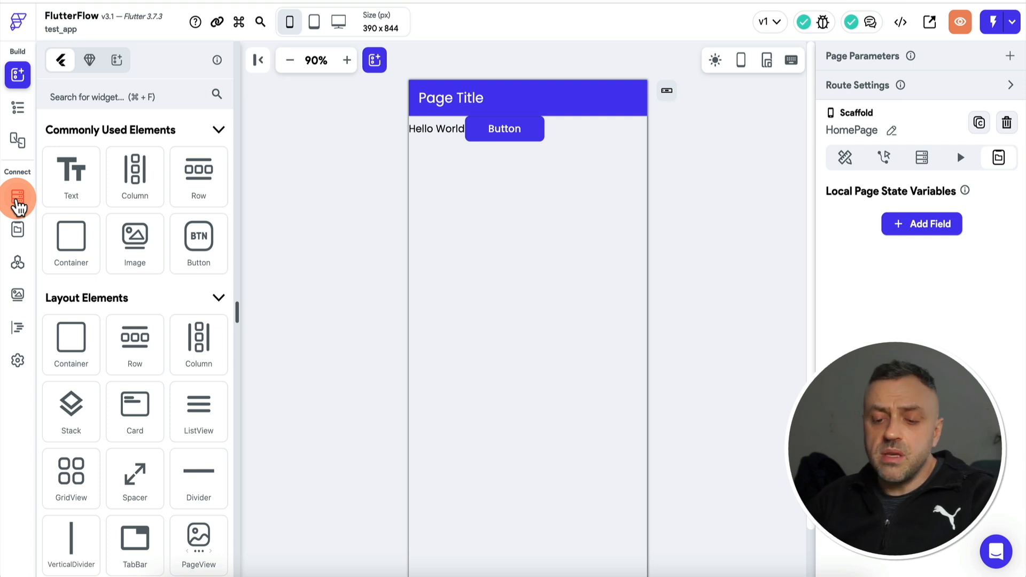
Step: Open the app's Firebase settings, switch to the Firebase console and copy the prj2 project's ID from its project settings
click(19, 367)
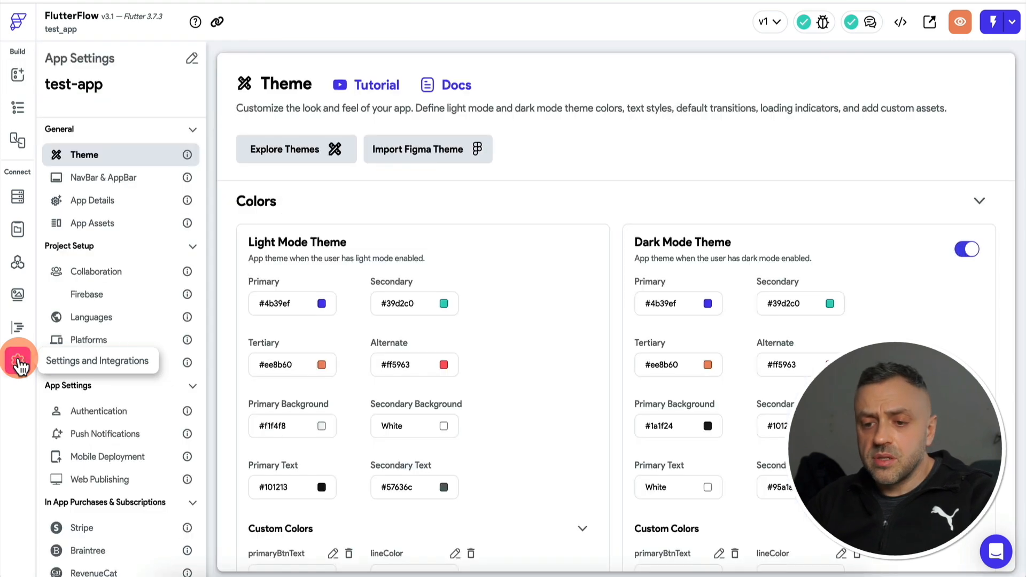
click(106, 302)
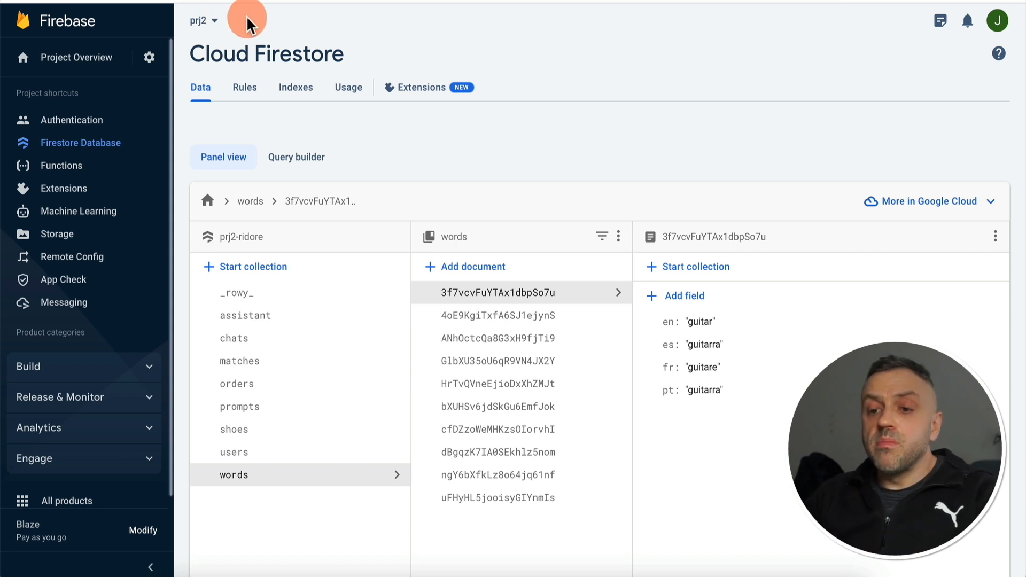
click(70, 148)
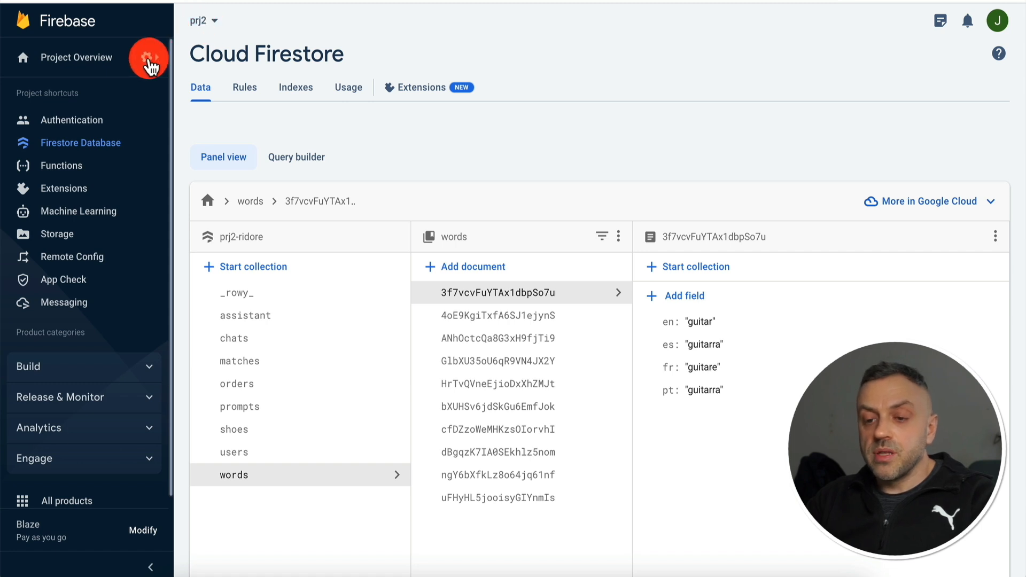
click(149, 59)
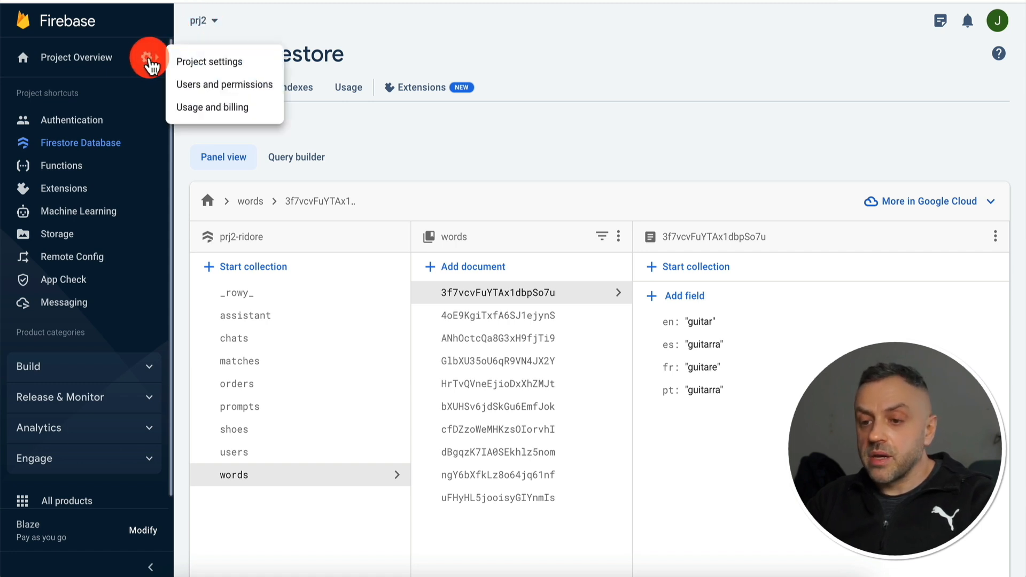
click(191, 64)
drag(487, 226, 440, 226)
key(ctrl+c)
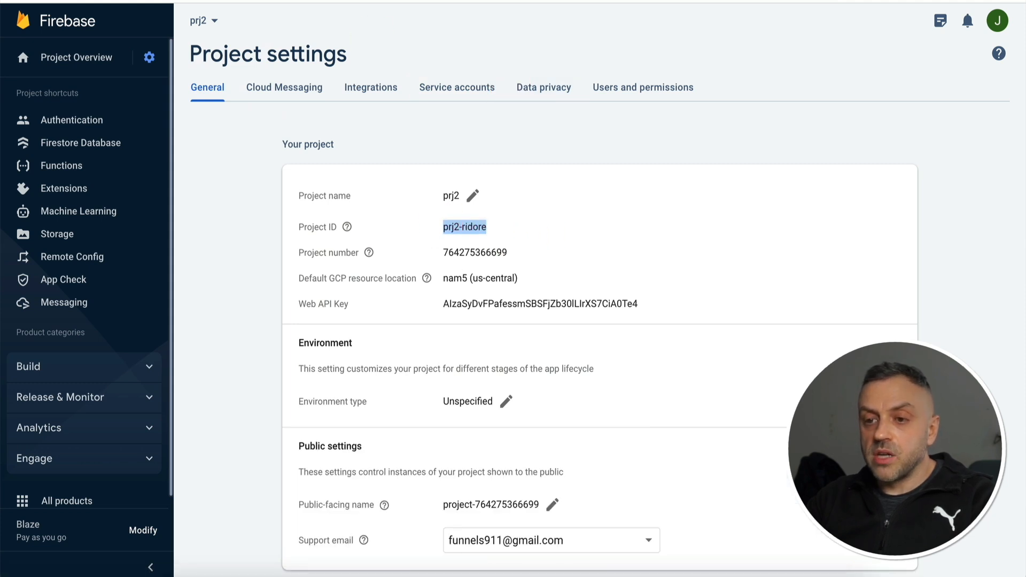
Step: Switch back to FlutterFlow, connect the app using the copied prj2-ridore project ID and auto-generate the Firebase config files
click(599, 14)
click(396, 166)
key(ctrl+v)
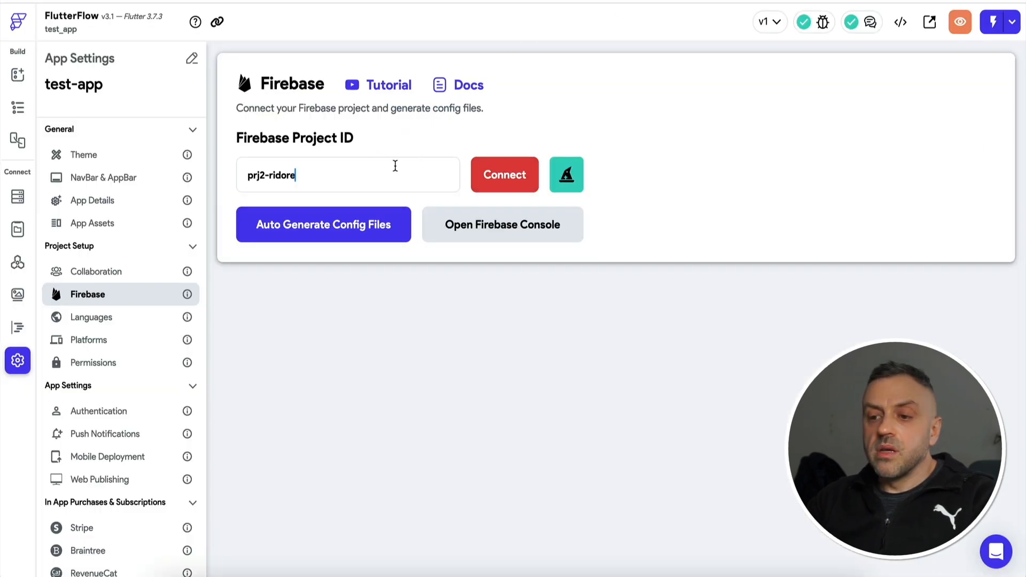
click(499, 187)
click(344, 225)
click(661, 510)
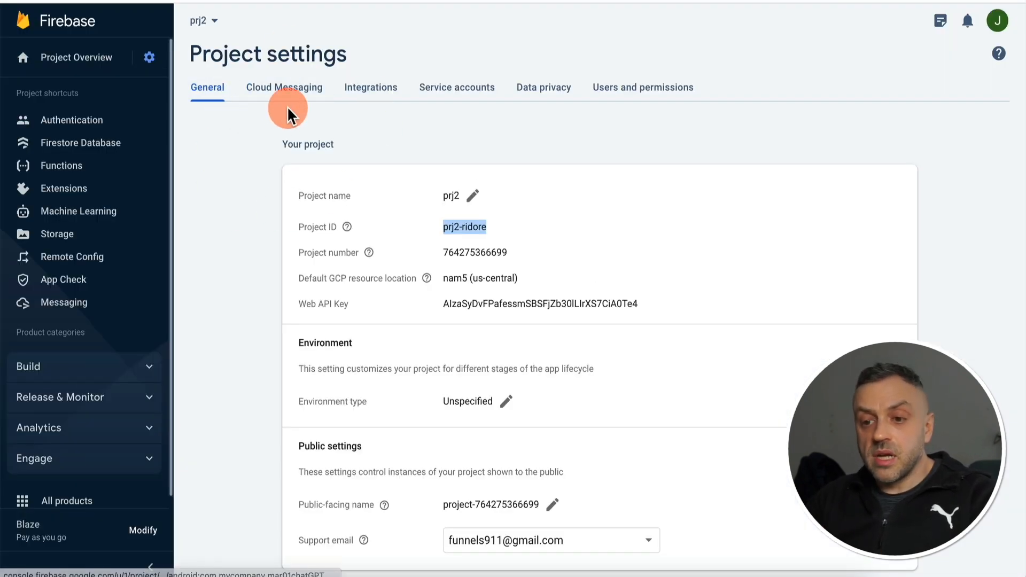
Step: Switch to the Firebase console and examine the fields of several documents in the Firestore words collection
click(68, 142)
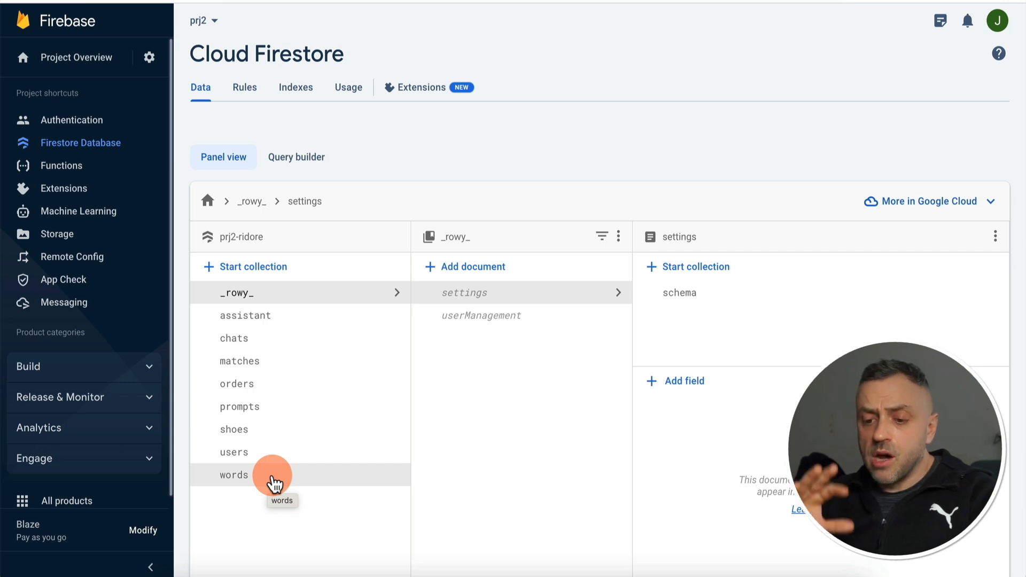
click(229, 484)
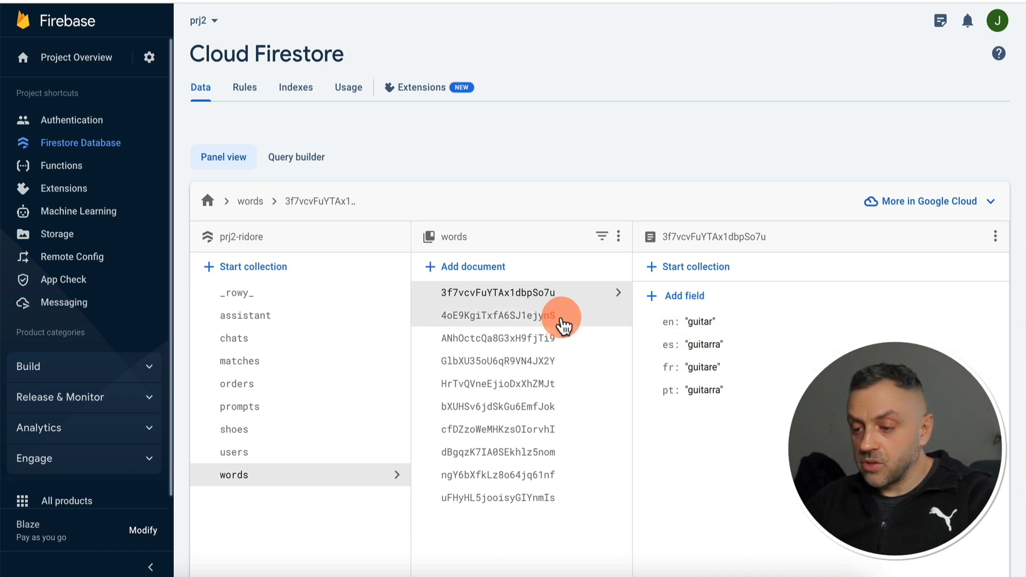
click(562, 322)
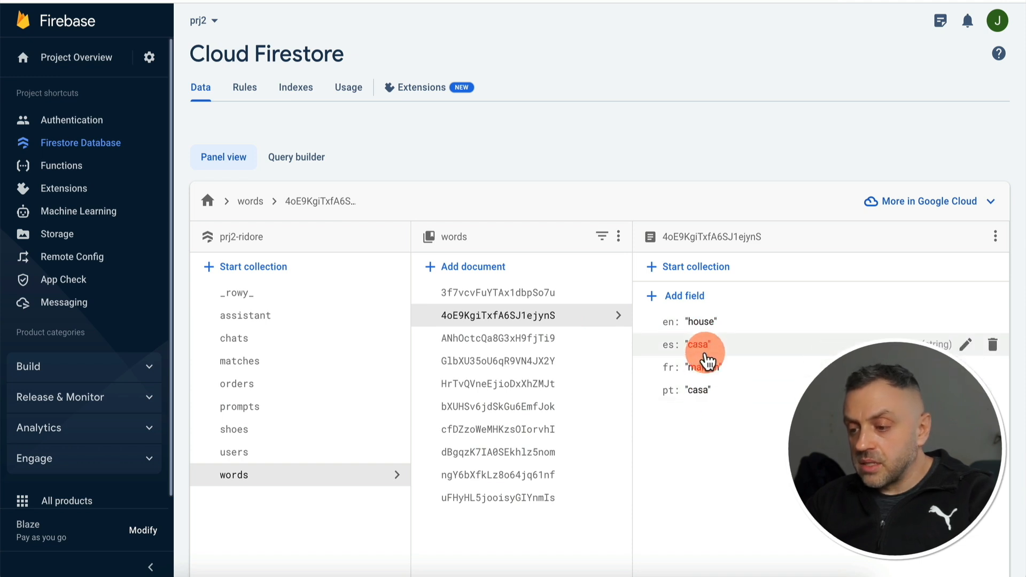
click(574, 342)
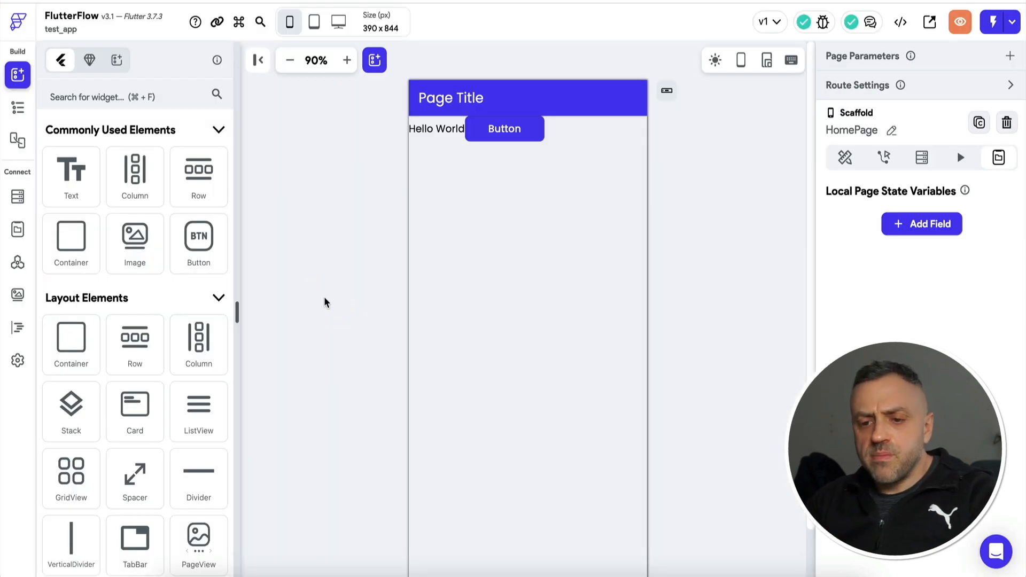
Step: Return to FlutterFlow and create a Firestore collection named words
click(18, 199)
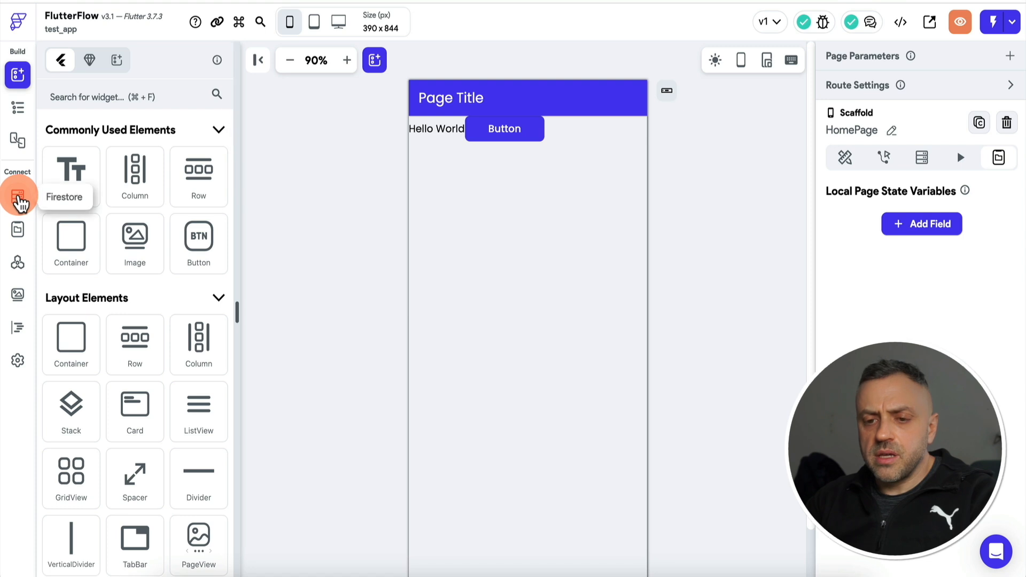
click(18, 199)
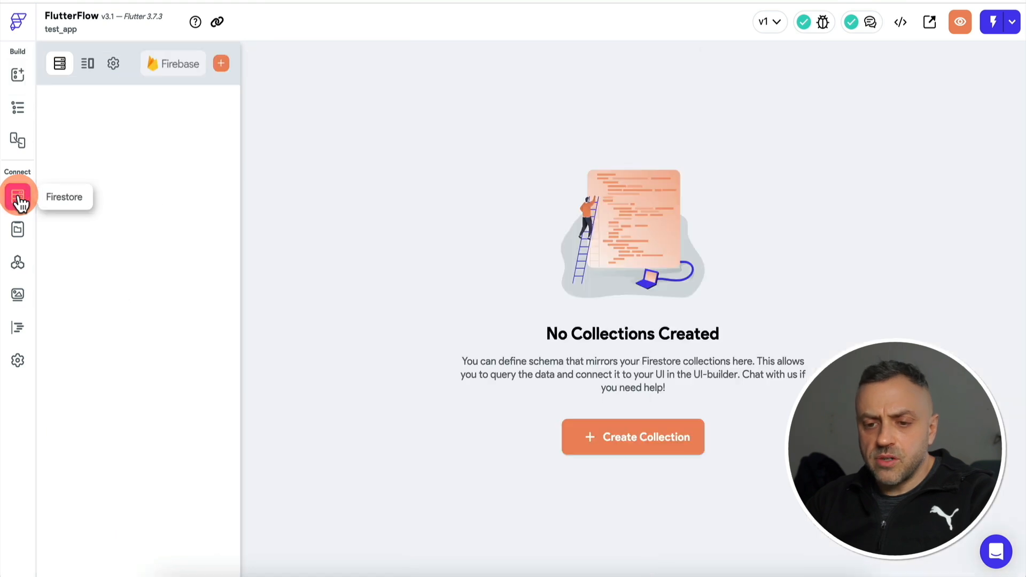
click(223, 69)
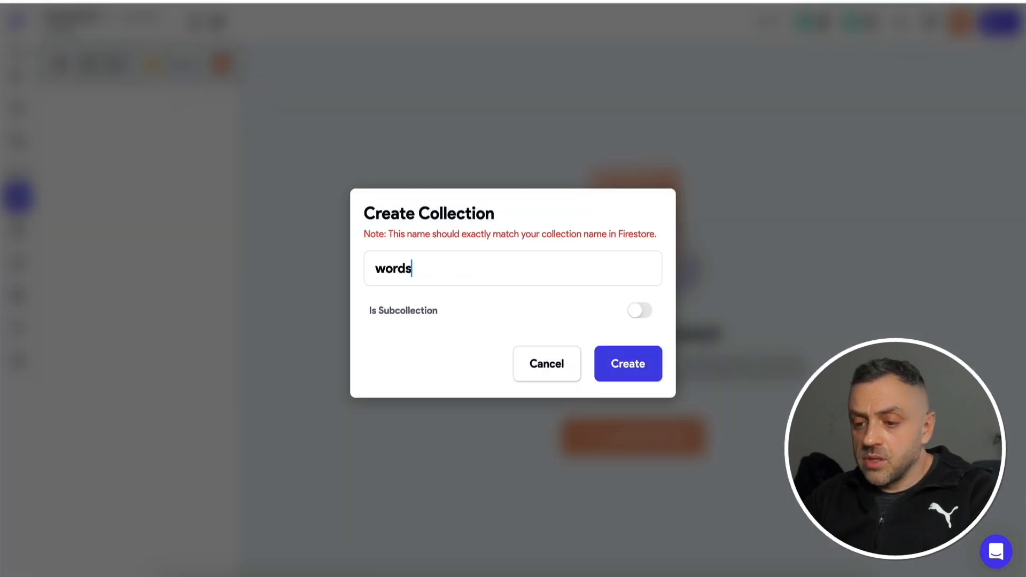
click(658, 380)
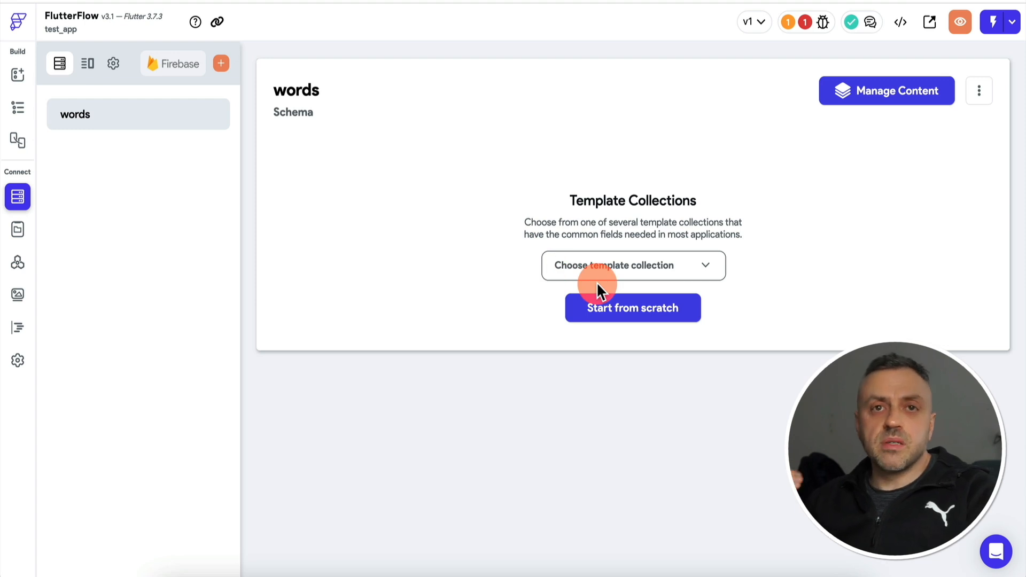
Step: Start the words collection's schema from scratch and add a field named en with the data type String
click(658, 313)
click(424, 171)
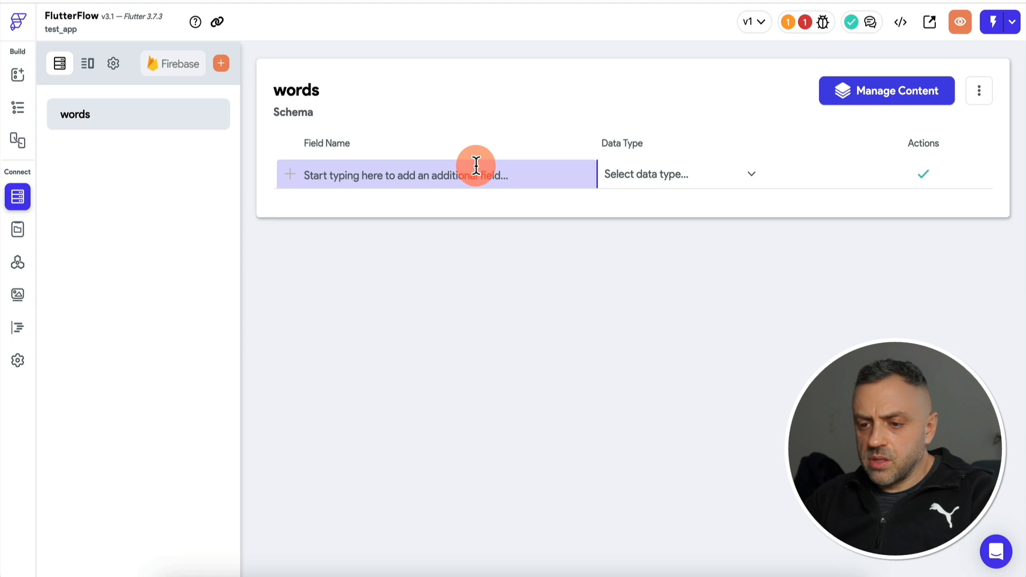
text(en)
click(675, 176)
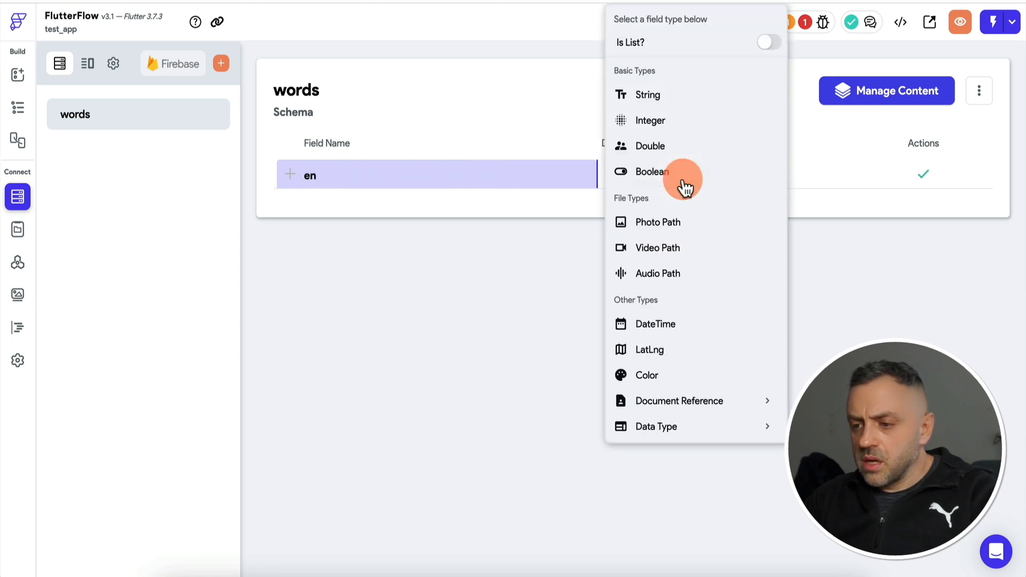
click(684, 97)
click(923, 175)
Step: Add a field named es with the data type String to the words schema
text(es)
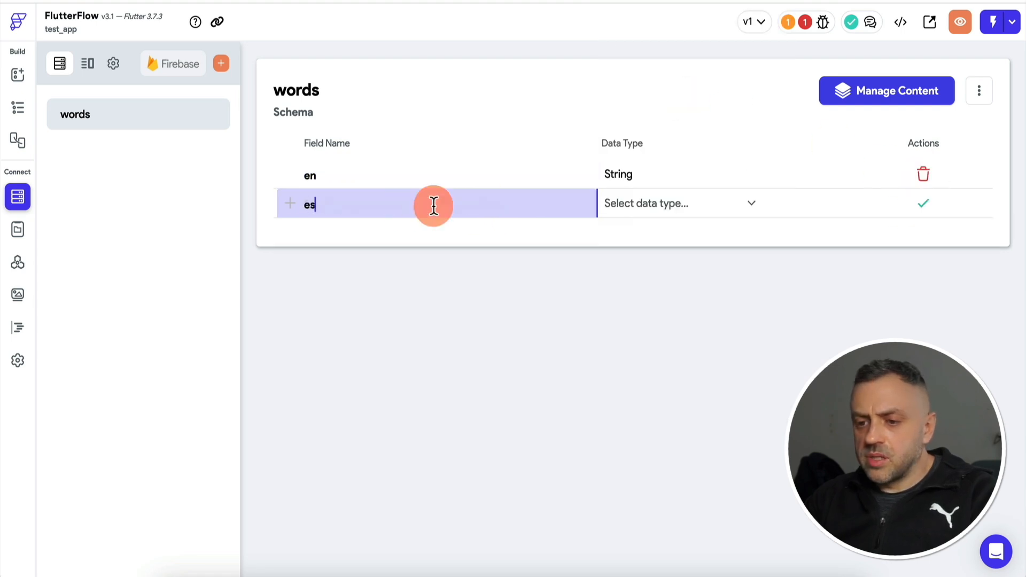
click(635, 205)
click(671, 100)
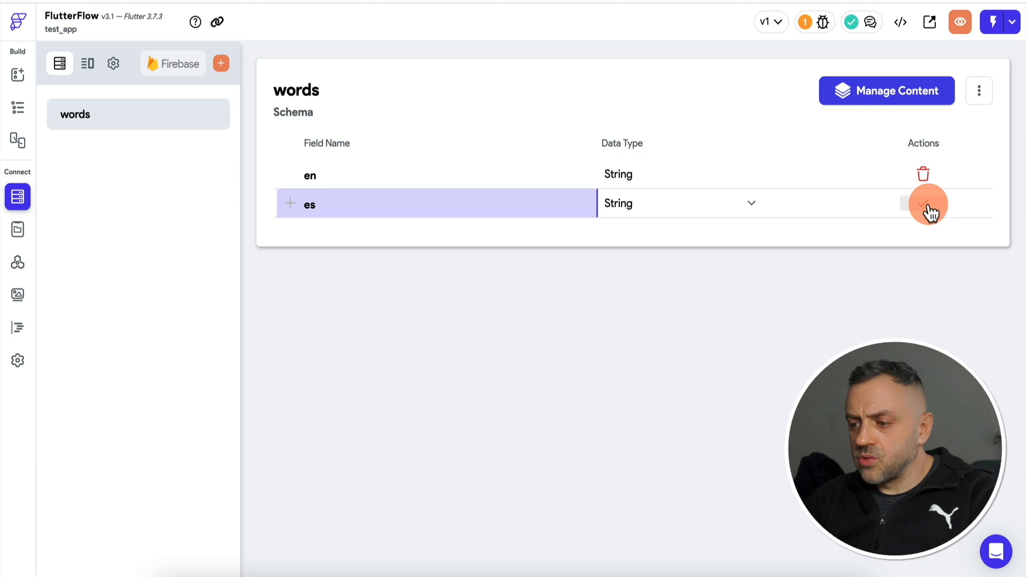
click(923, 205)
Step: Add a field named fr with the data type String to the words schema
click(470, 235)
text(fr)
click(681, 238)
click(676, 100)
click(923, 234)
Step: Add a field named pt with the data type String to the words schema
click(464, 261)
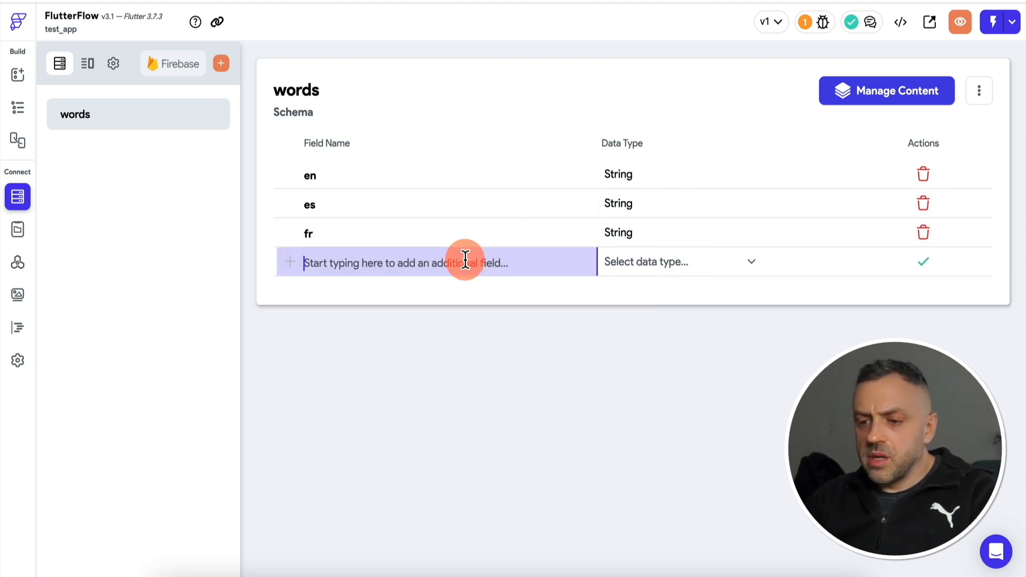
text(pt)
click(679, 261)
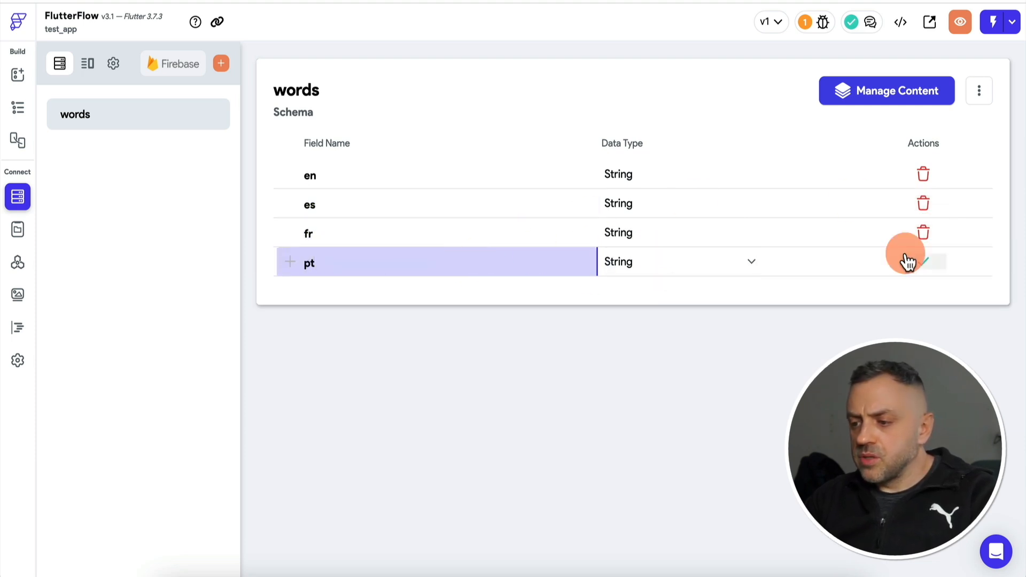
click(923, 262)
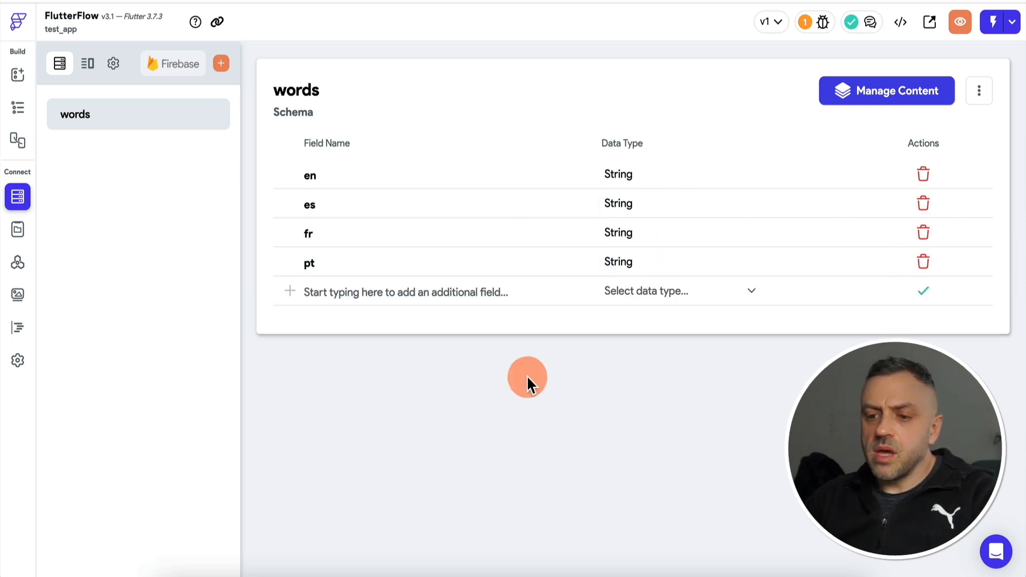
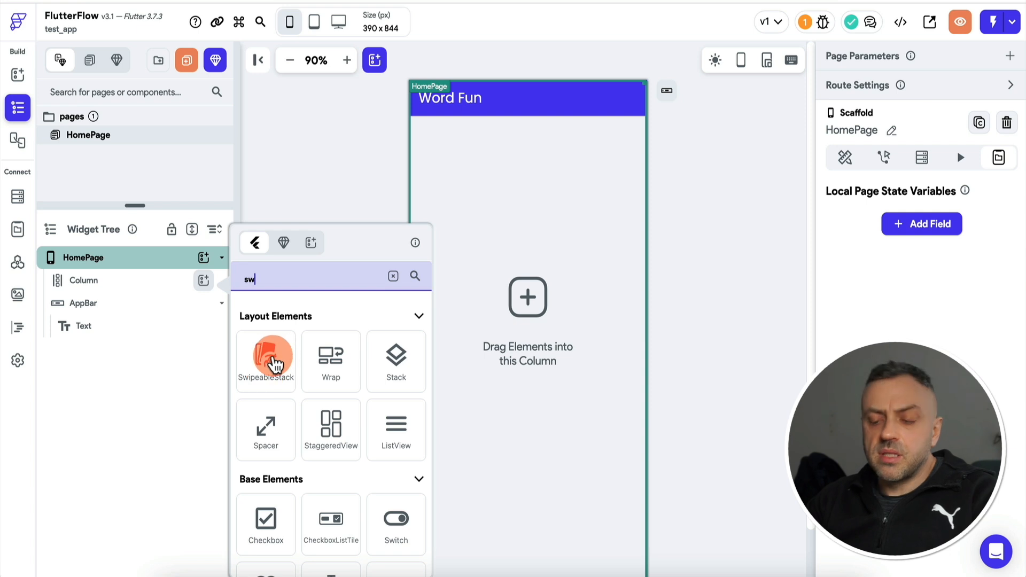
Step: Add a SwipeableStack to the HomePage's column and insert the Card Rating 1 template into it
click(273, 363)
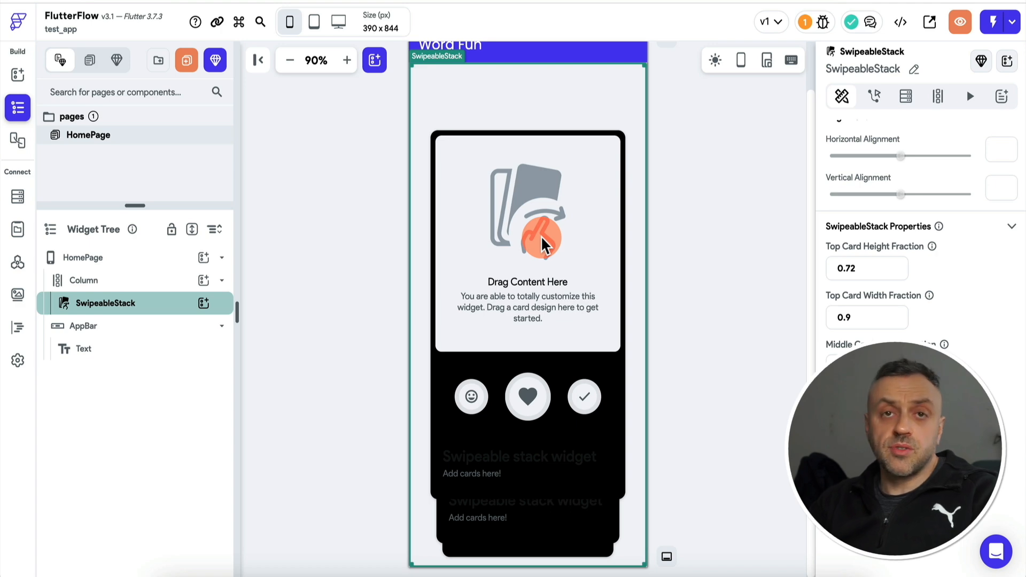
click(204, 303)
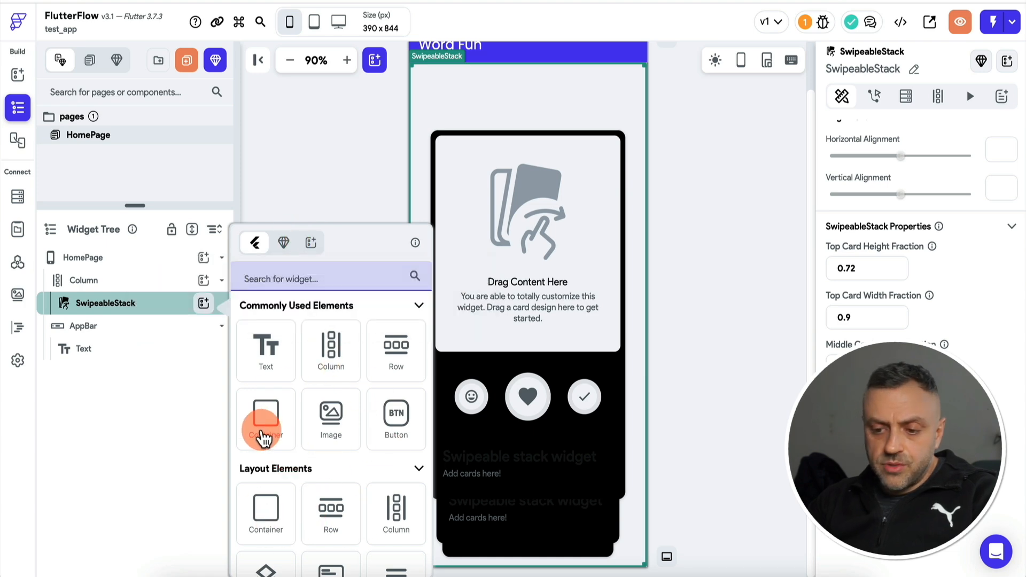
click(311, 243)
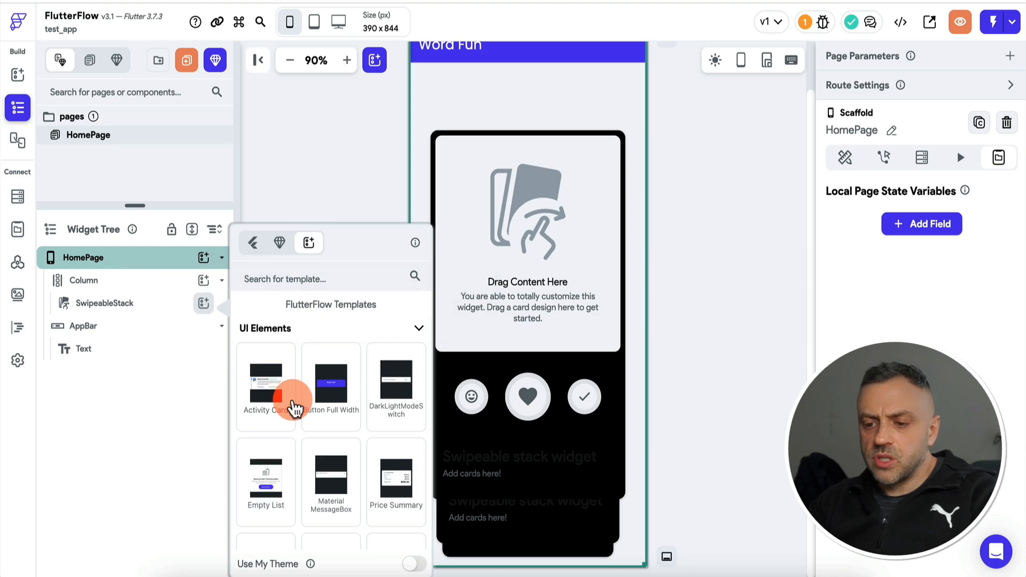
scroll(295, 409, down, 4)
scroll(294, 406, up, 4)
click(318, 277)
text(card)
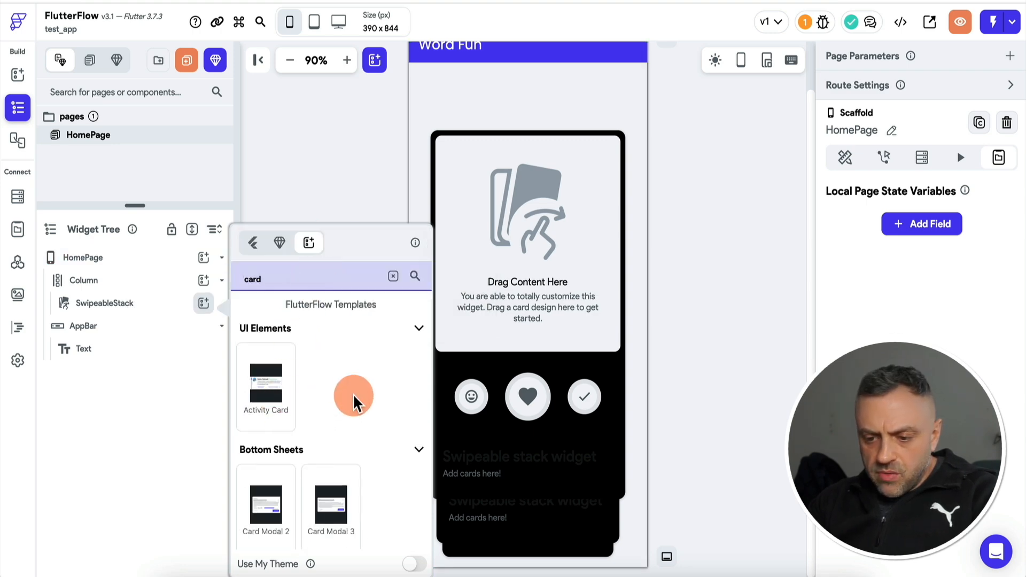
scroll(350, 398, down, 2)
scroll(354, 404, down, 4)
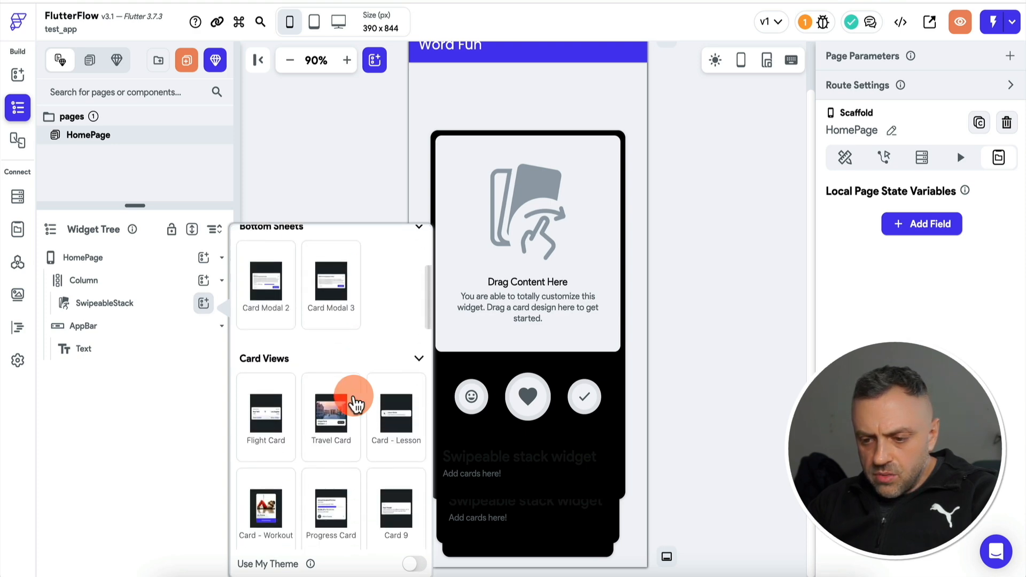
scroll(352, 403, down, 4)
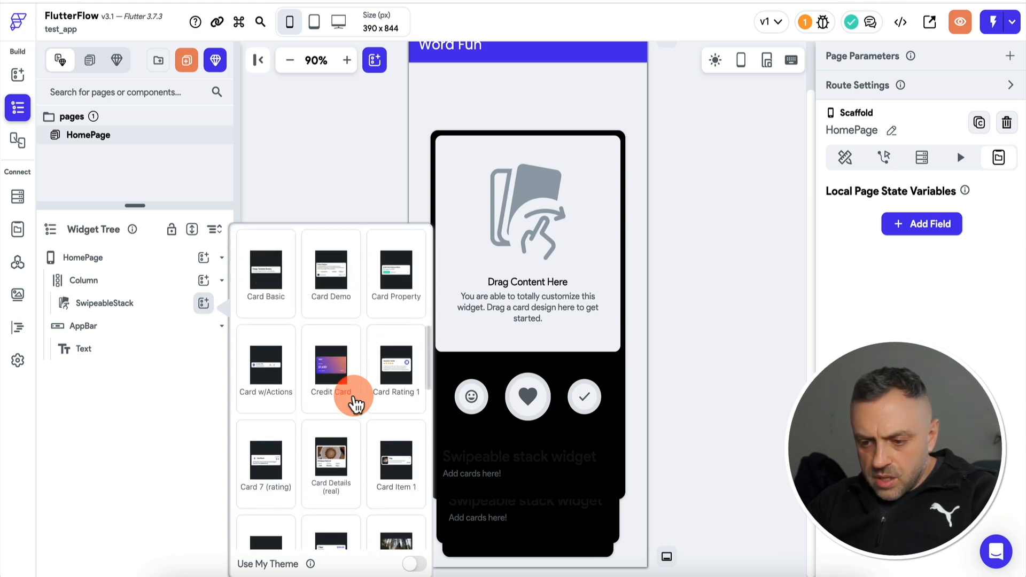
click(395, 350)
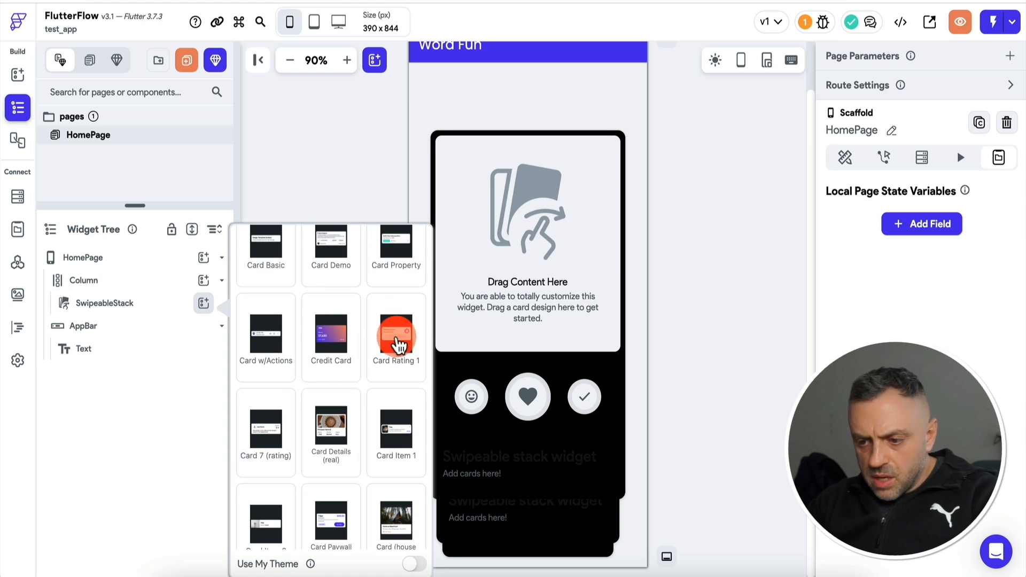
click(517, 195)
Step: Delete the circle image, the card that holds it and the star rating bar from the template inside the SwipeableStack
click(169, 310)
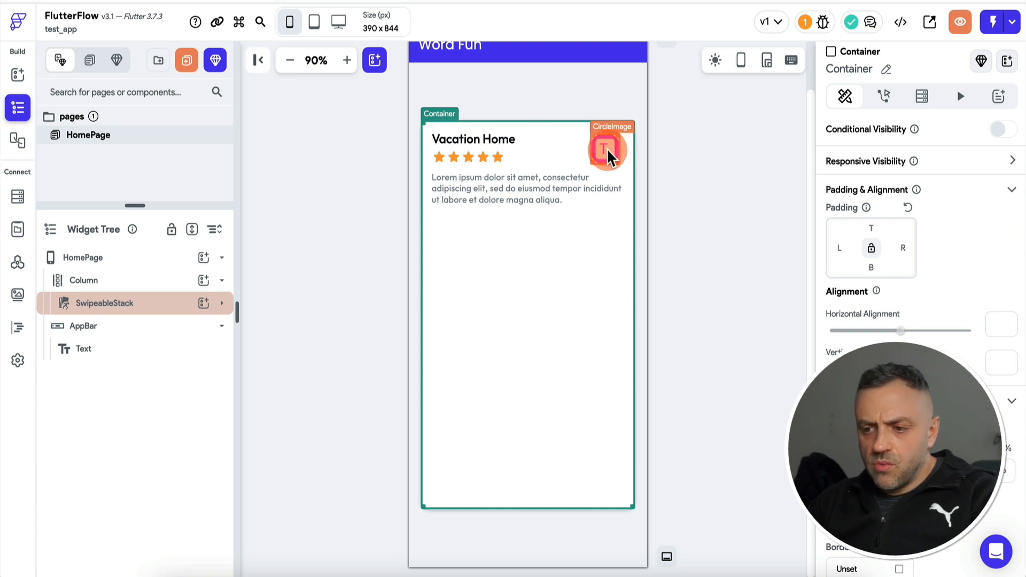
click(222, 304)
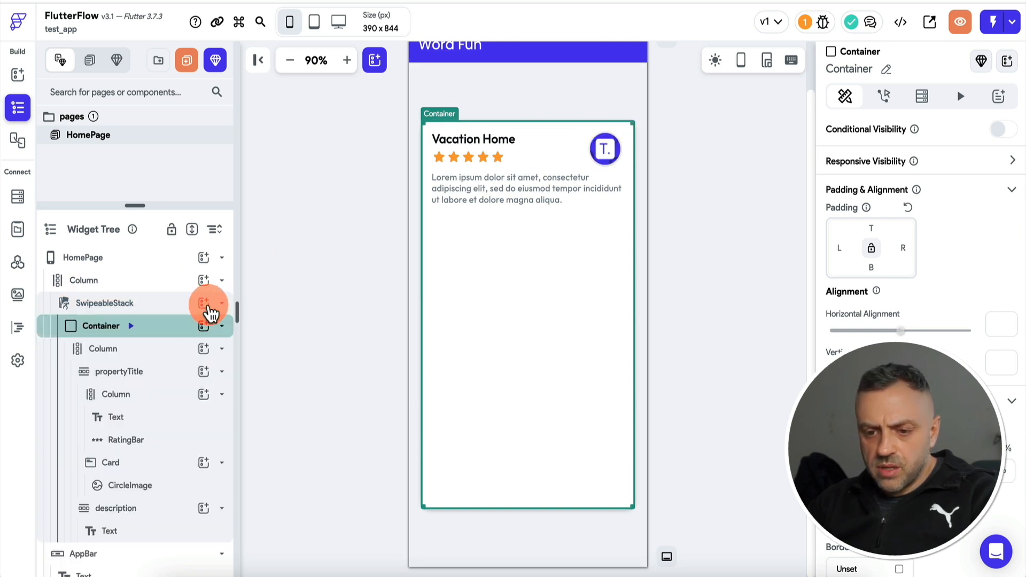
click(604, 149)
key(Delete)
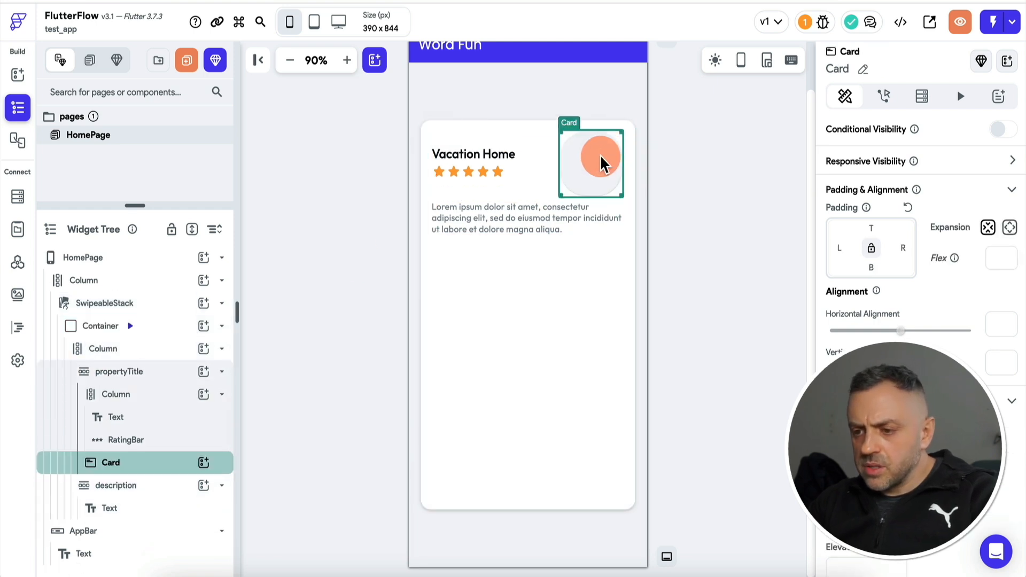
key(Delete)
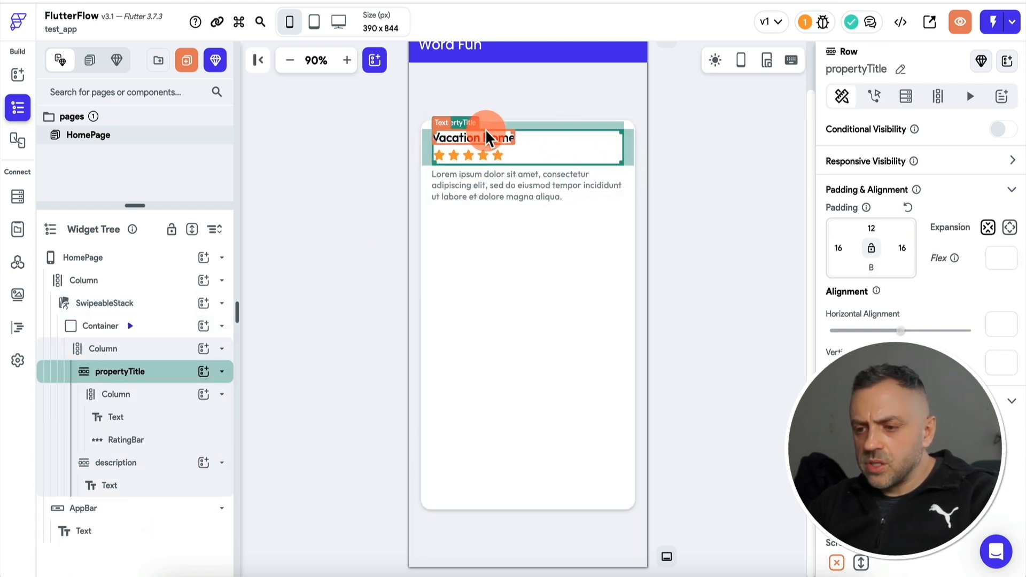
click(480, 155)
key(Delete)
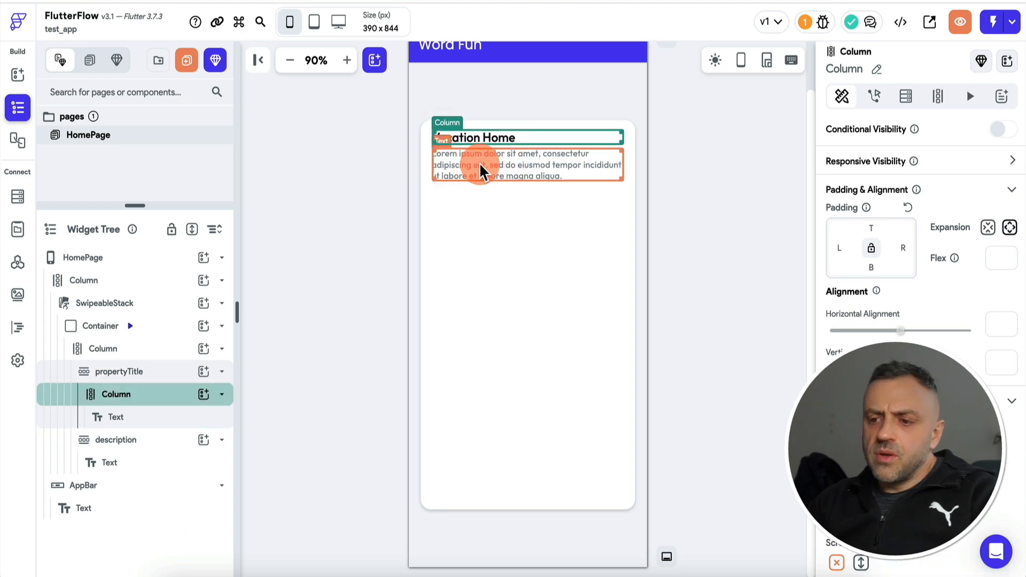
Step: Delete the description text and the row that holds it from the card
click(505, 161)
key(Delete)
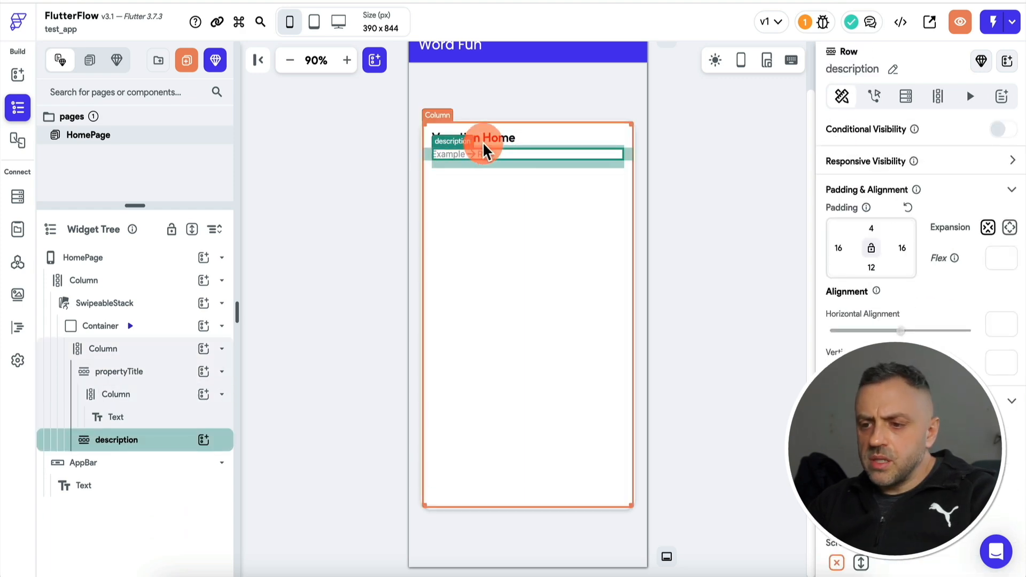
key(Delete)
Step: Wrap the Vacation Home text in a Row with its main axis alignment set to Space Evenly
click(479, 138)
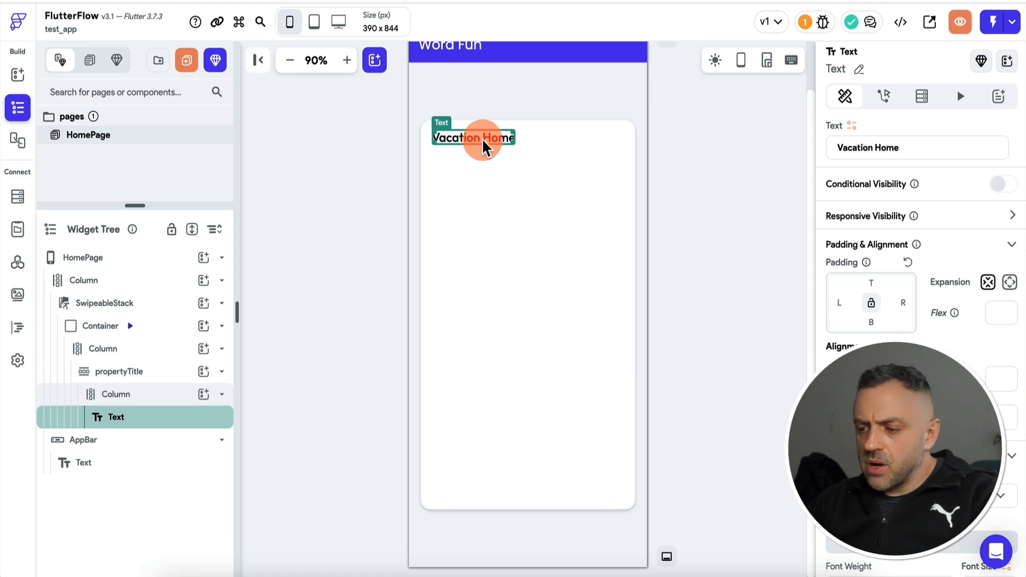
right_click(165, 426)
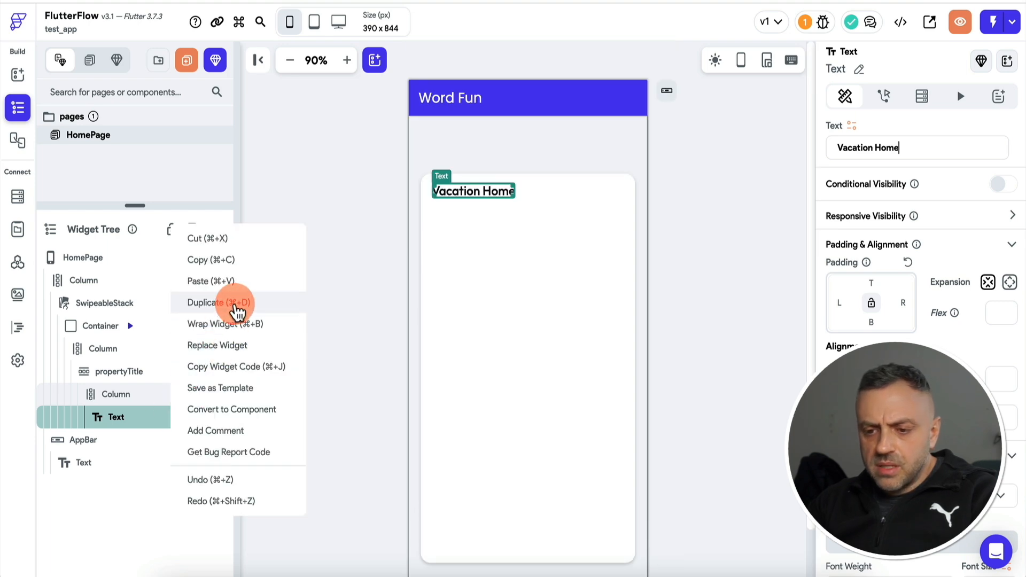
click(230, 323)
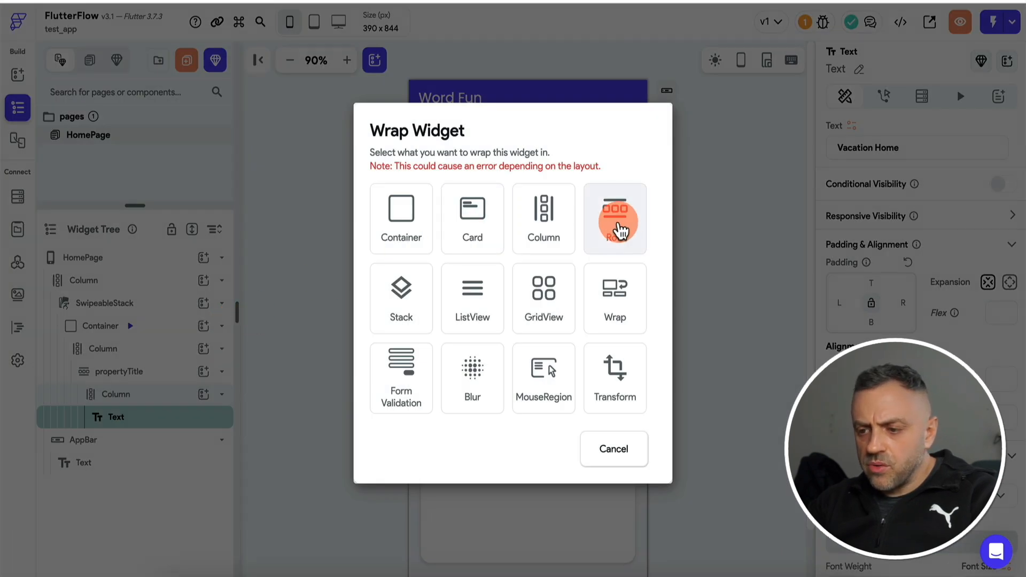
click(616, 229)
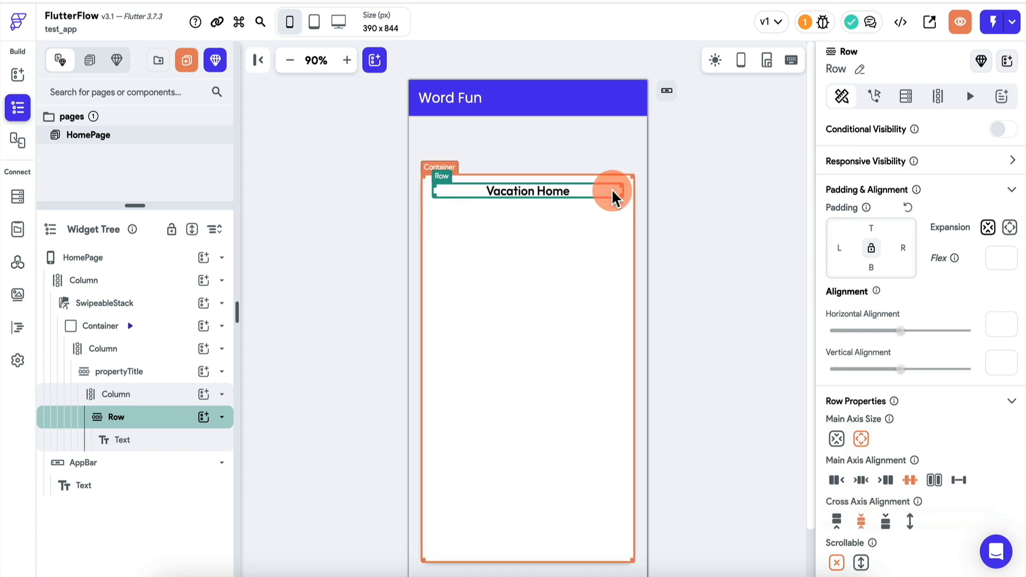
Step: Set the Vacation Home text's font size to 24 and its top padding to 30
click(529, 193)
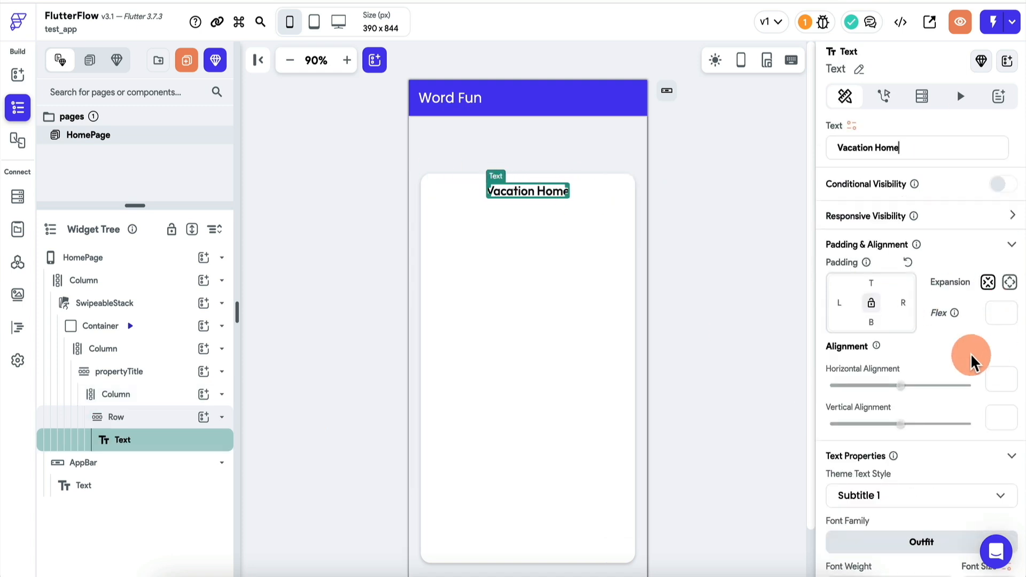
scroll(970, 353, down, 3)
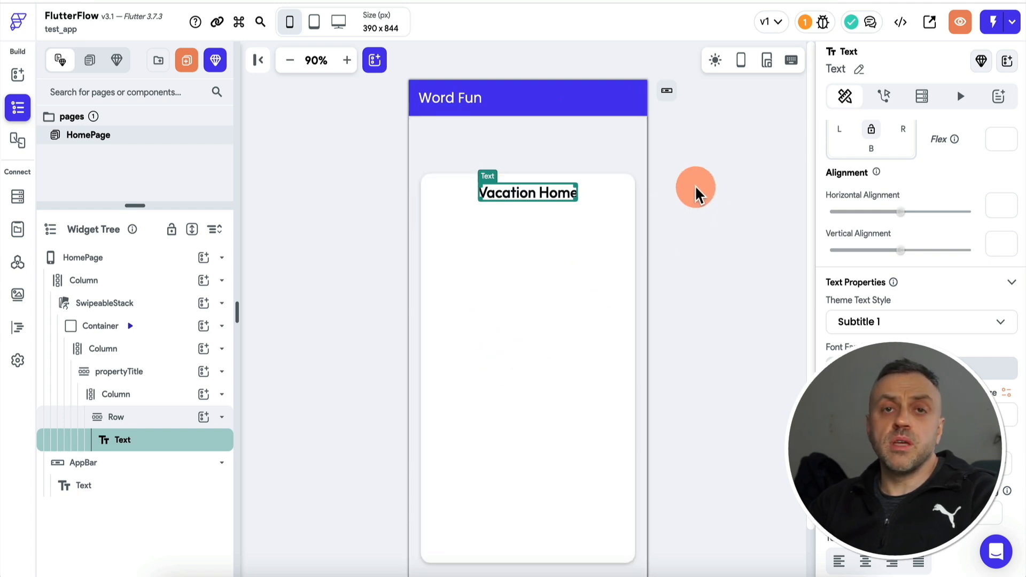
scroll(890, 257, up, 3)
click(873, 253)
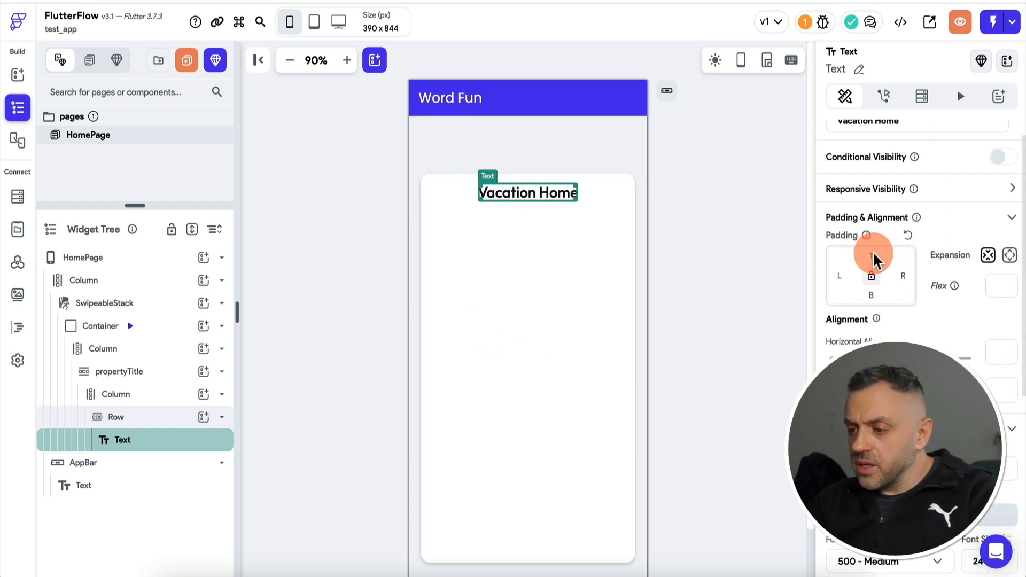
click(790, 265)
click(561, 210)
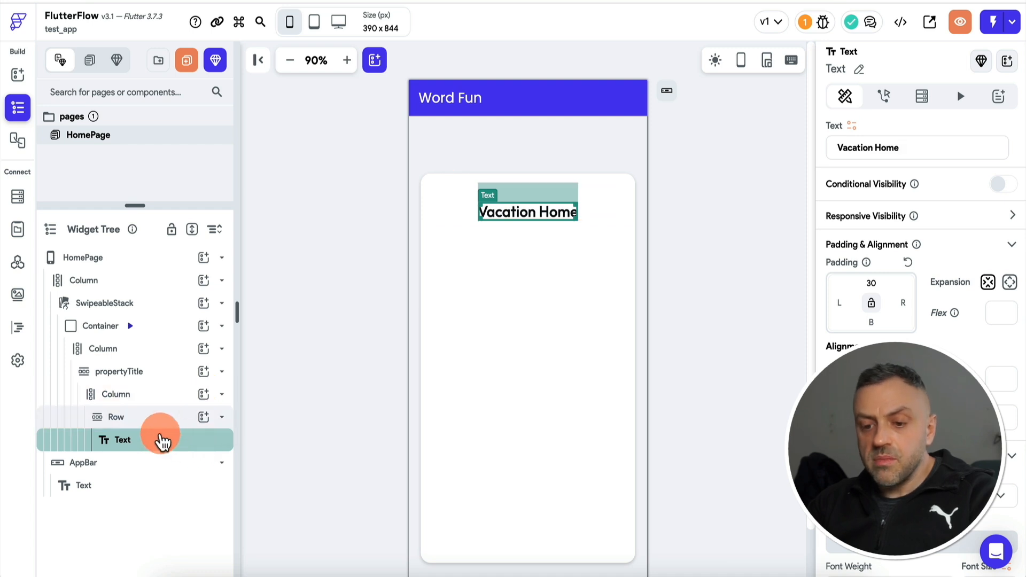
Step: Add an Image widget to the inner column of propertyTitle, below the row with the Vacation Home text
click(205, 394)
text(ima)
click(258, 354)
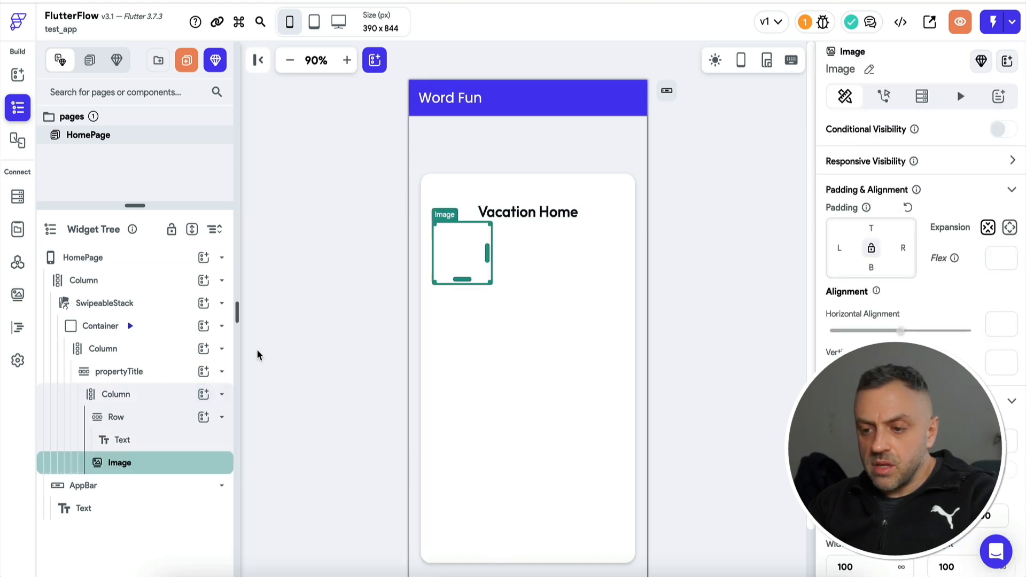
scroll(865, 438, down, 4)
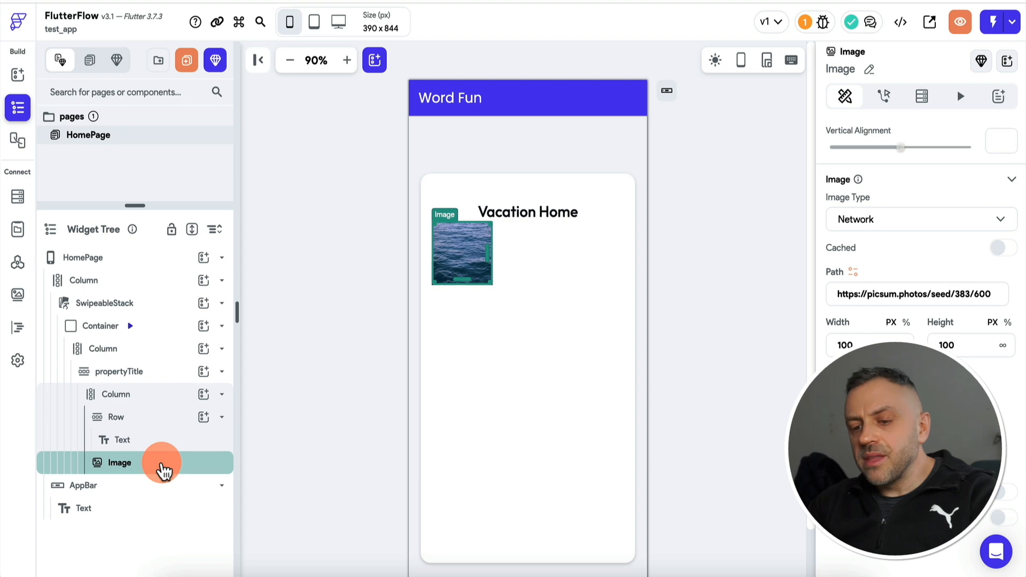
Step: Wrap the image in a Row and set that row's main axis alignment to Space Evenly
right_click(161, 468)
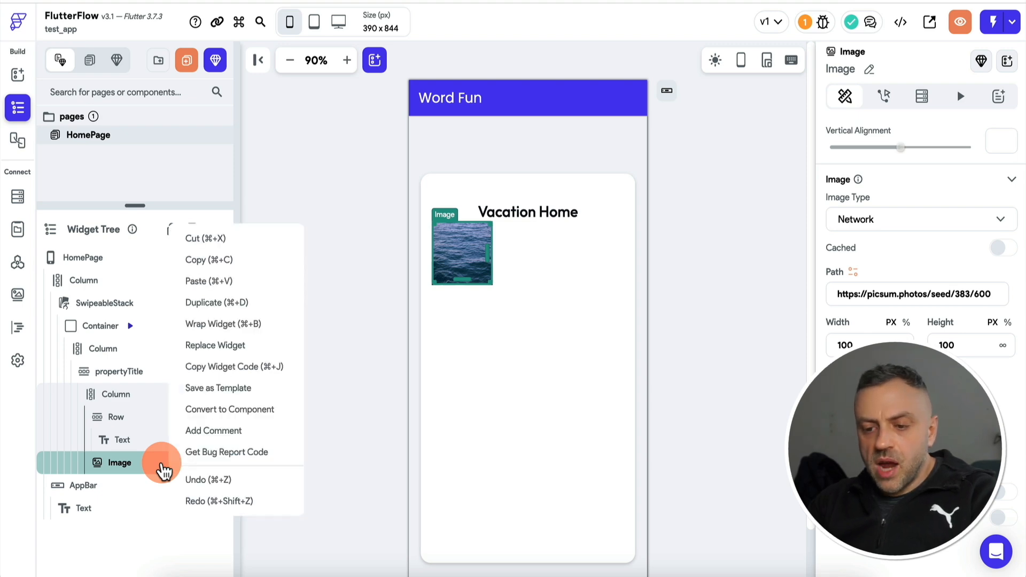
click(222, 324)
click(628, 235)
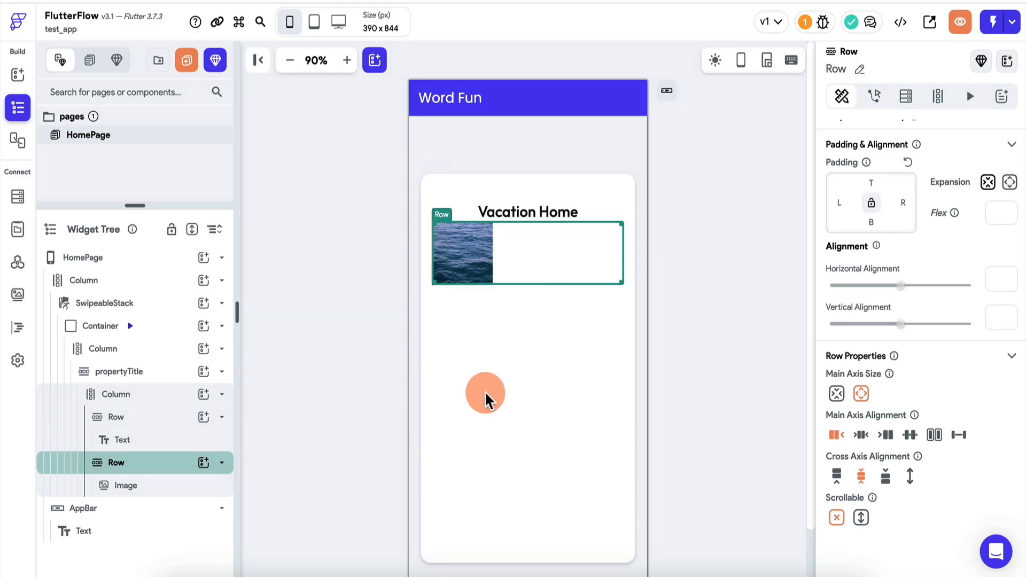
click(910, 435)
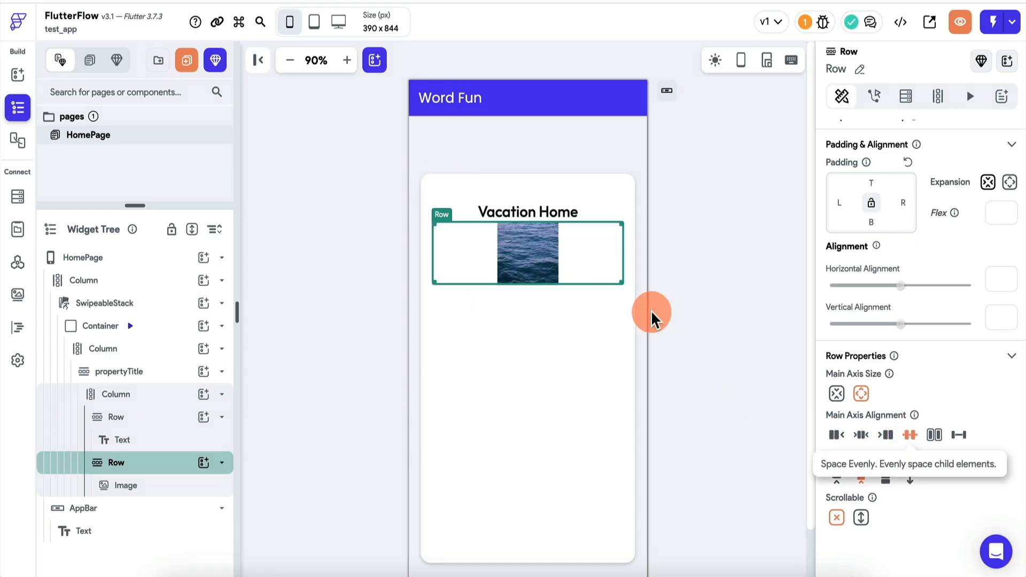
Step: Move the row with the image above the row with the Vacation Home text
click(525, 258)
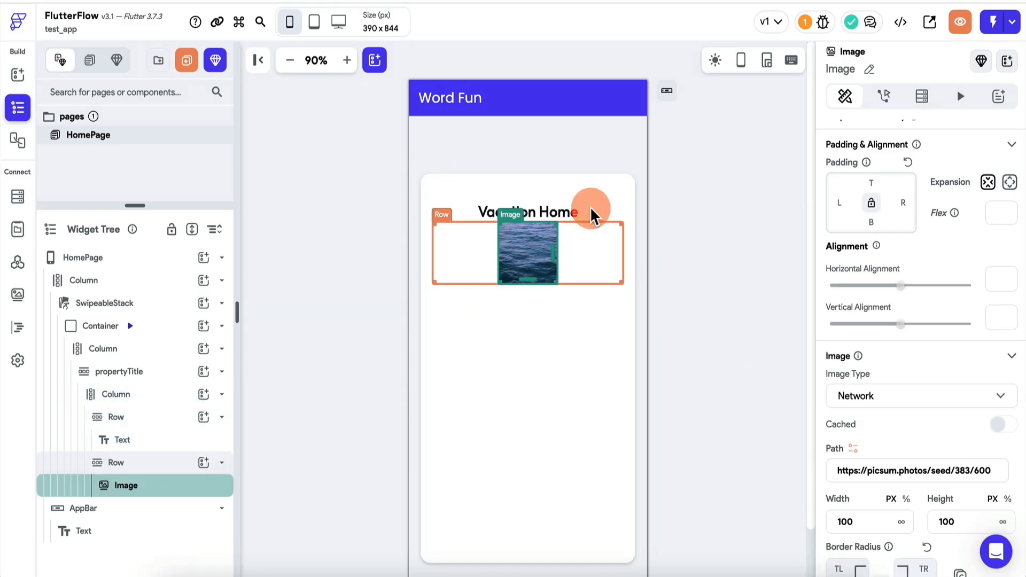
click(116, 417)
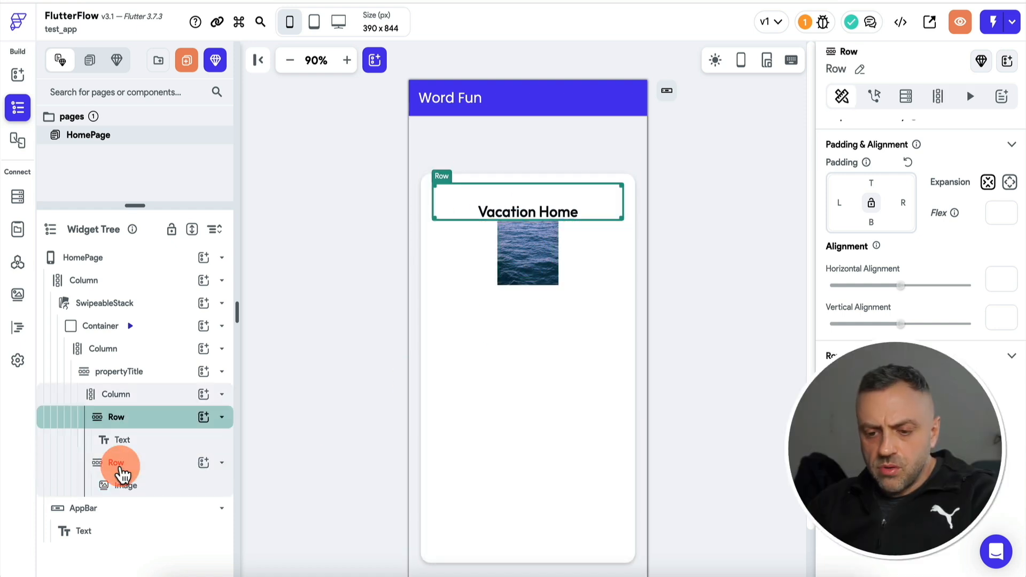
click(117, 463)
drag(127, 470, 130, 407)
click(532, 225)
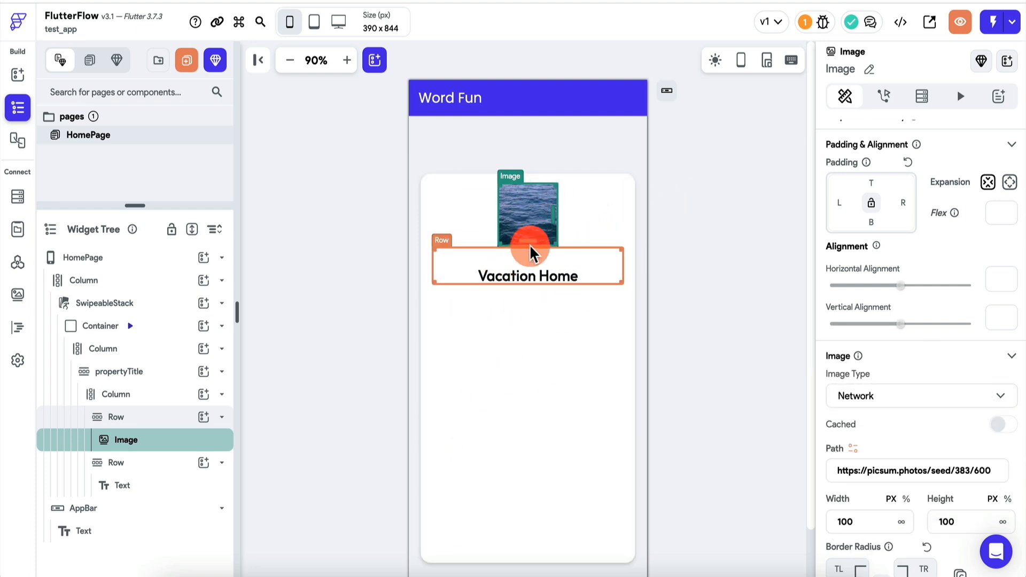
Step: Slightly increase the font size of the Vacation Home text
click(534, 273)
scroll(970, 321, down, 5)
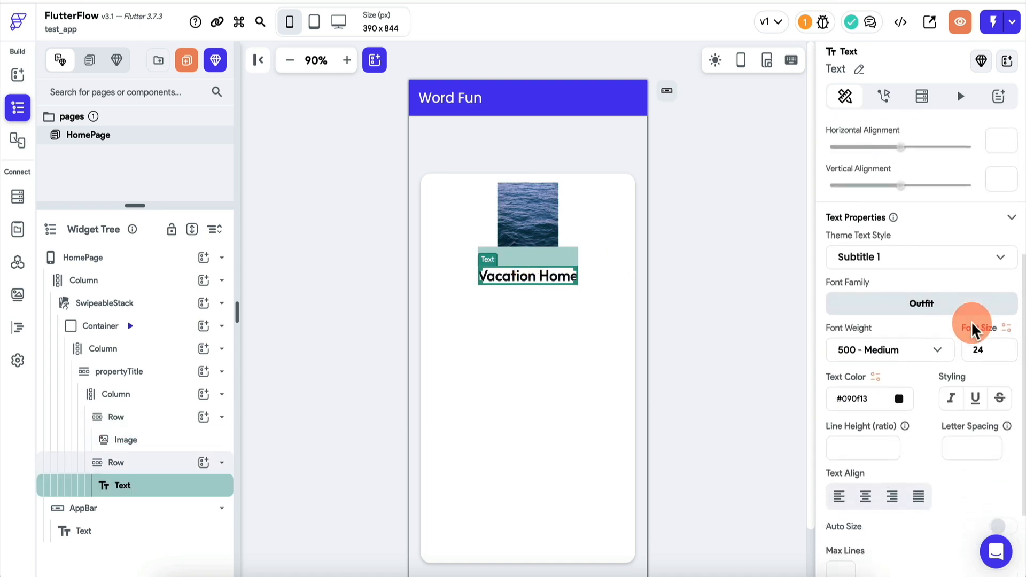
click(746, 291)
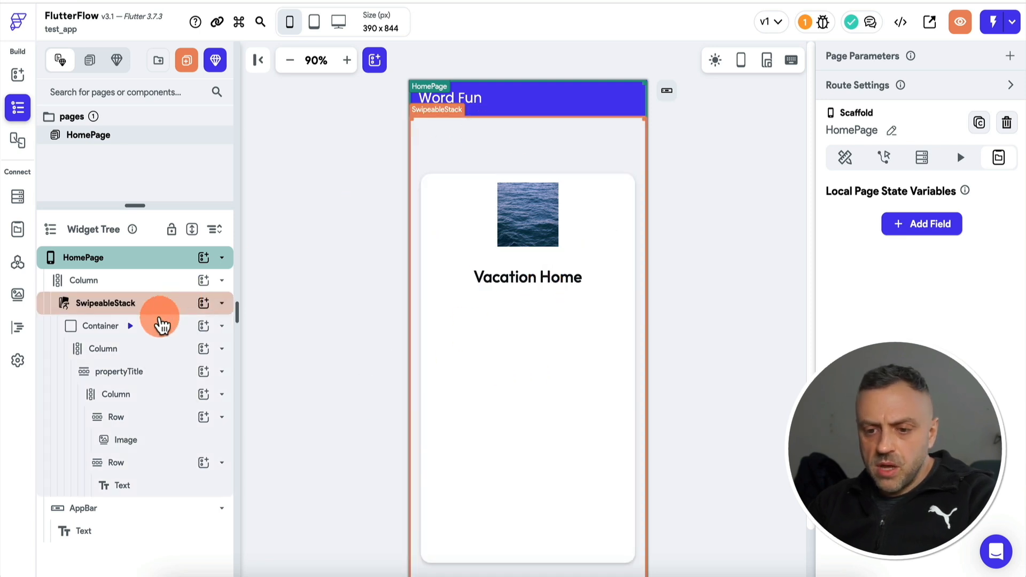
Step: Add a Container to the HomePage's column and place it above the SwipeableStack
click(162, 312)
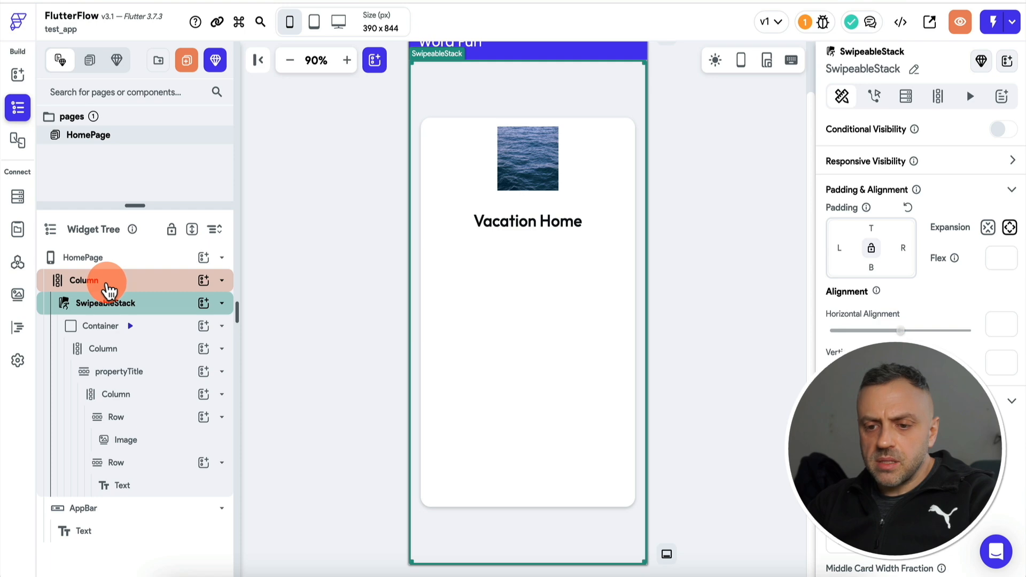
click(204, 280)
text(cont)
click(253, 374)
drag(149, 508, 149, 286)
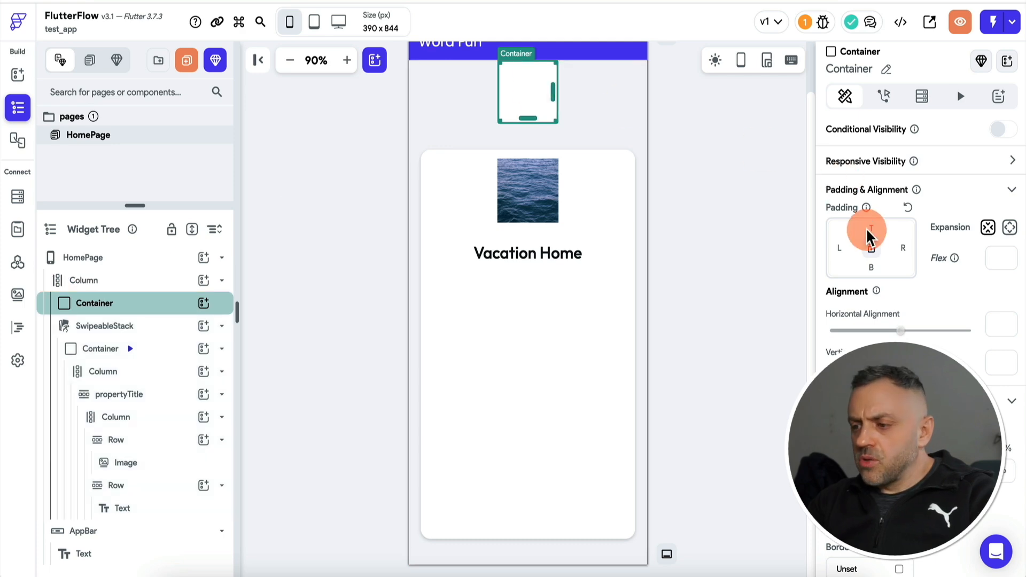
Step: Set the new container's top padding to 30 and its width to 350 px
click(871, 227)
text(30)
click(714, 254)
click(531, 107)
scroll(854, 374, down, 2)
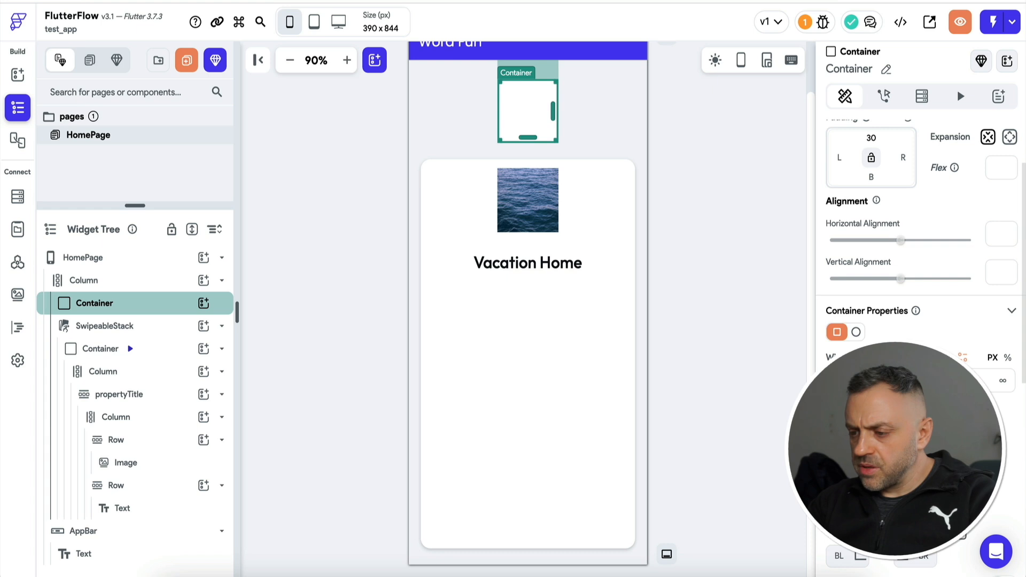
click(901, 380)
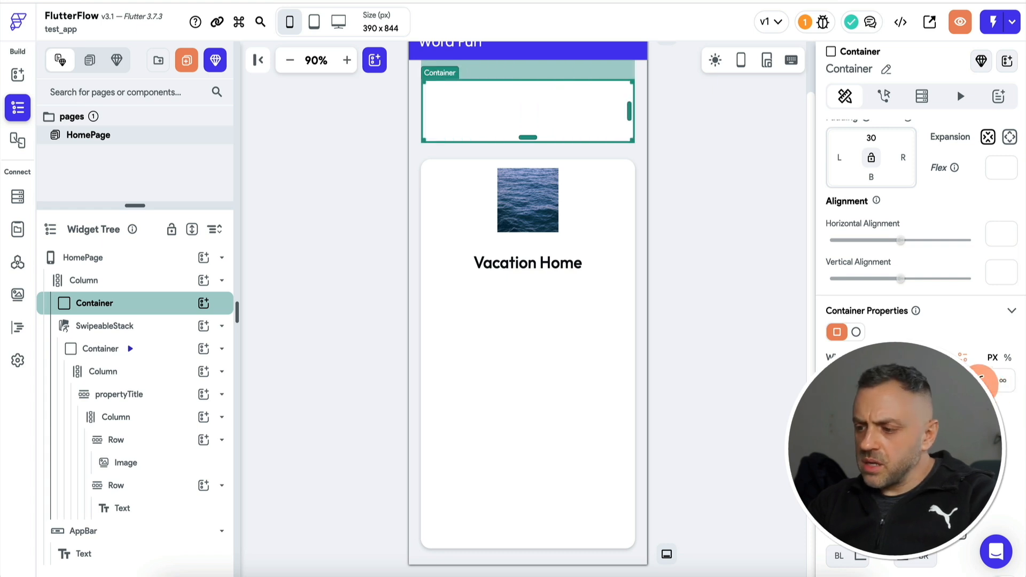
click(711, 202)
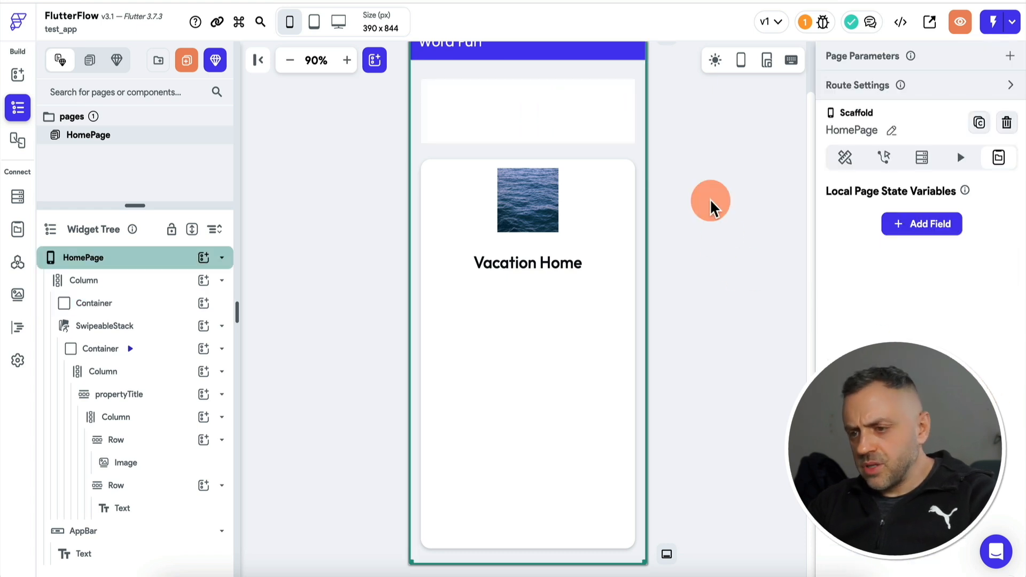
Step: Set the border radius of all corners of the container above the SwipeableStack to 10
click(563, 128)
scroll(858, 321, down, 6)
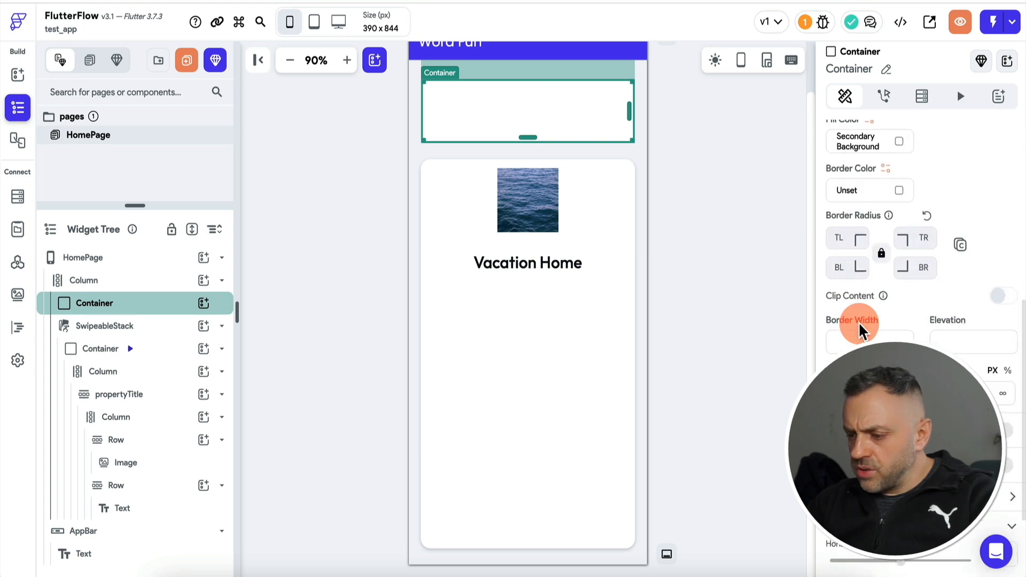
scroll(858, 322, up, 3)
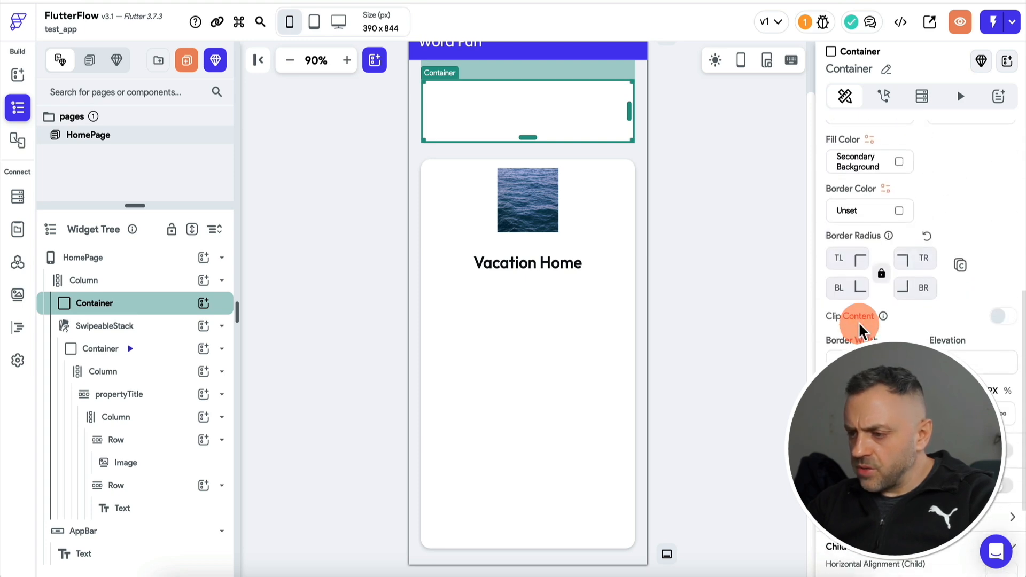
click(851, 267)
text(10)
click(714, 185)
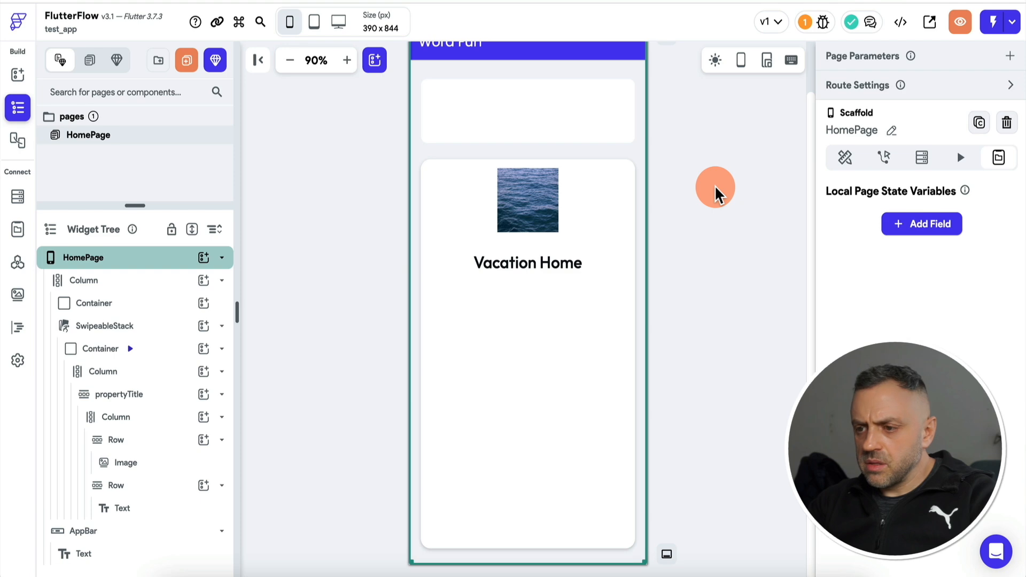
Step: Enable the box shadow on the container above the SwipeableStack
click(613, 119)
scroll(932, 350, down, 4)
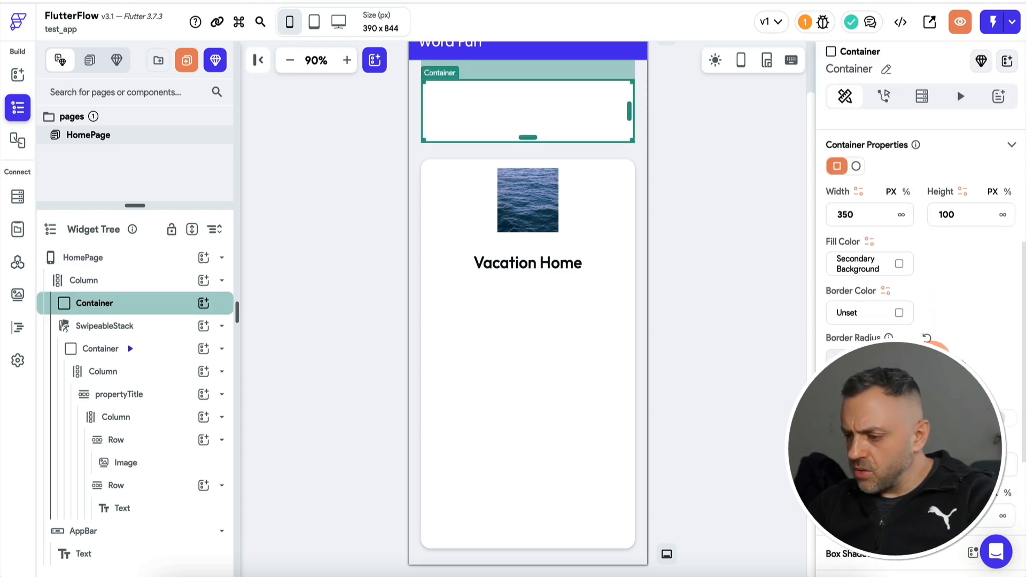
scroll(1014, 304, down, 2)
scroll(980, 334, up, 3)
scroll(984, 315, down, 3)
scroll(983, 312, down, 2)
click(1005, 302)
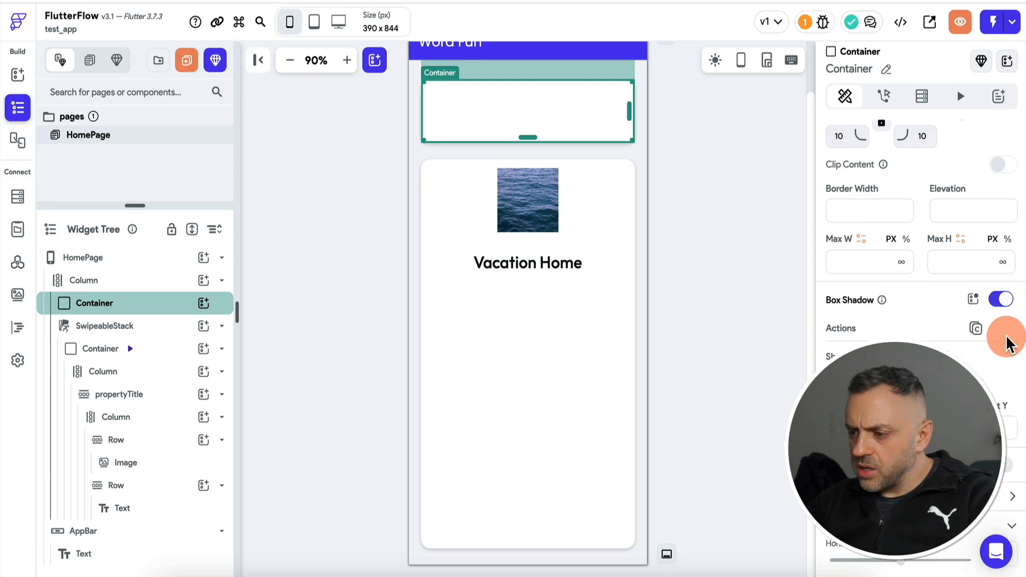
click(721, 186)
Step: Add a Text widget inside the container above the SwipeableStack
click(613, 129)
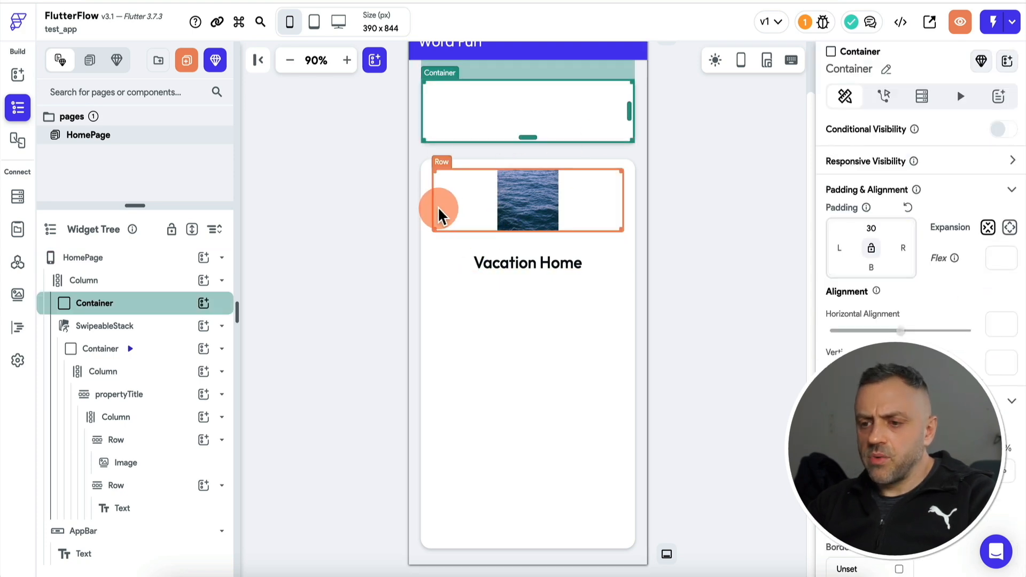
click(205, 303)
text(te)
click(265, 345)
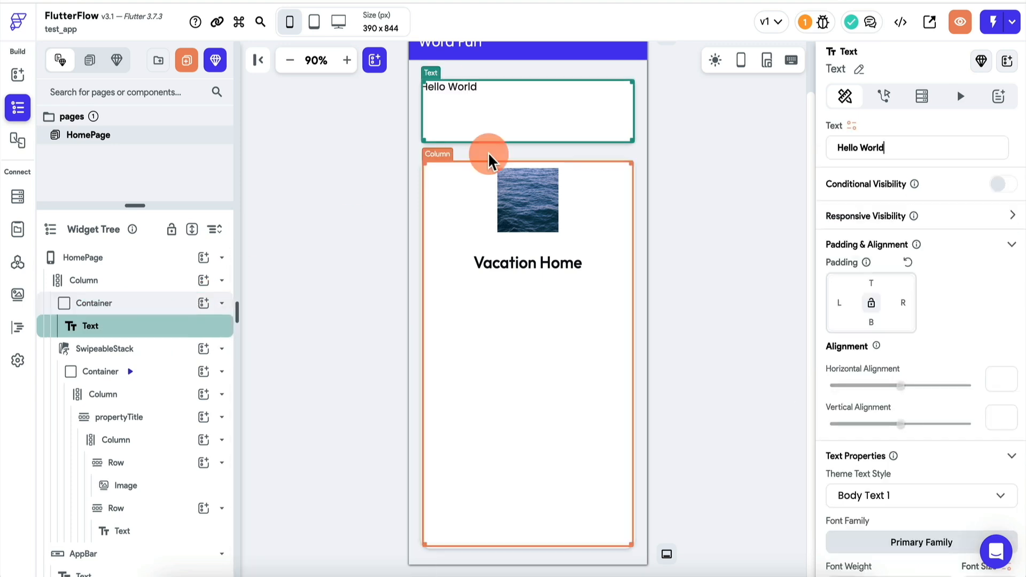
Step: Center the Hello World text horizontally and vertically in its container and increase its font size
scroll(930, 401, down, 6)
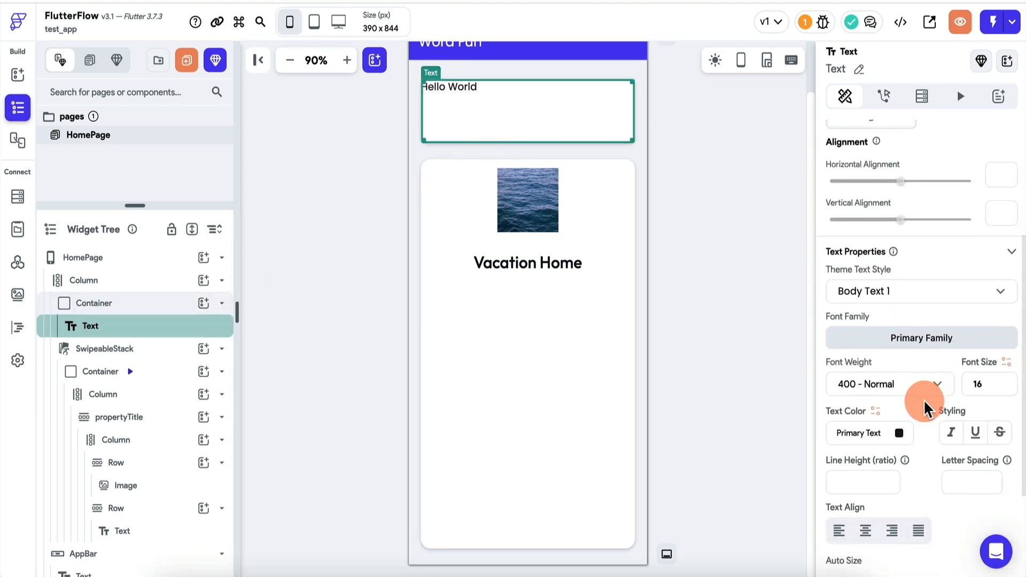
click(866, 390)
scroll(866, 383, up, 5)
click(902, 358)
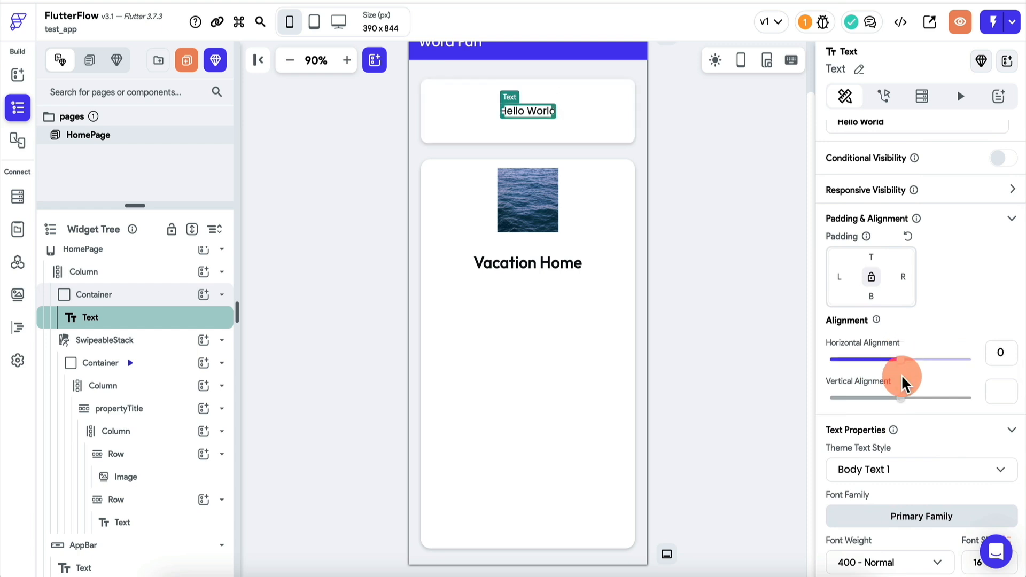
click(903, 397)
click(743, 232)
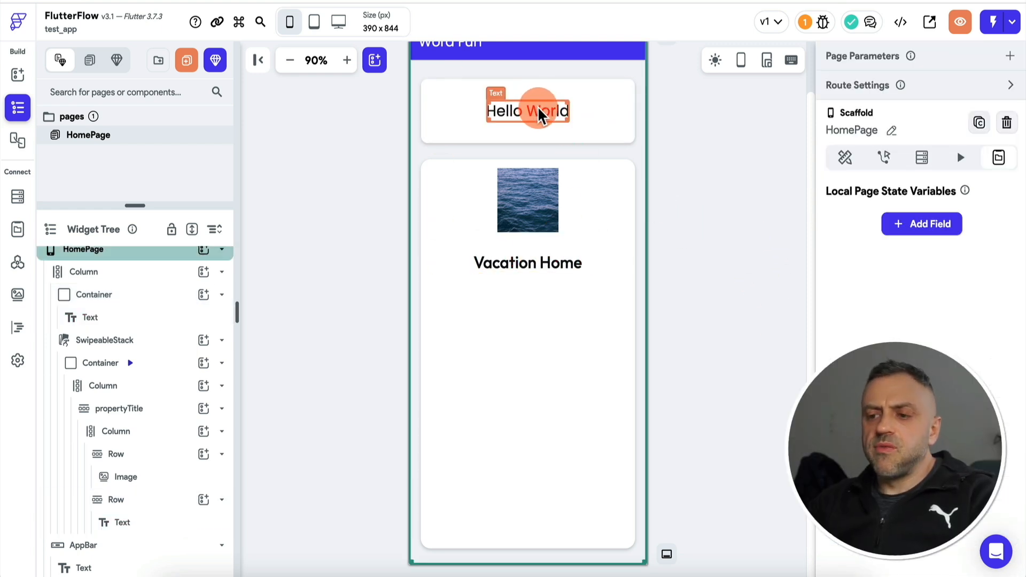
click(700, 147)
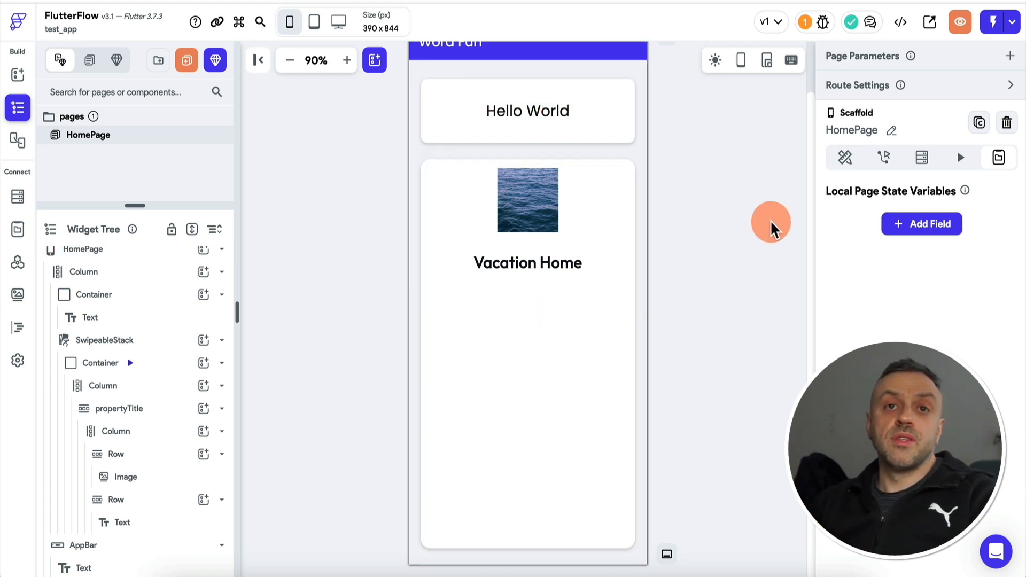
Step: Switch to Firebase and examine the fields of the flower and apple documents in the Firestore words collection
scroll(770, 219, up, 1)
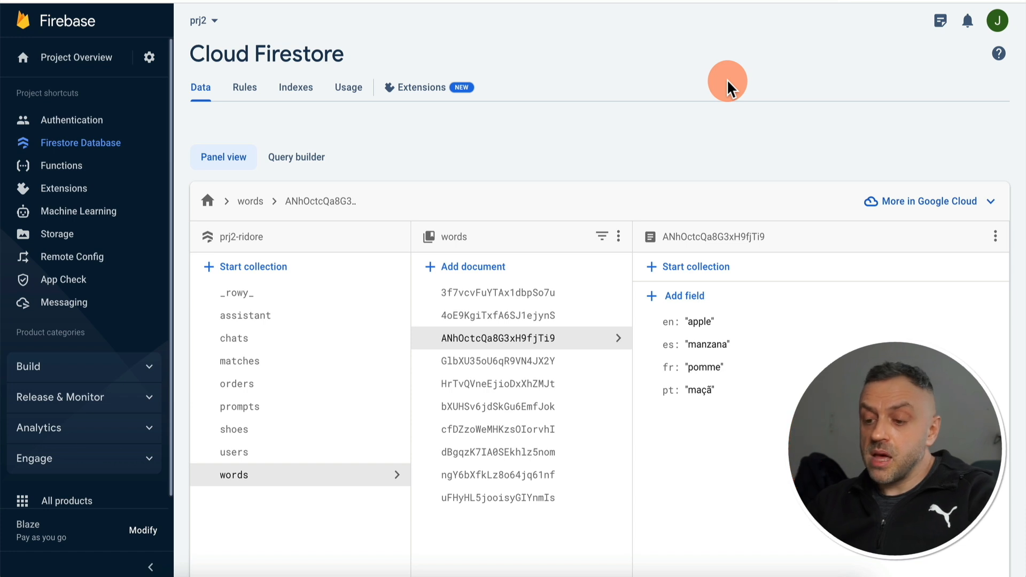
click(497, 429)
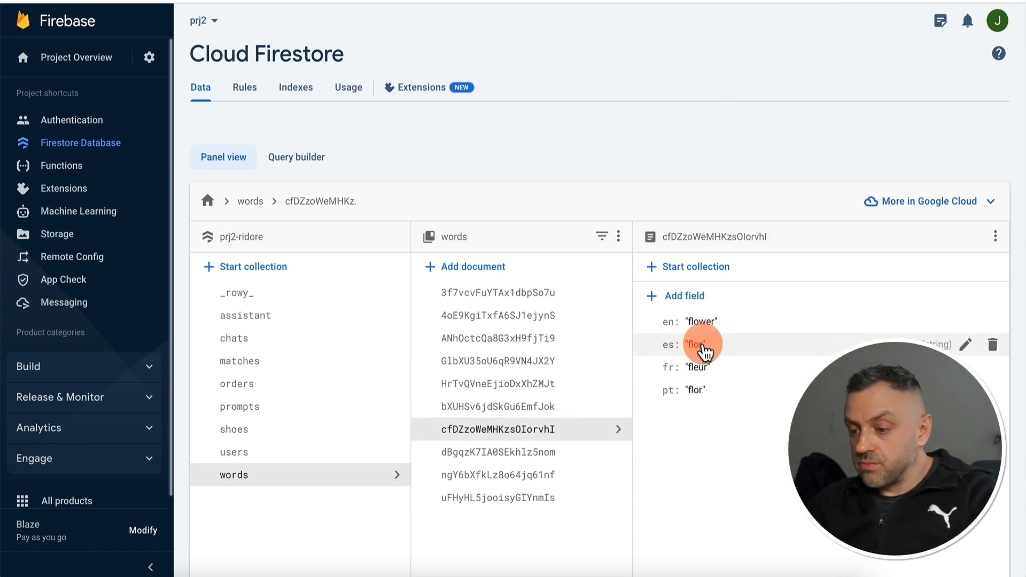
click(557, 338)
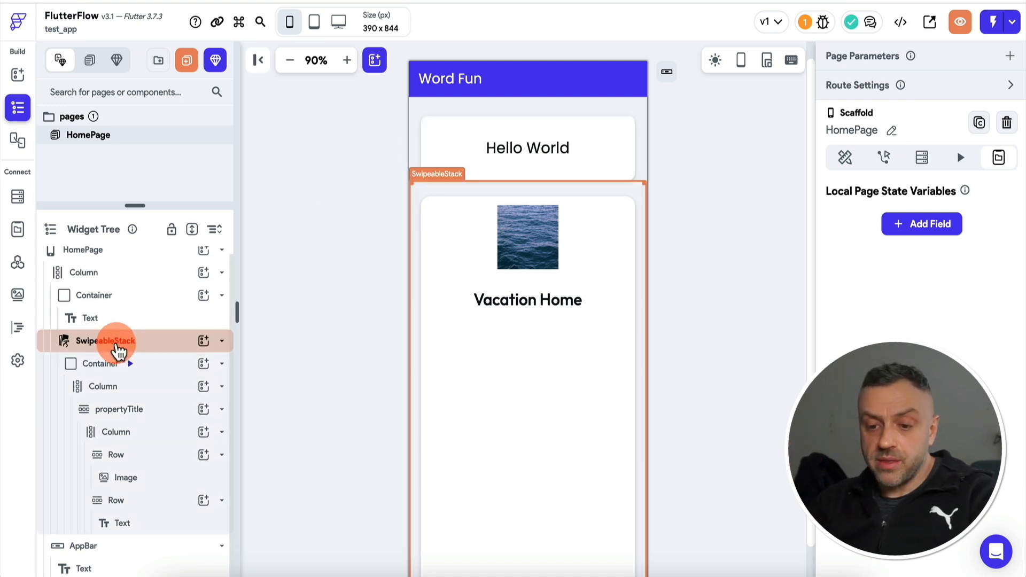
scroll(121, 345, up, 1)
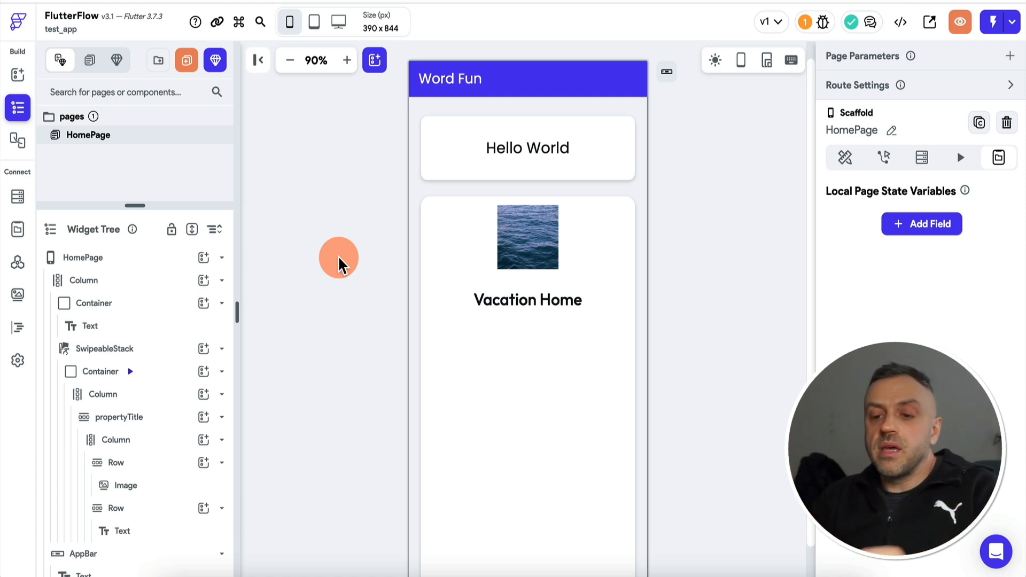
Step: Add an On Page Load action to HomePage and create a new custom action for it
click(330, 261)
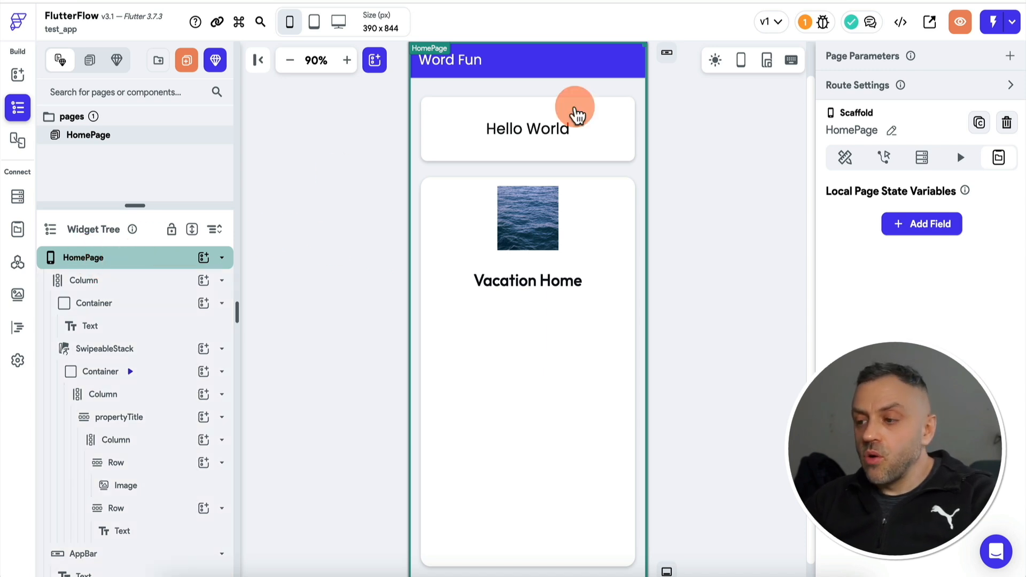
click(891, 161)
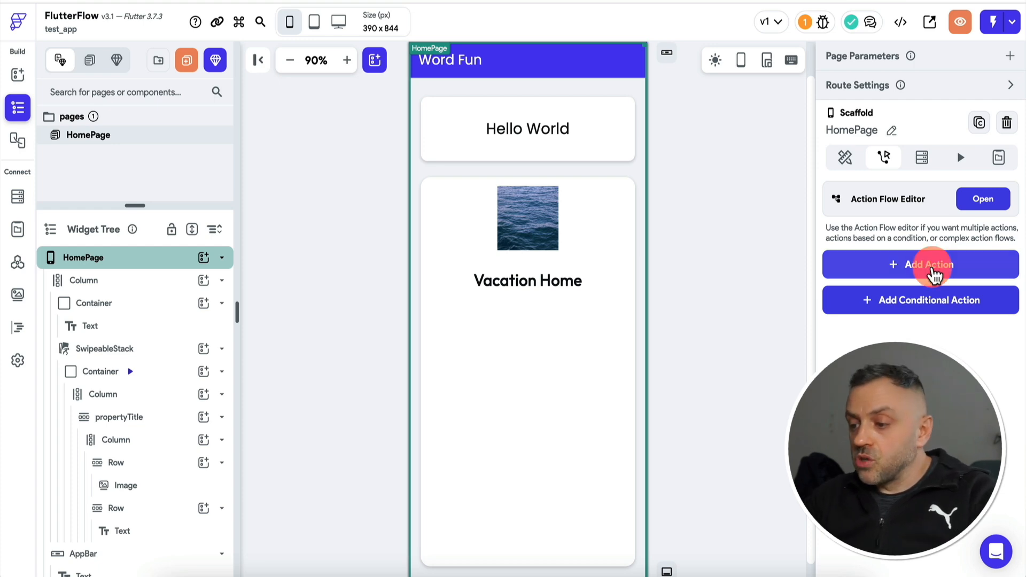
click(866, 264)
click(915, 371)
text(cus)
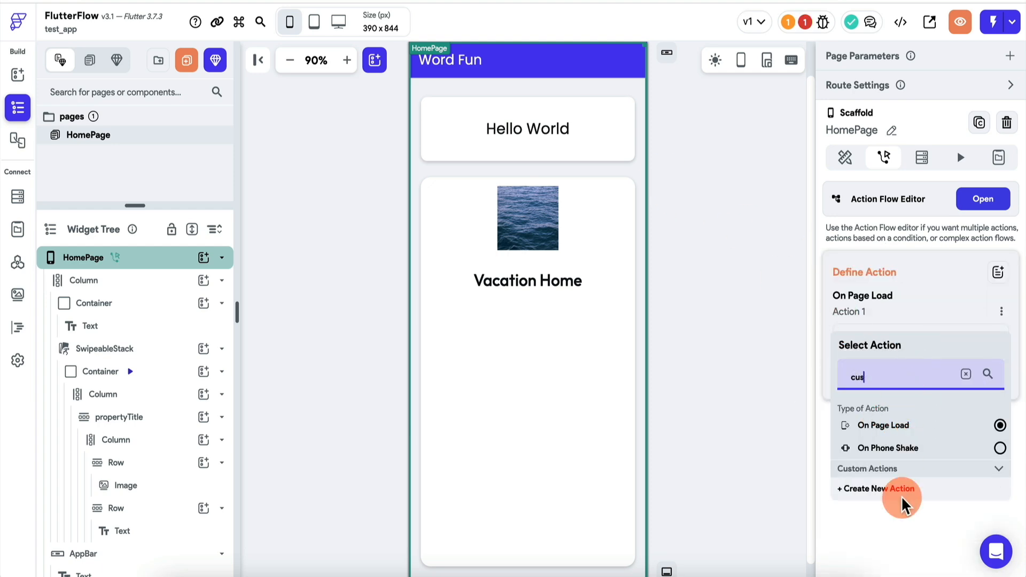
click(907, 489)
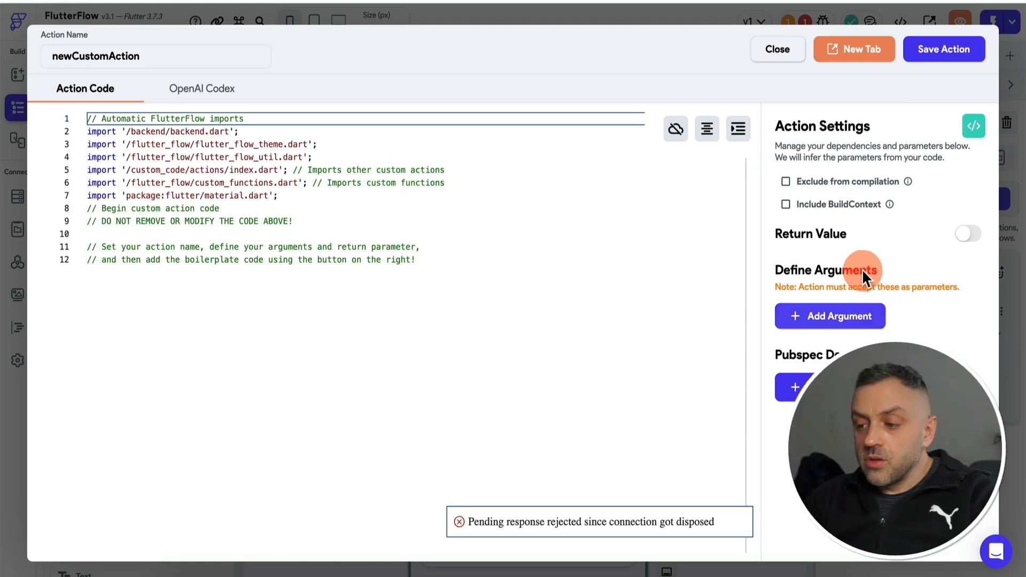
Step: Enable the custom action's return value with type Integer and copy the boilerplate code to the editor
click(968, 234)
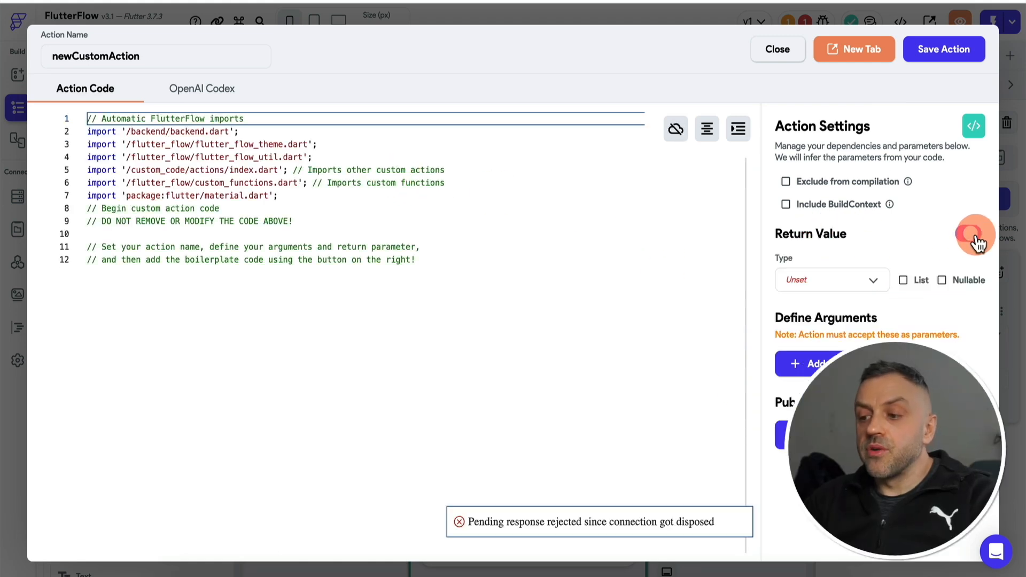
click(860, 283)
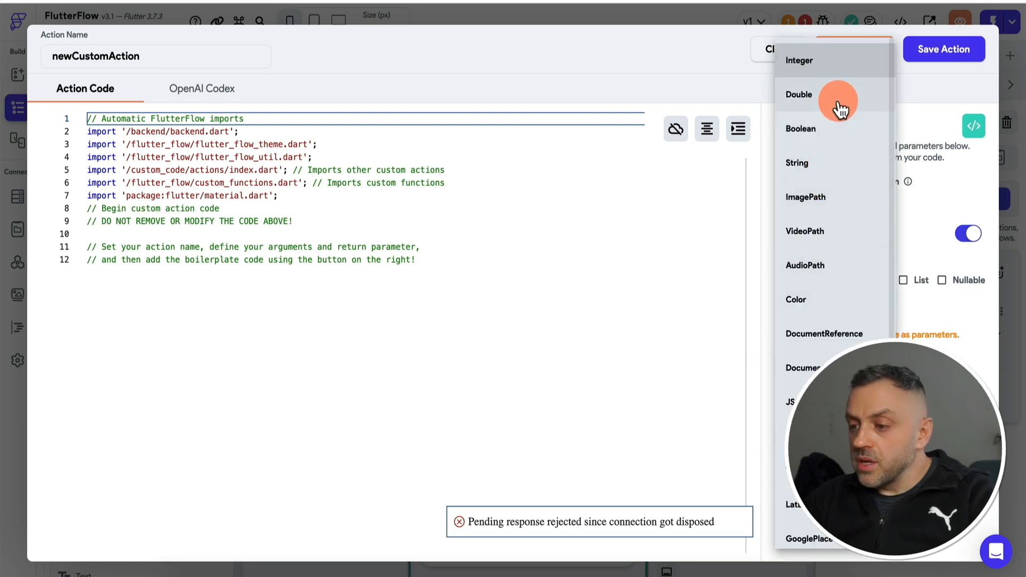
click(842, 70)
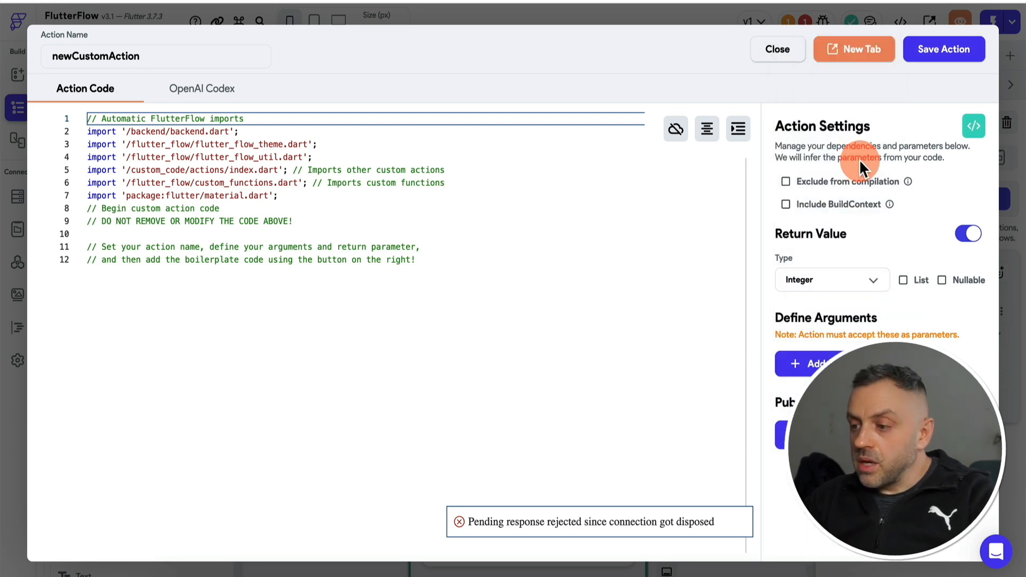
click(974, 126)
click(674, 526)
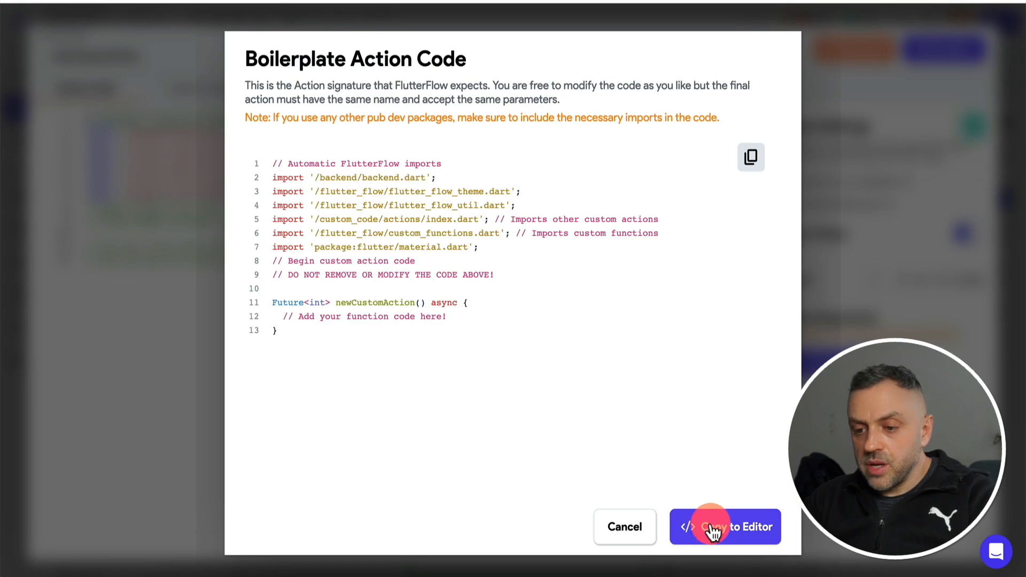
Step: Rename the custom action as genRandomInteger and copy the matching boilerplate code to the editor
double_click(101, 56)
text(genRandomInten)
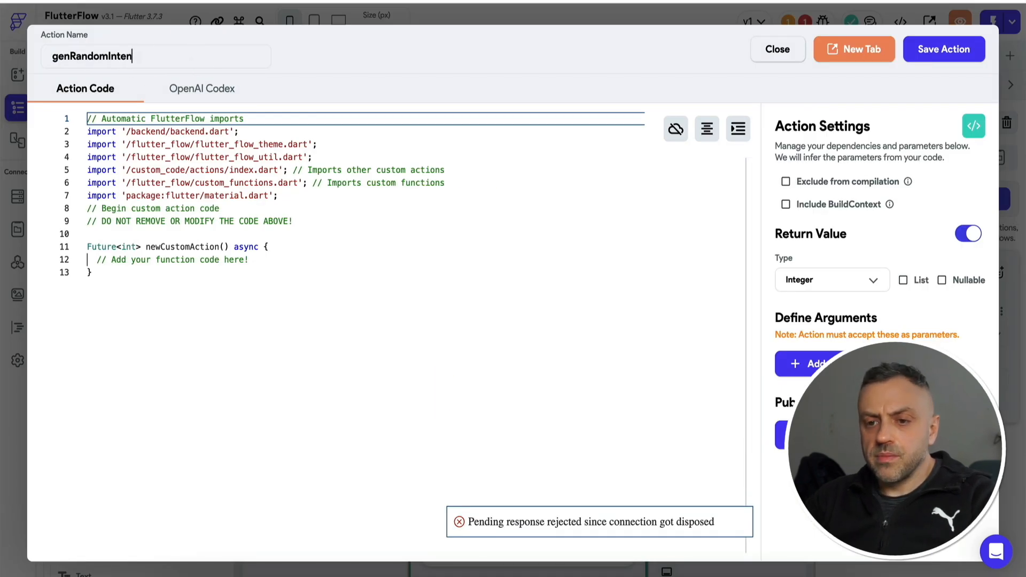
click(973, 126)
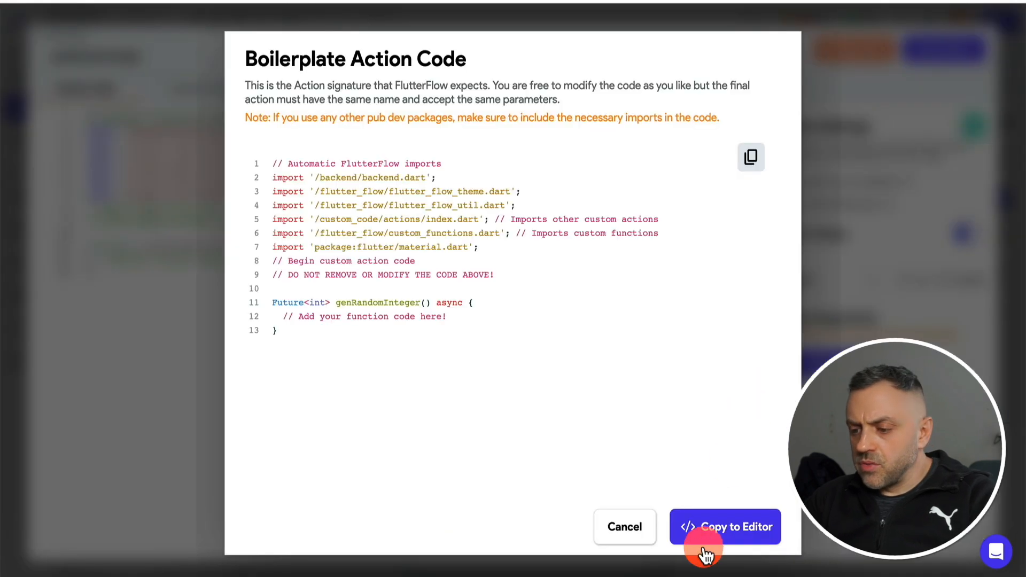
click(736, 537)
click(252, 260)
drag(252, 260, 240, 260)
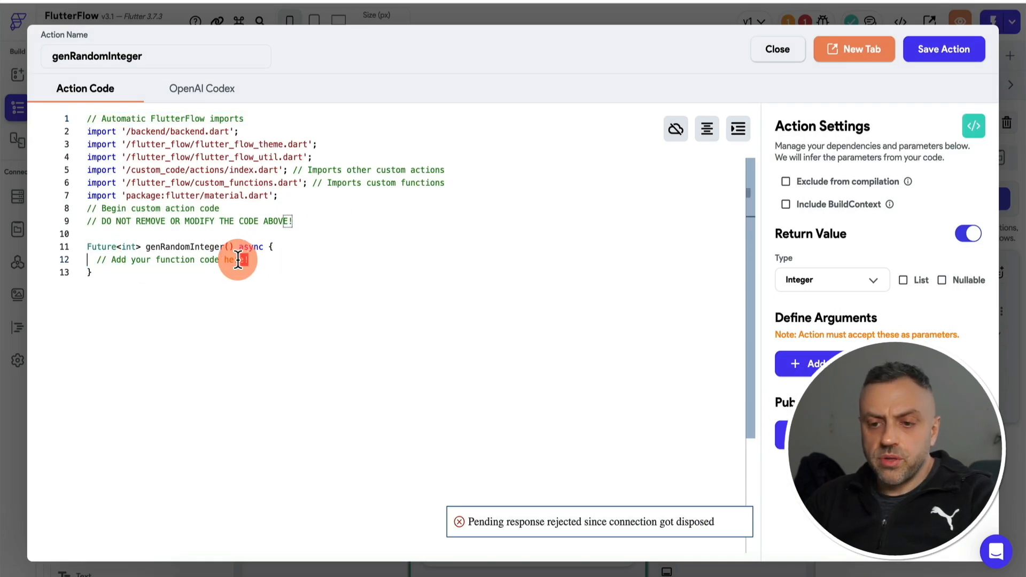
Step: Generate the action code with OpenAI Codex from the description "generate a random number from 0 to 9"
click(207, 91)
click(236, 191)
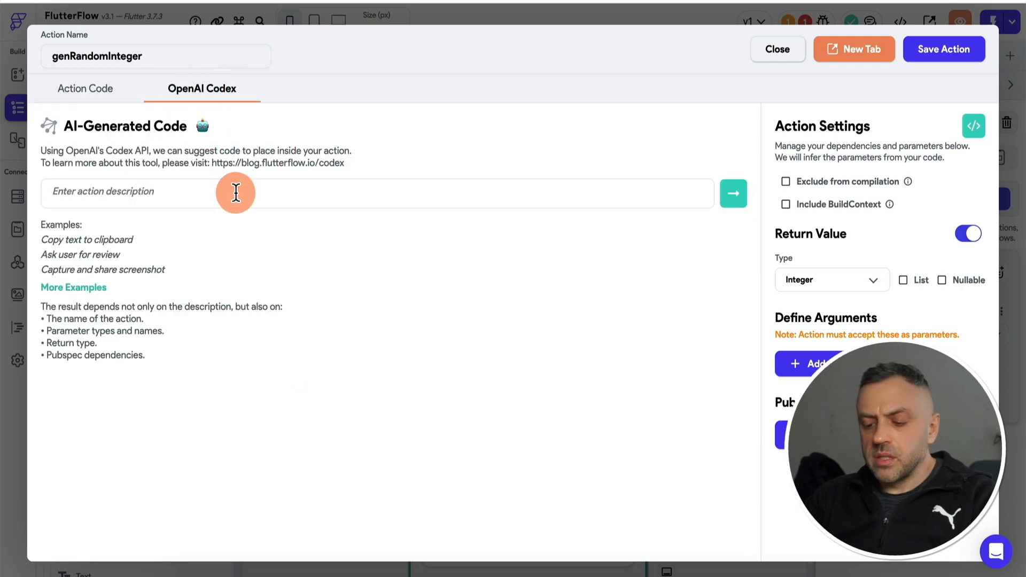
text(generate a random numbe)
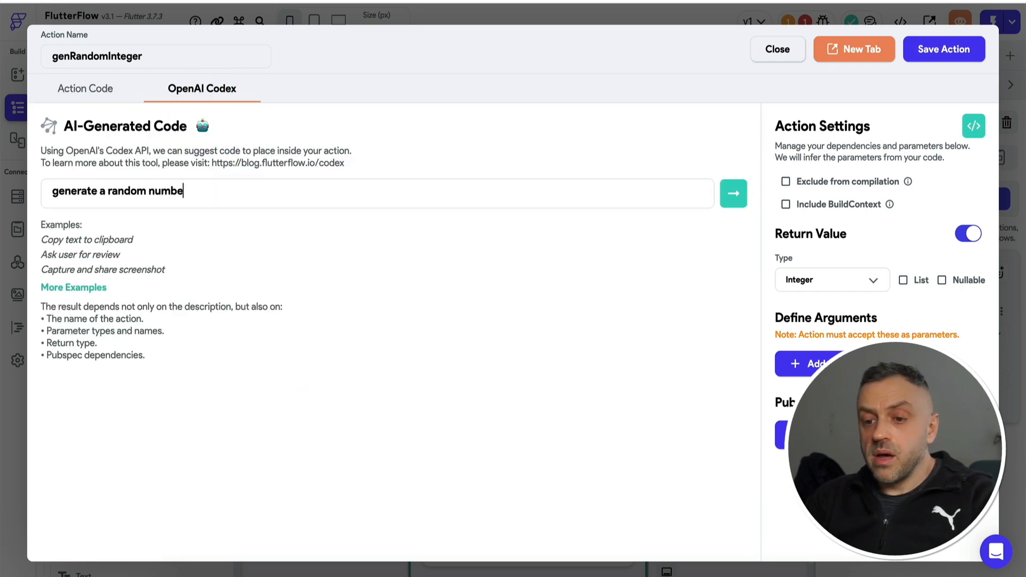
text(r from 0 to 9)
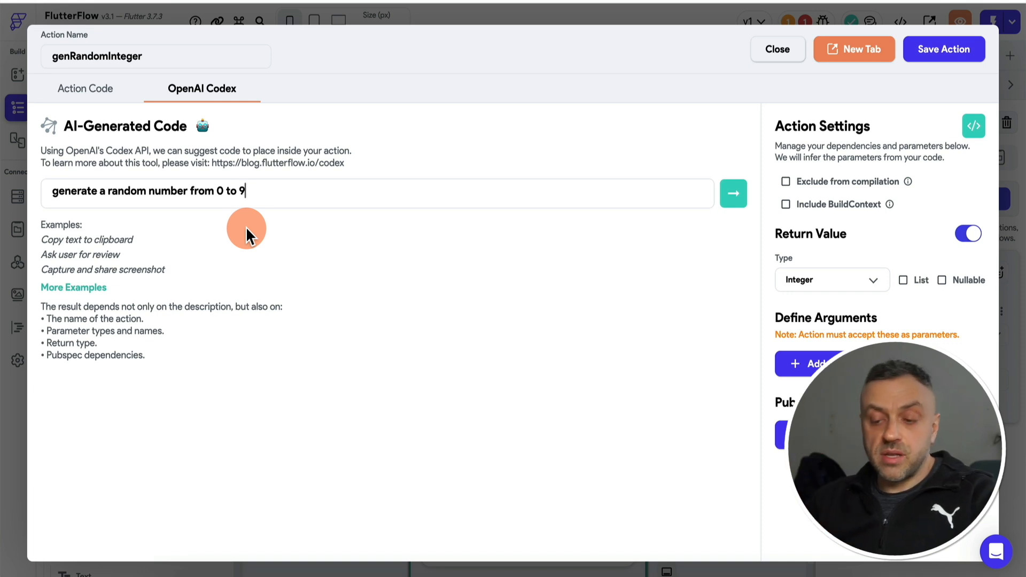
click(734, 197)
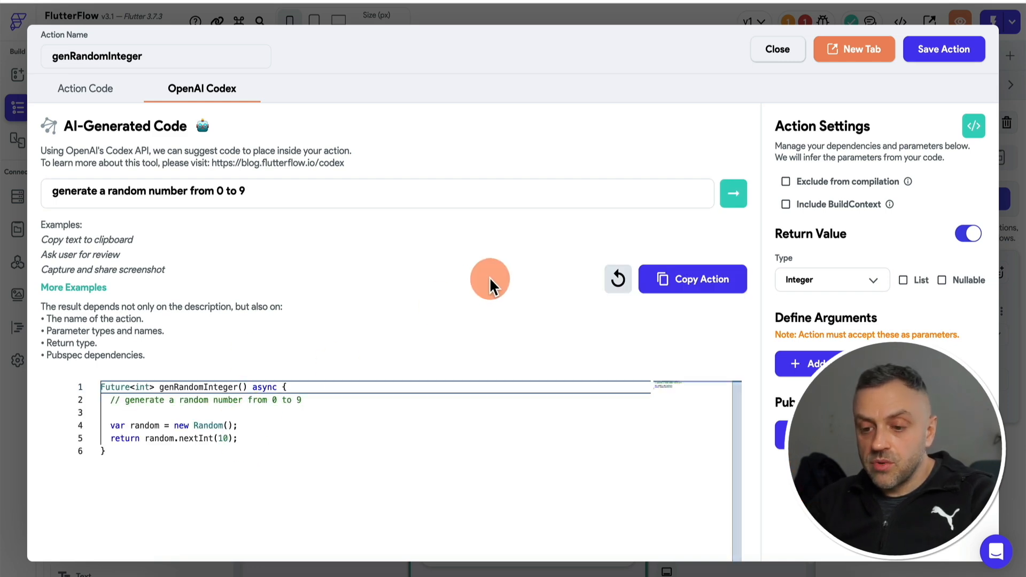
Step: Copy the AI-generated code into the genRandomInteger action and save the action
click(698, 281)
click(609, 325)
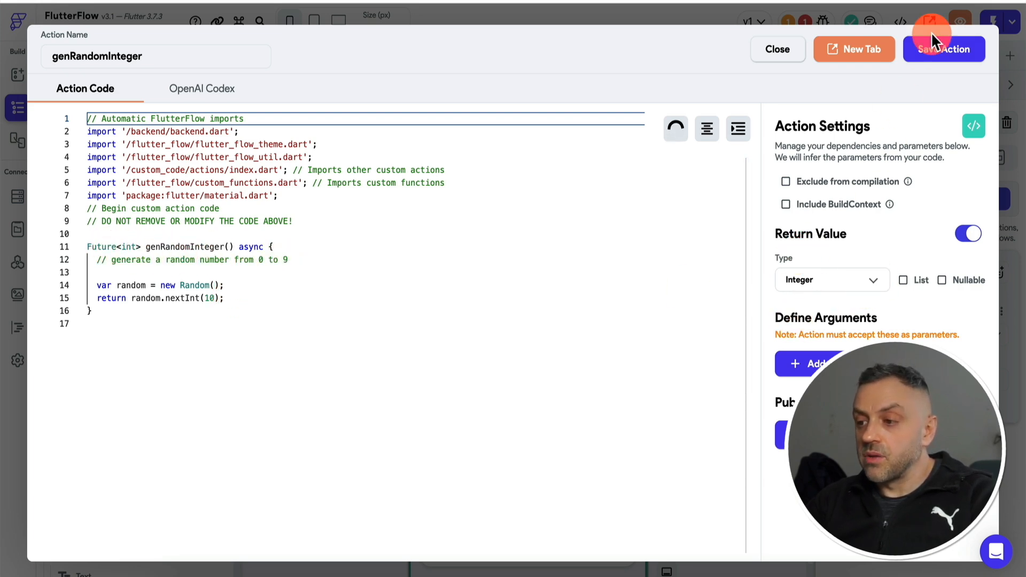
click(944, 53)
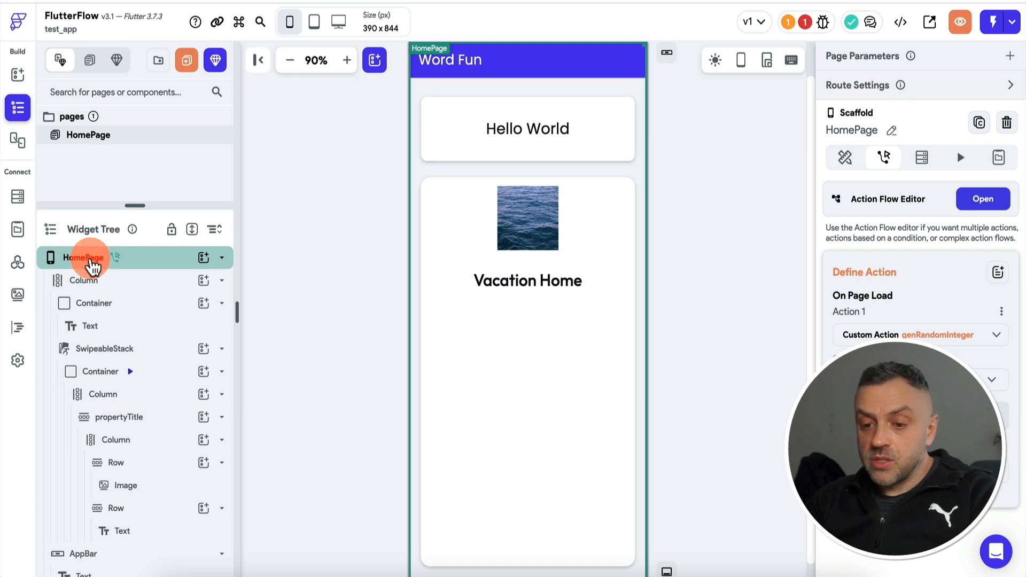
Step: Add a Query Collection backend query on the words collection to HomePage
click(925, 166)
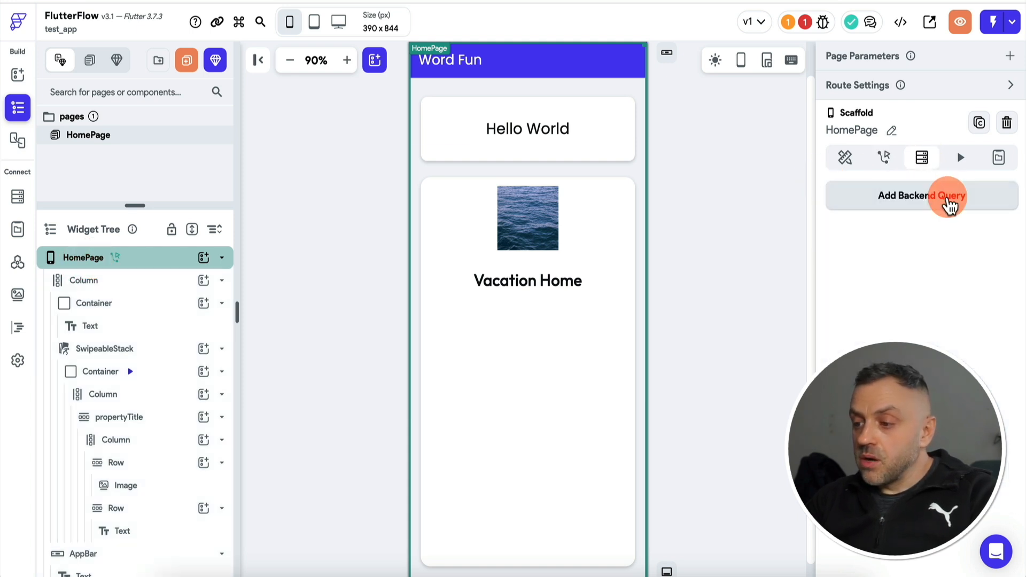
click(945, 198)
click(717, 196)
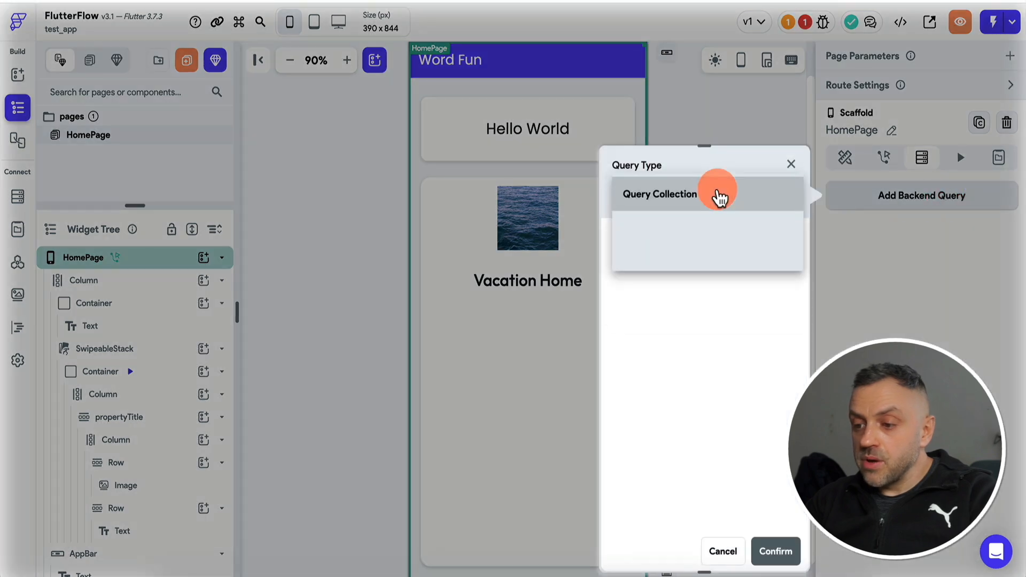
click(686, 197)
click(677, 293)
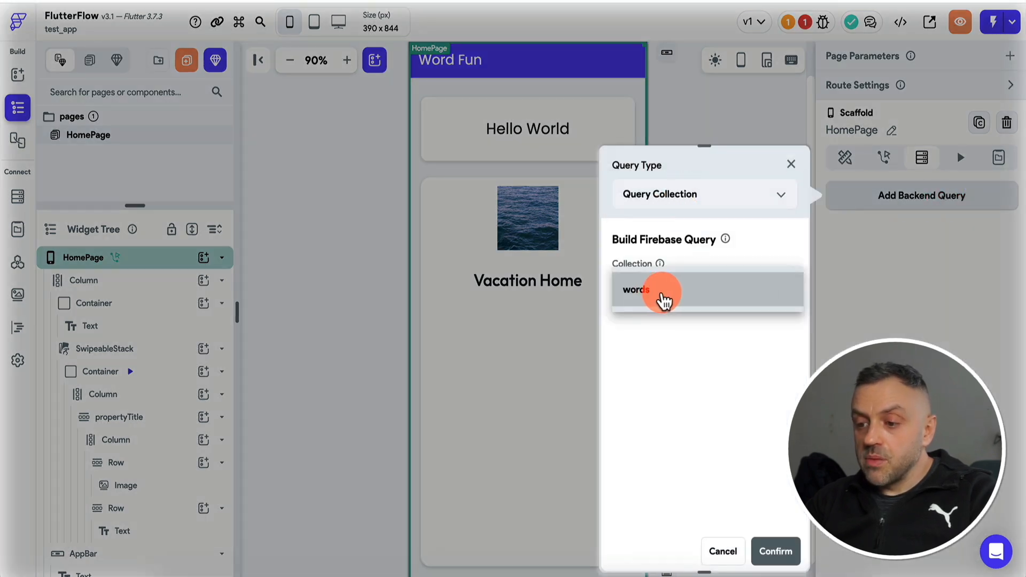
click(679, 300)
Step: Set the words query to return a List of Documents without a limit and confirm it
mouse_move(667, 327)
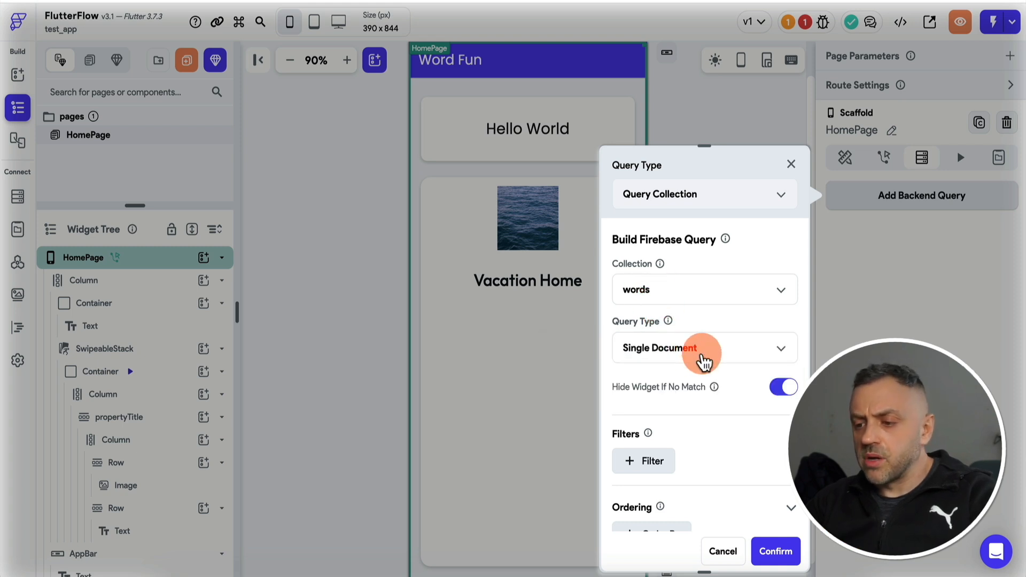
click(704, 362)
click(685, 320)
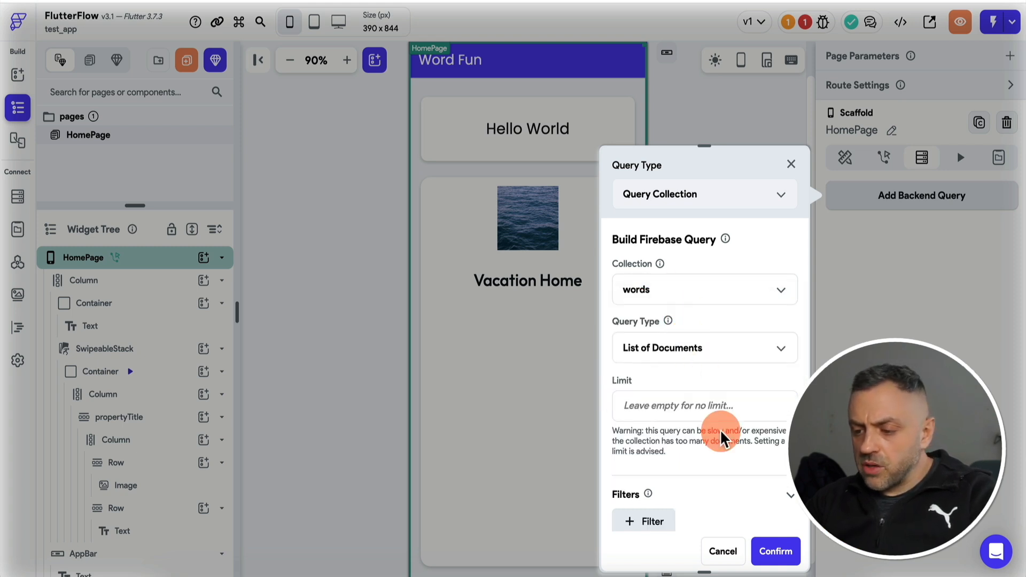
scroll(721, 438, down, 4)
click(775, 550)
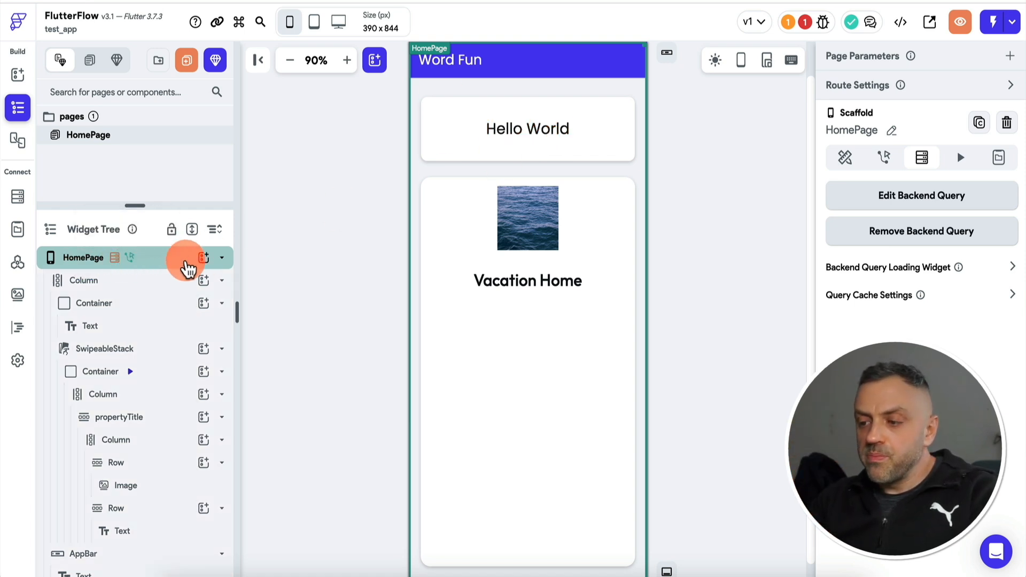
Step: Name the output variable of HomePage's genRandomInteger page-load action randomNumber in the Action Flow Editor
click(884, 158)
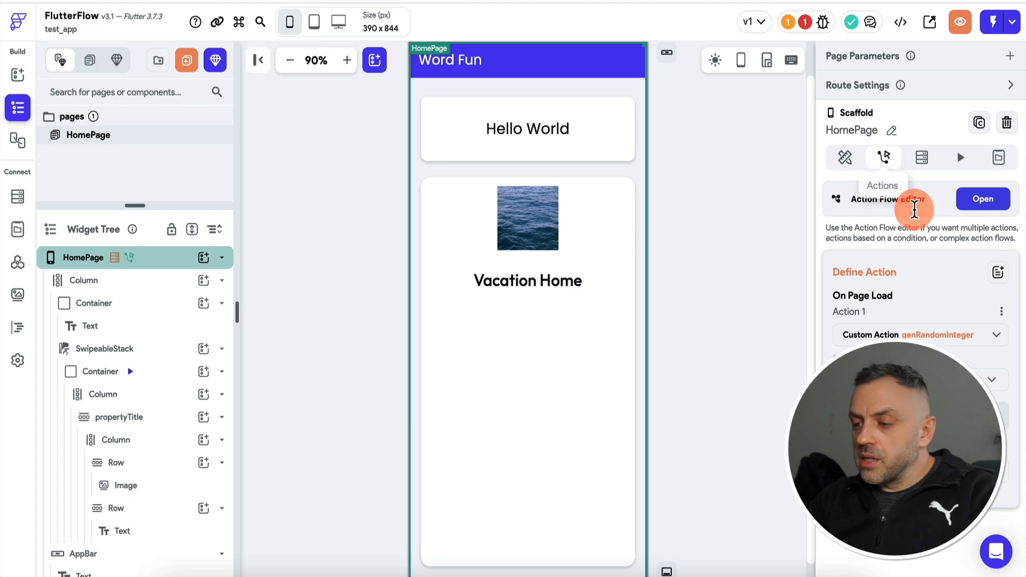
click(985, 200)
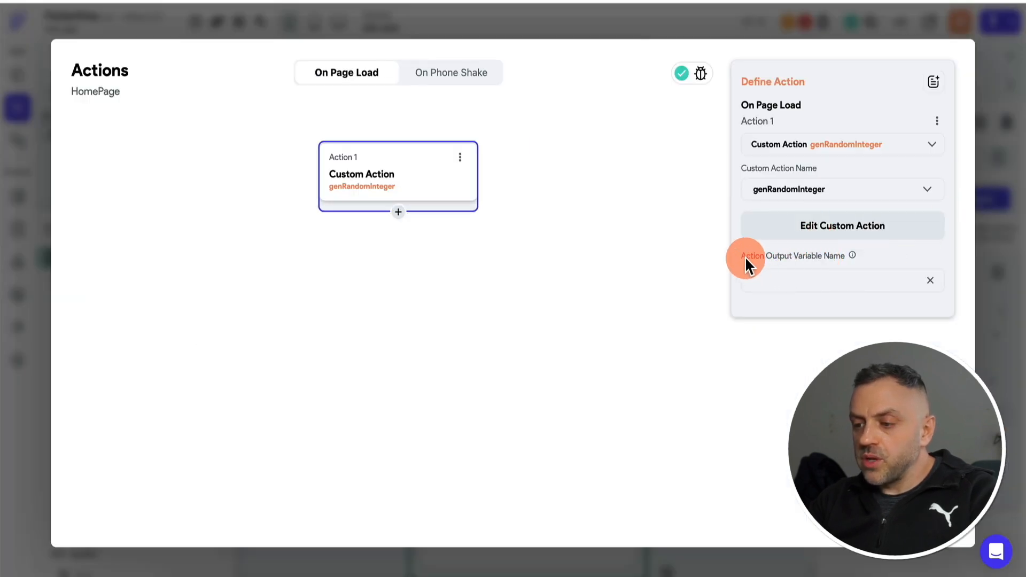
click(813, 278)
text(randomNumber)
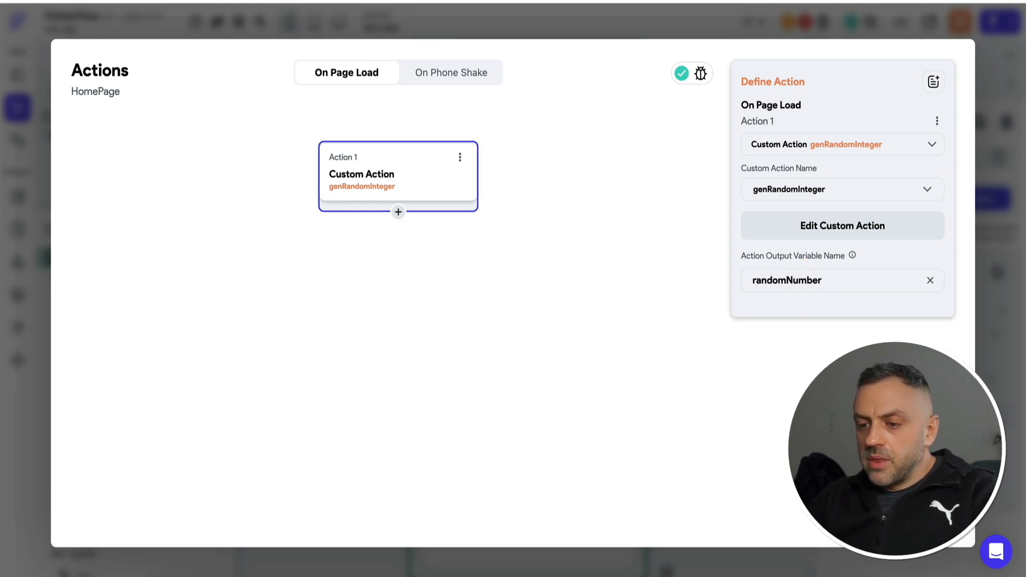
key(Escape)
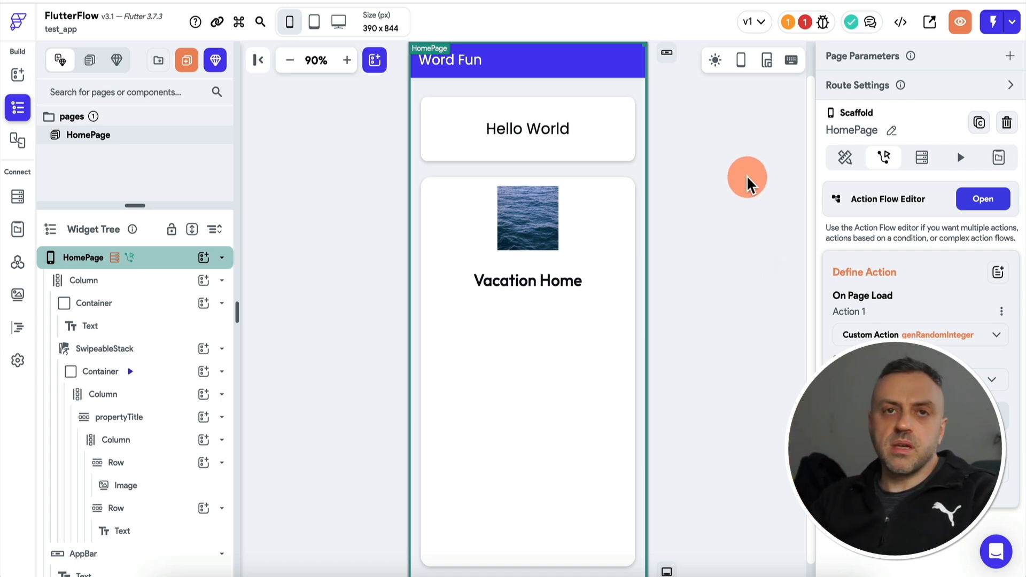
Step: Bind the Hello World text to the words Documents variable, using Item at Index with a Specific Index
click(527, 131)
click(854, 136)
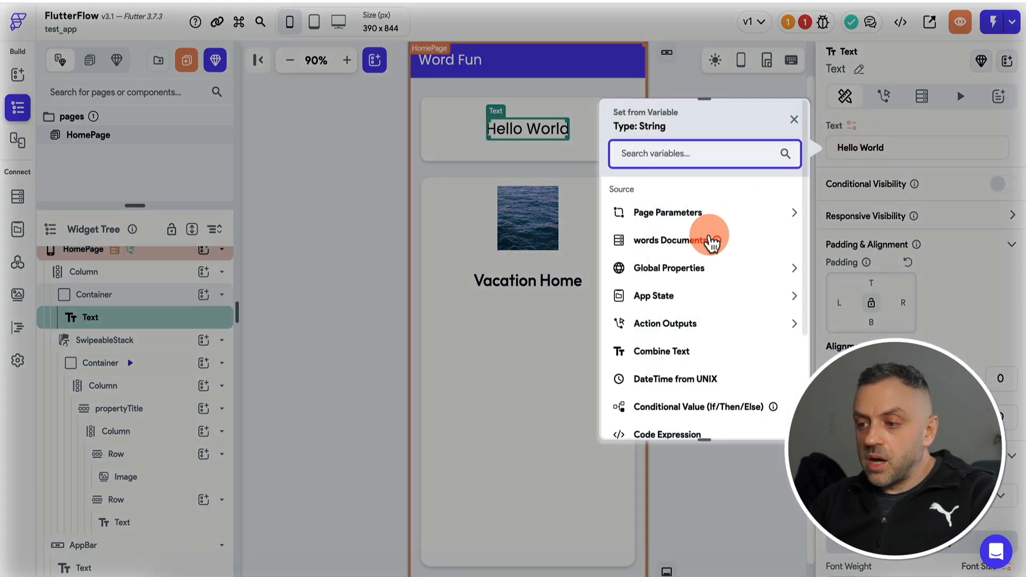
click(710, 240)
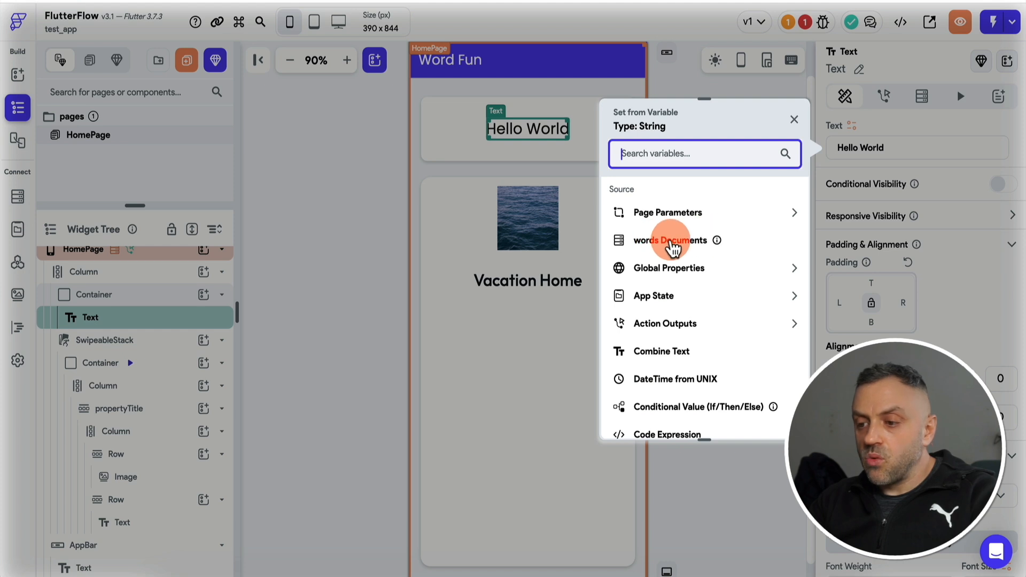
click(671, 241)
click(670, 315)
click(671, 295)
click(678, 356)
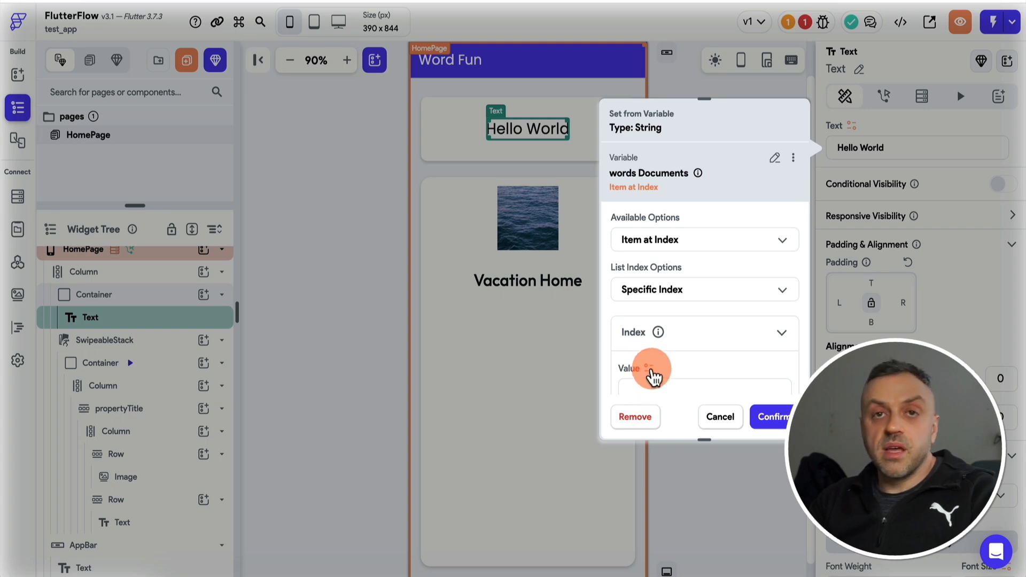
Step: Set the index value of the Text widget's words item to the randomNumber action output
click(651, 373)
scroll(507, 401, down, 3)
click(462, 369)
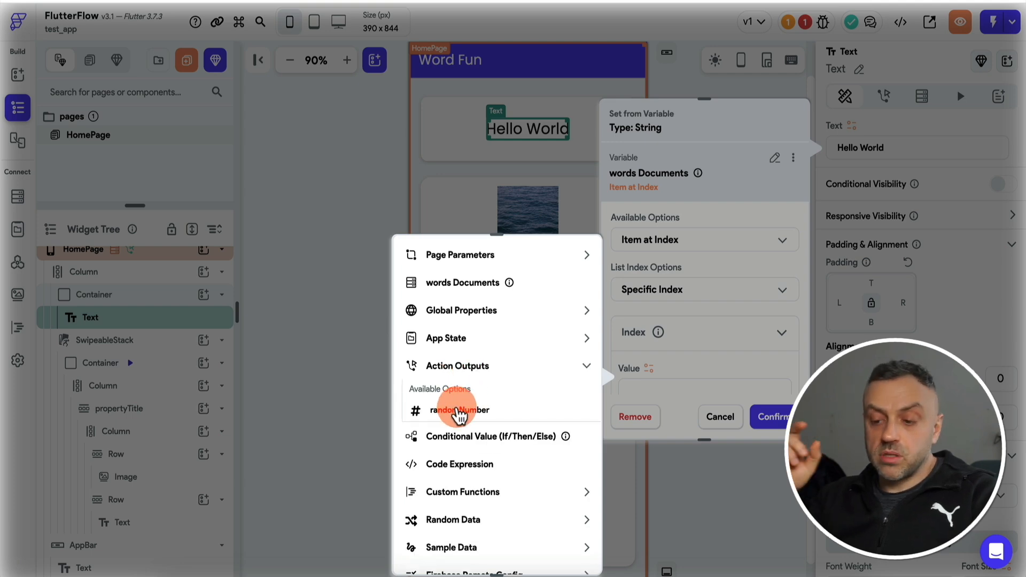
click(480, 411)
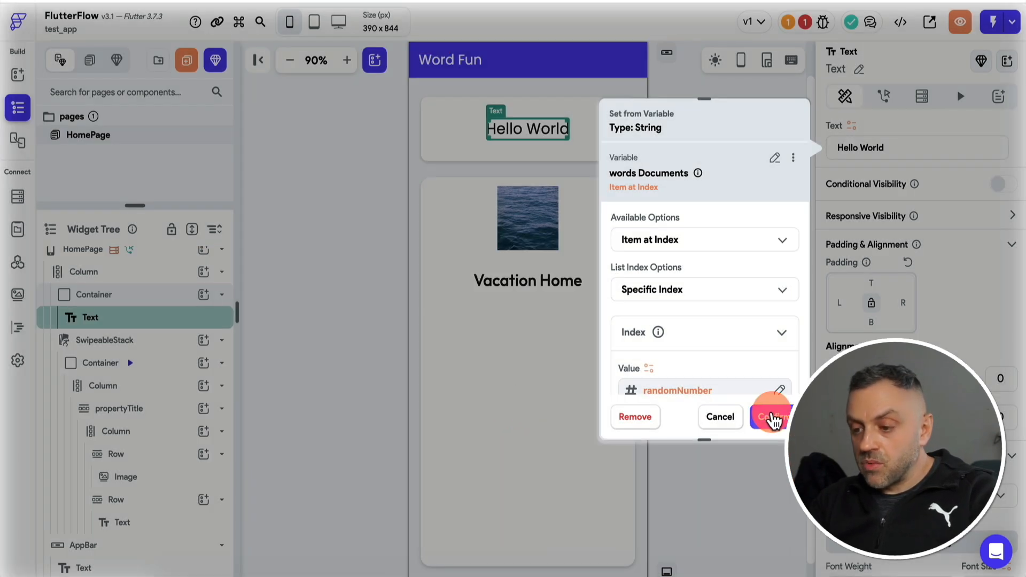
Step: Choose es as the document property for the Text widget's words variable and confirm the binding
scroll(699, 318, down, 3)
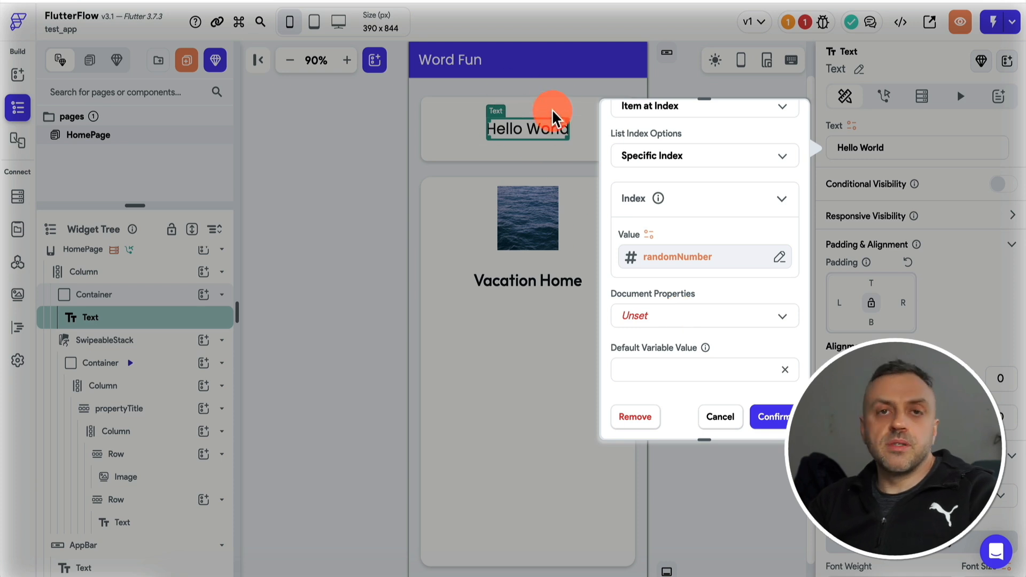
click(683, 323)
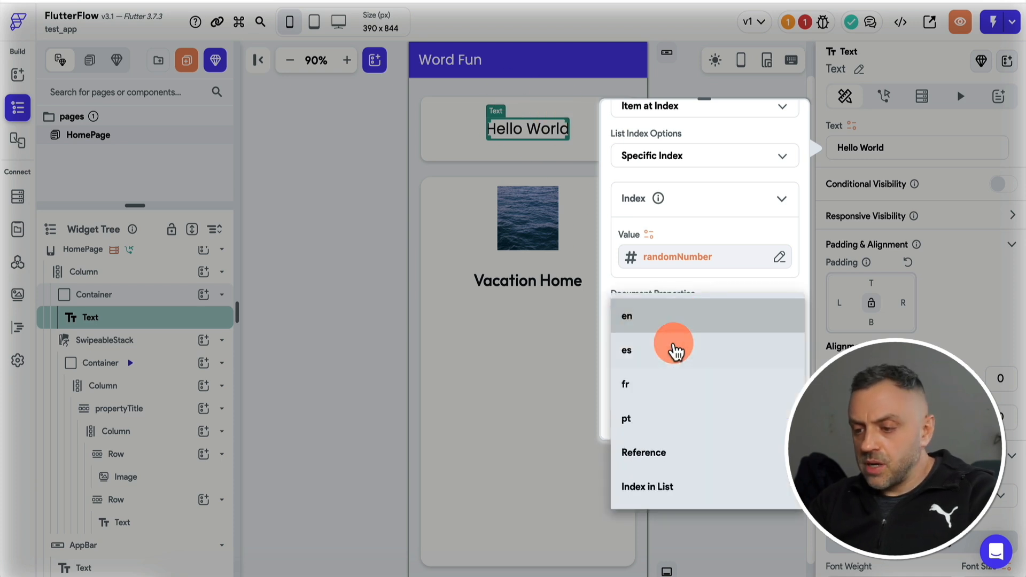
click(671, 364)
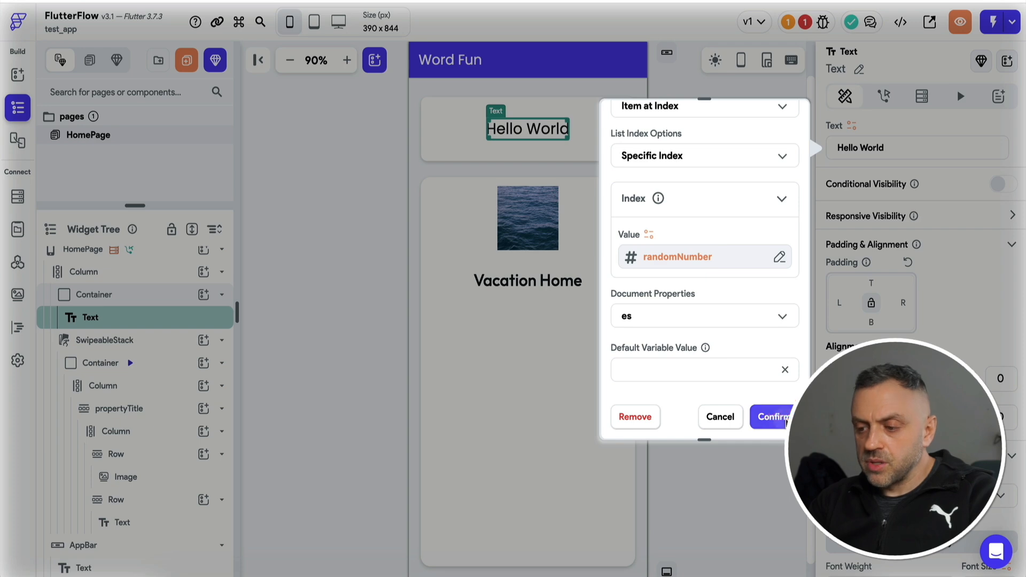
click(772, 417)
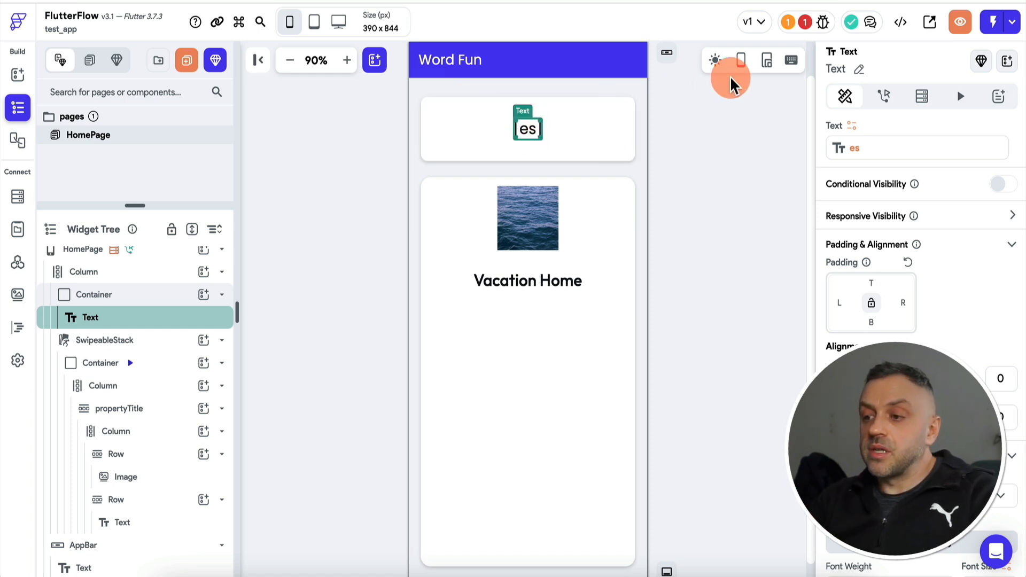
Step: Open the Custom Code error and add import 'dart:math'; above the genRandomInteger function
click(805, 24)
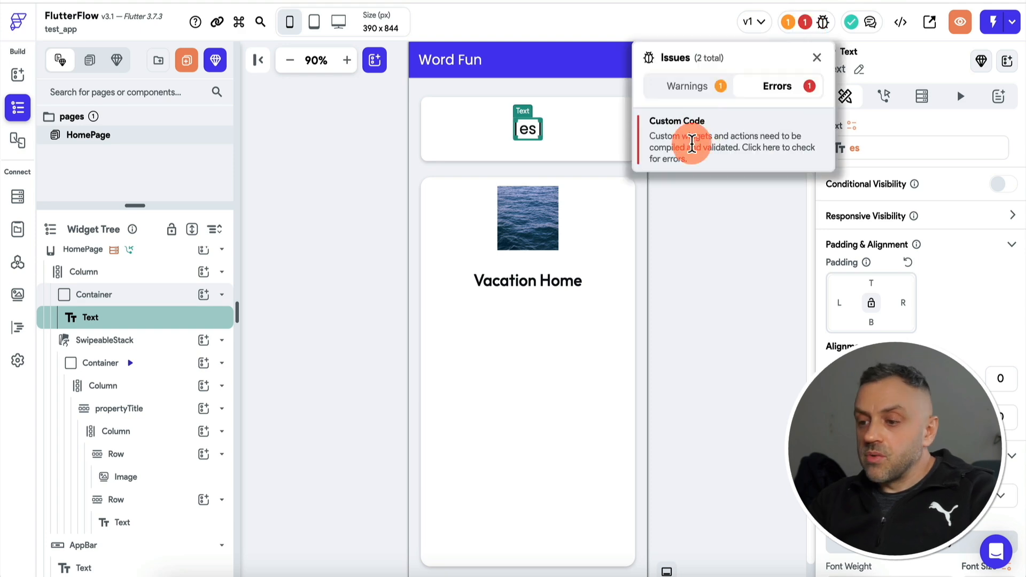
click(726, 143)
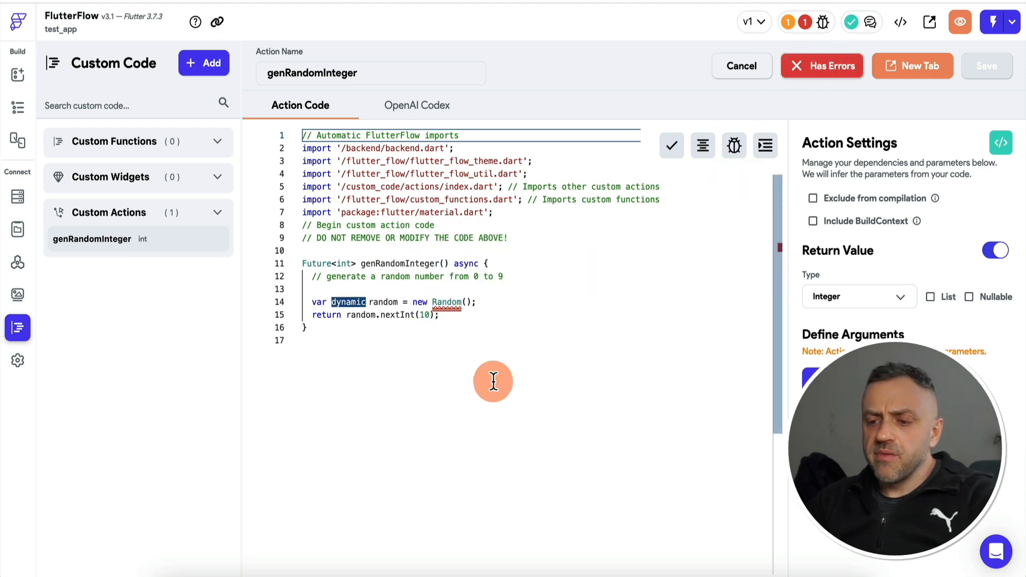
click(522, 238)
key(Return)
key(Return)
text(import )
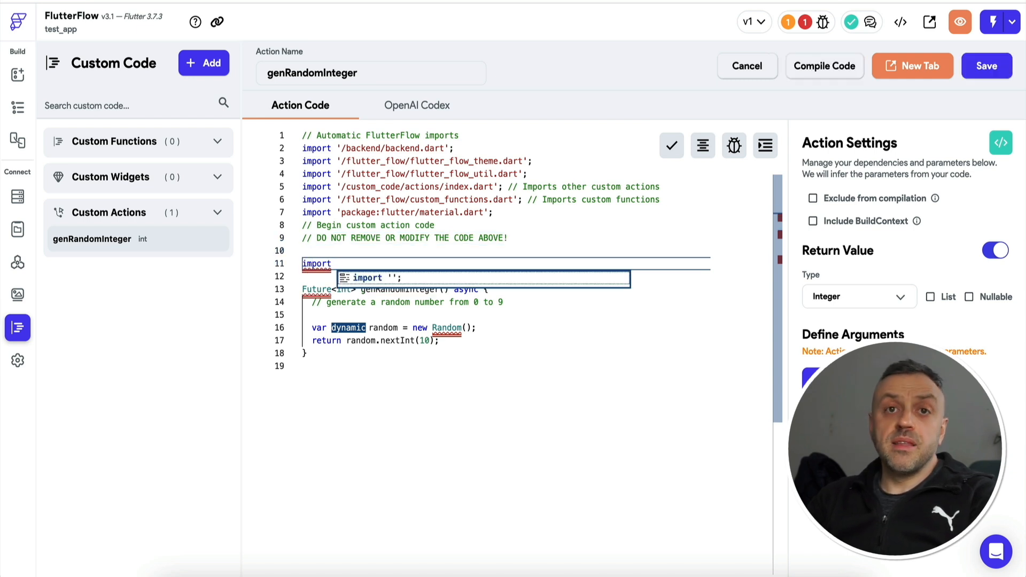
text('dart:math';)
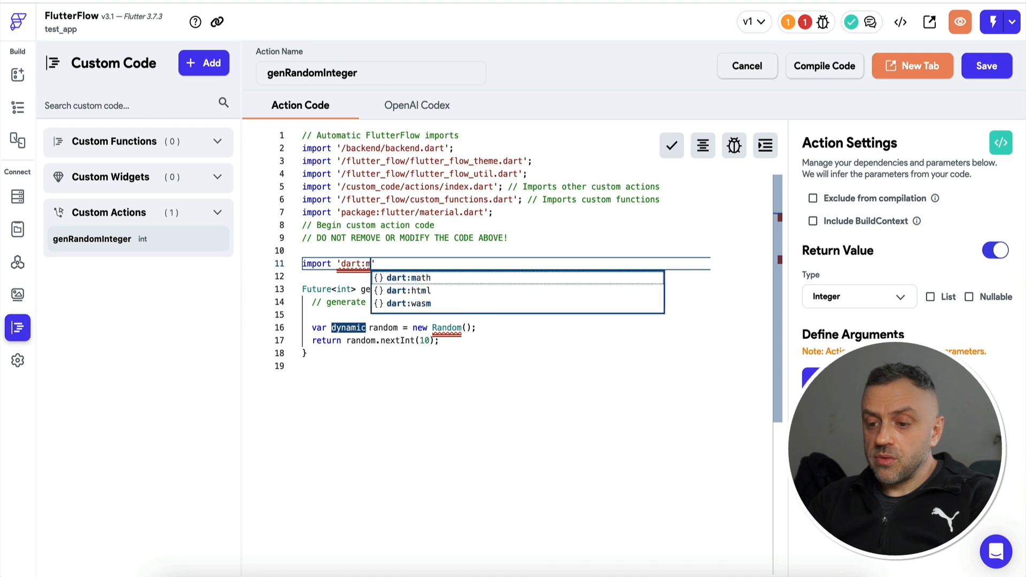
click(486, 270)
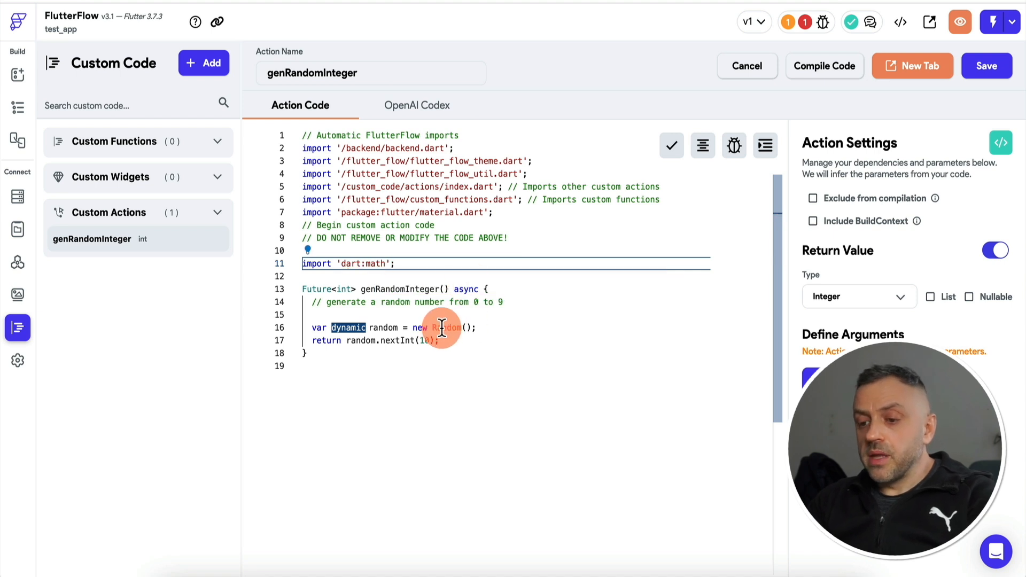
Step: Save the genRandomInteger action and compile its code again
click(772, 149)
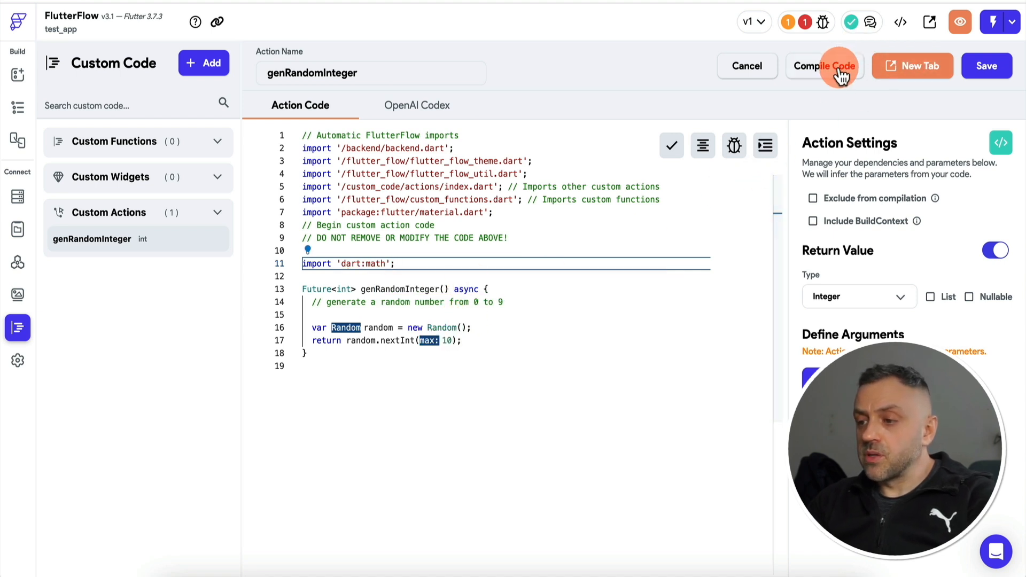
click(1004, 75)
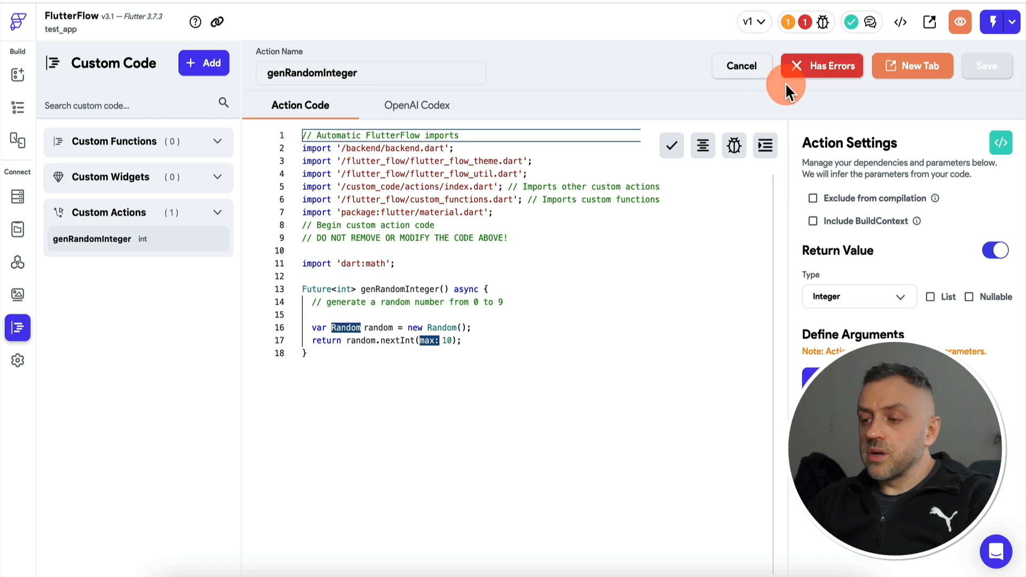
click(820, 68)
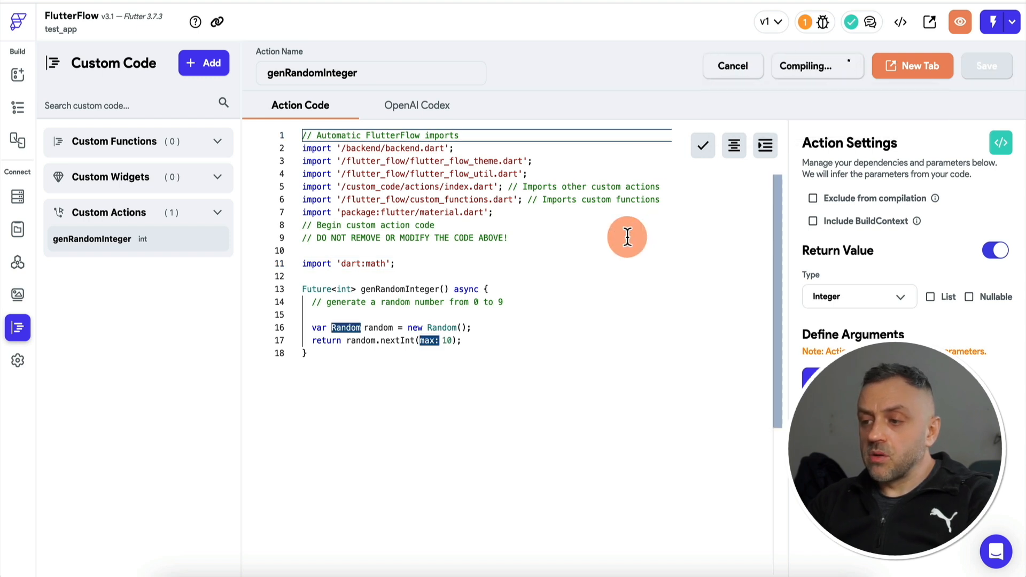
click(595, 314)
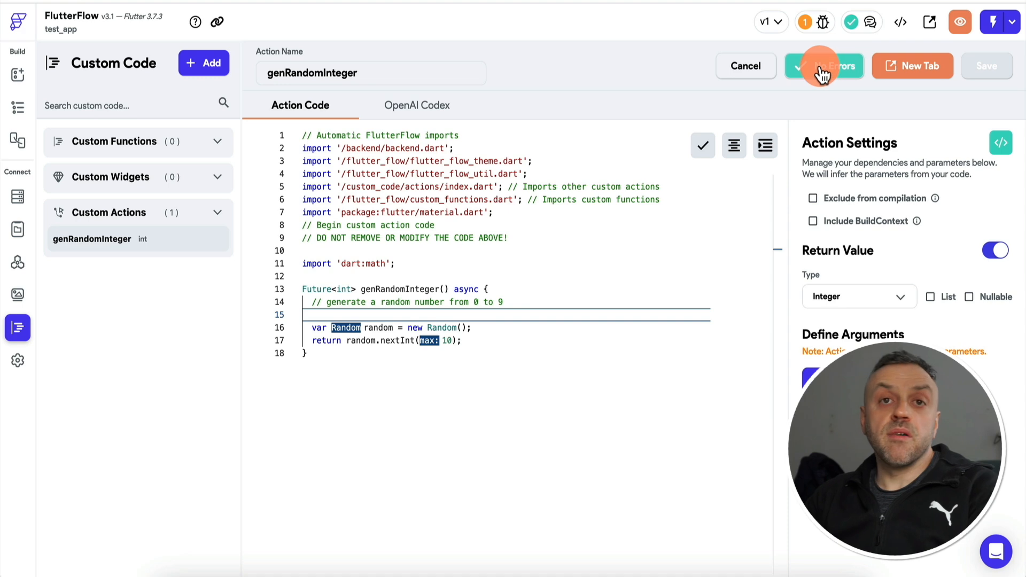
Step: Open the Firestore Rules Setup warning from the project issues and deploy the rules for the words collection
click(19, 75)
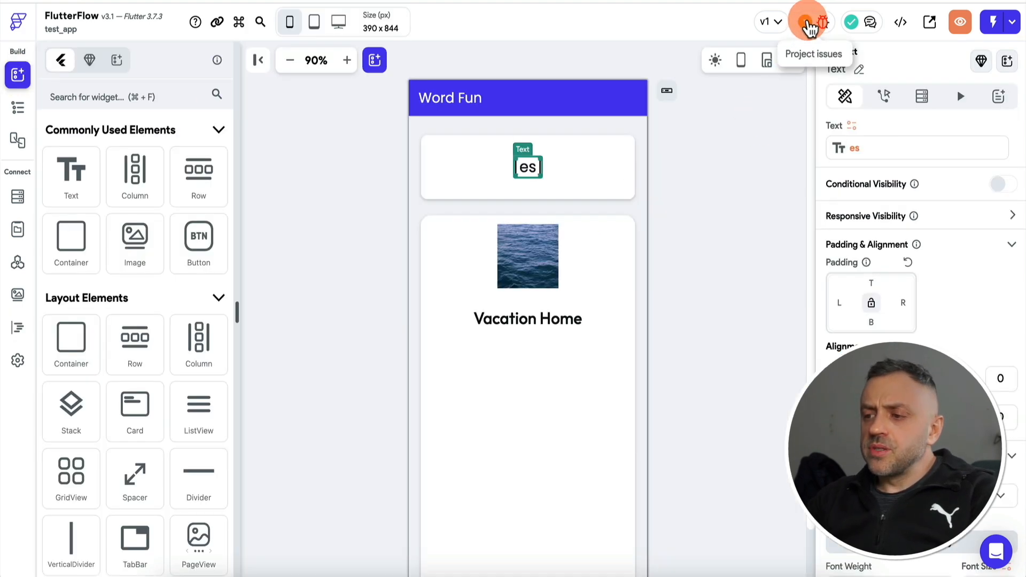
click(808, 26)
click(689, 90)
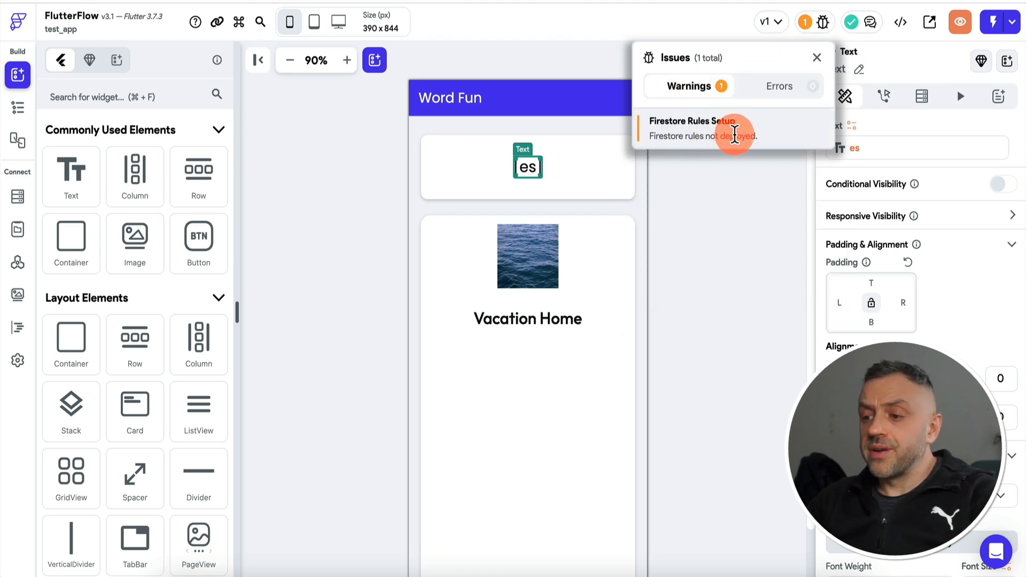
click(735, 133)
scroll(709, 255, down, 3)
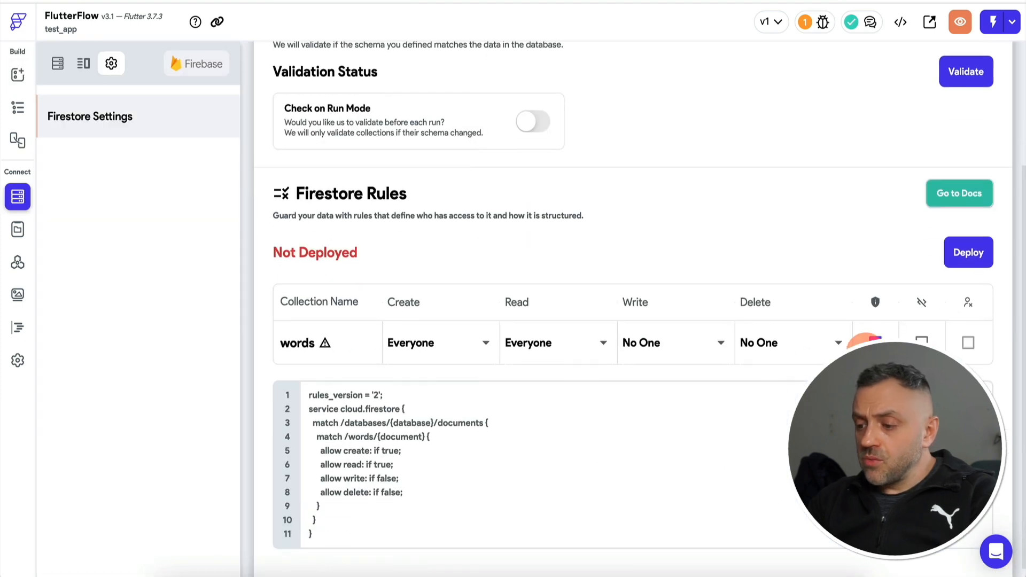
click(875, 340)
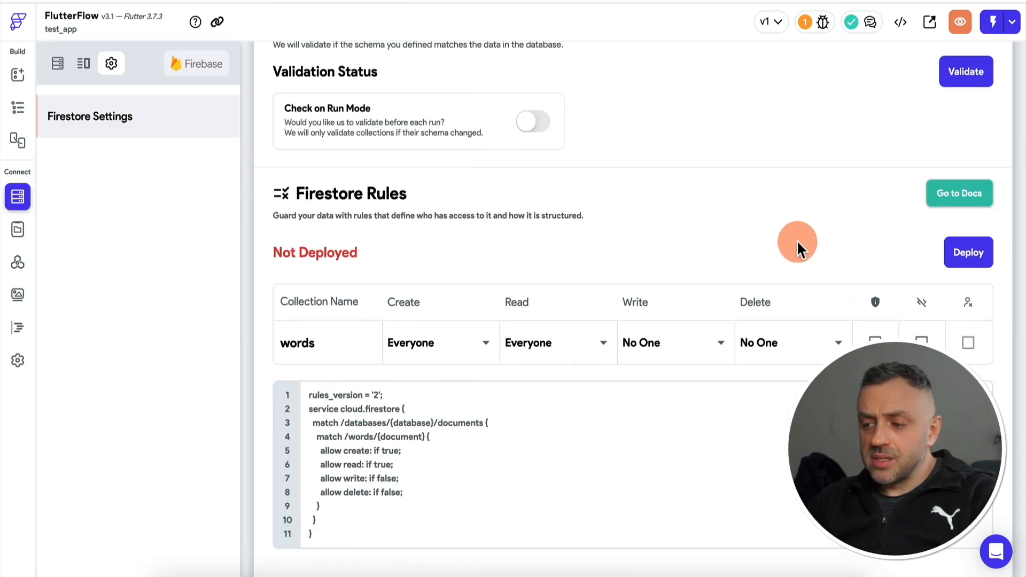
click(970, 255)
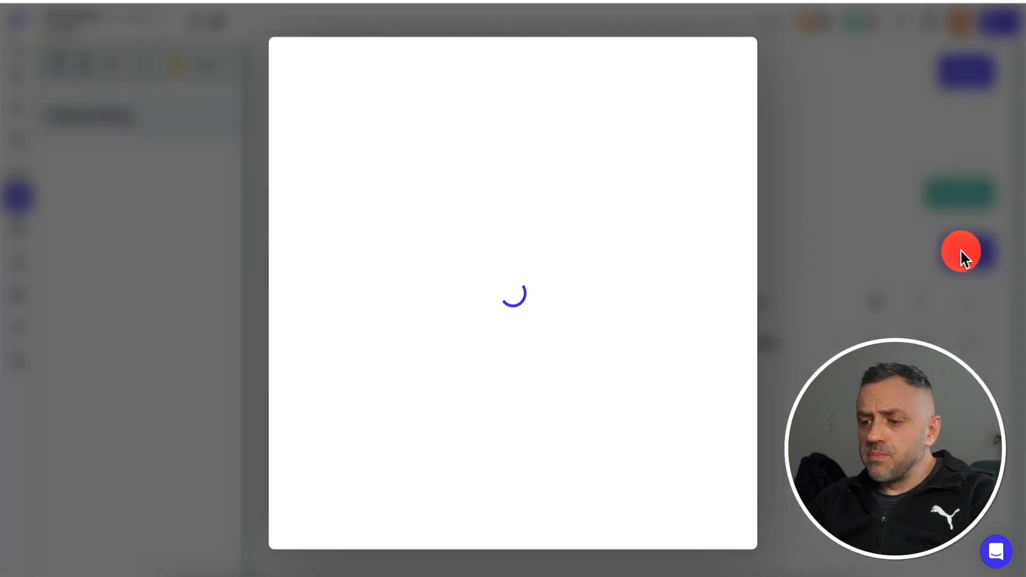
click(698, 508)
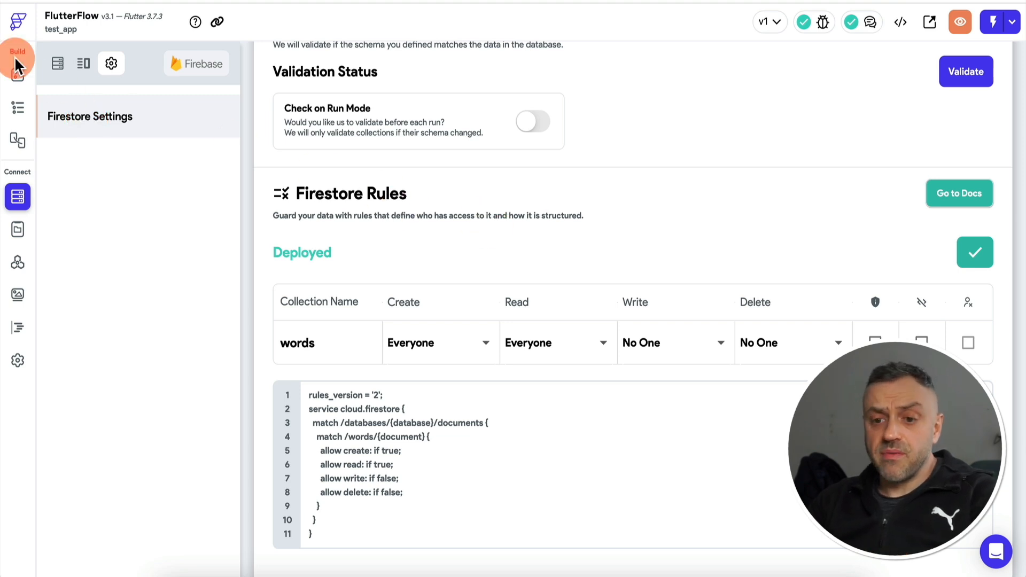
Step: Run the app in Test Mode and reload it to check the random word on the Word Fun page
click(18, 77)
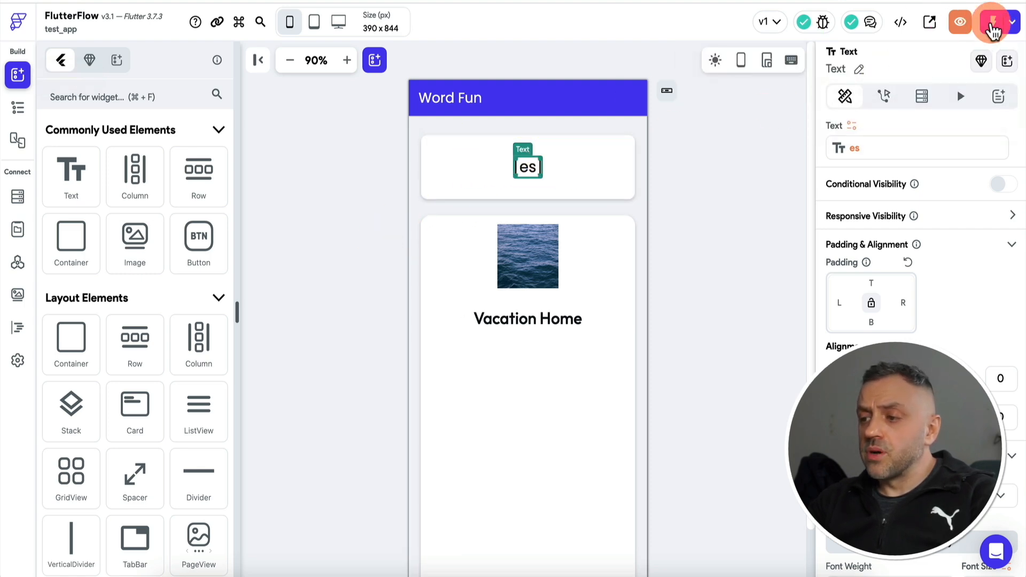
click(991, 28)
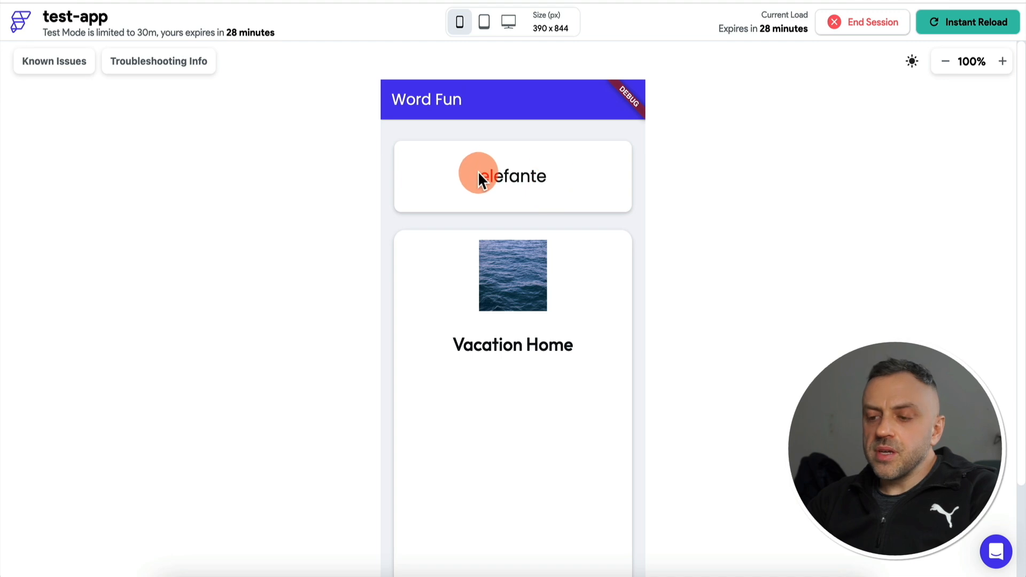
click(940, 32)
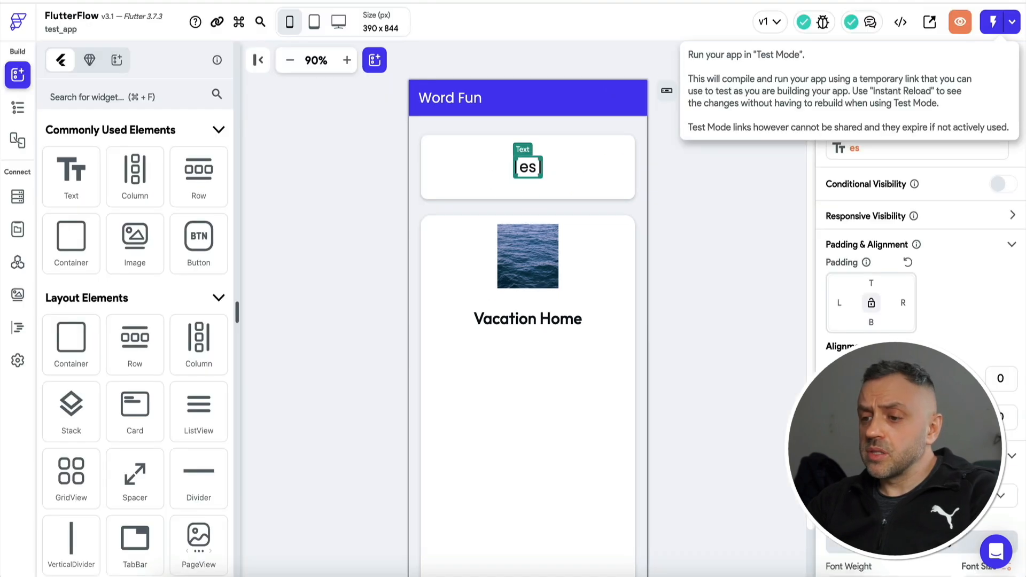
click(710, 239)
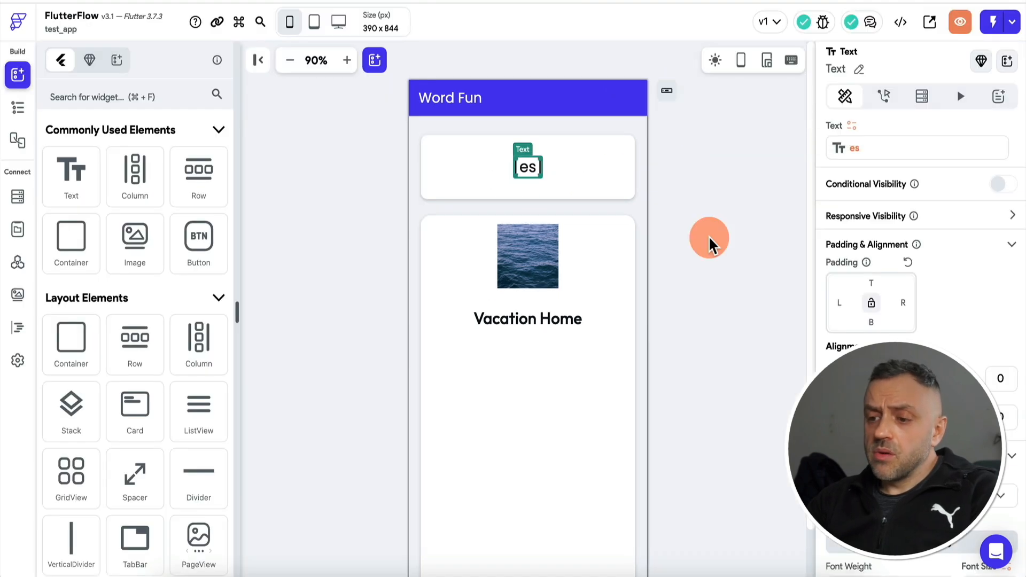
click(490, 237)
click(641, 276)
click(505, 275)
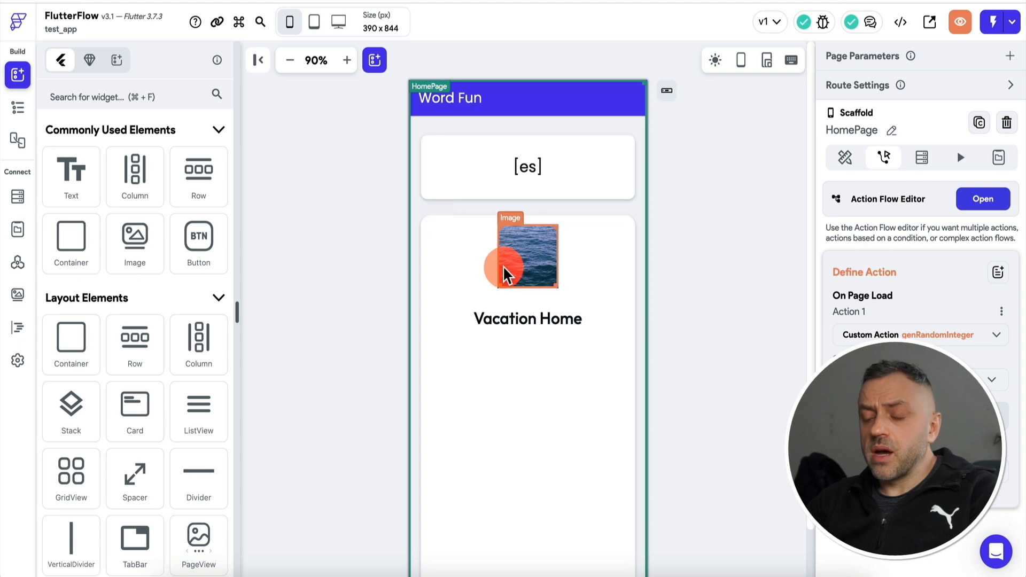
click(528, 259)
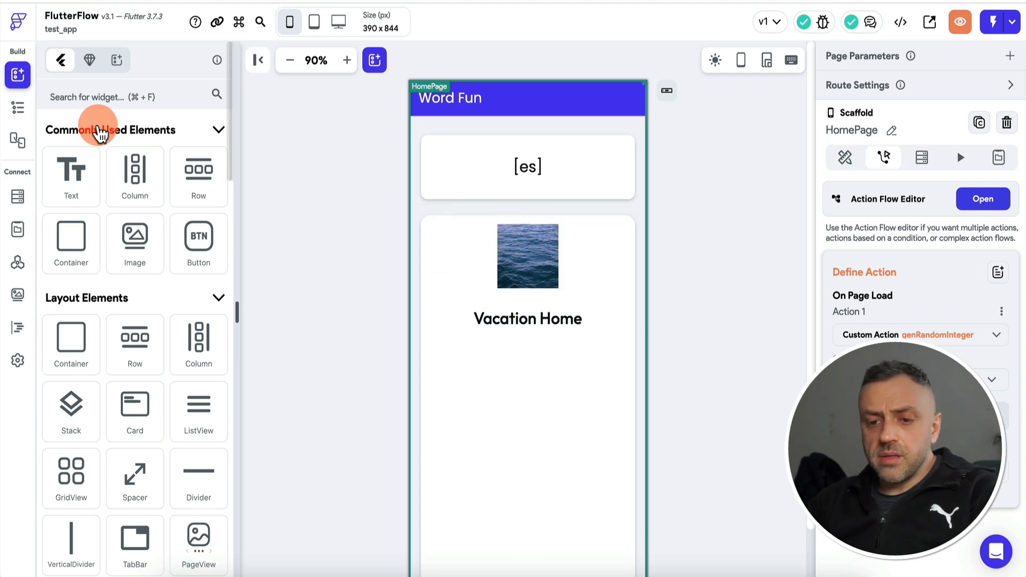
Step: Set the SwipeableStack to generate its children from the words Documents variable
click(14, 110)
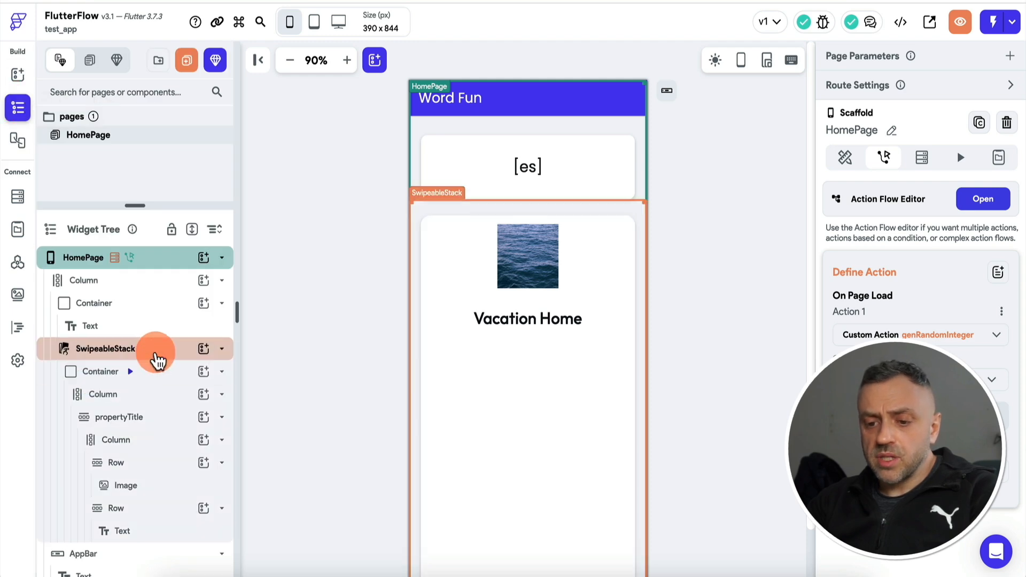
click(158, 361)
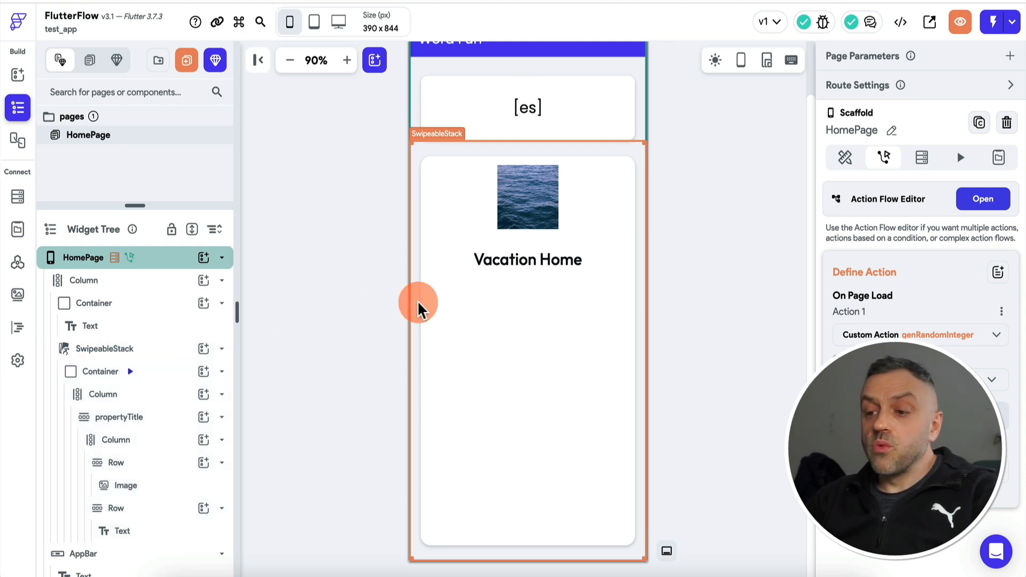
click(154, 350)
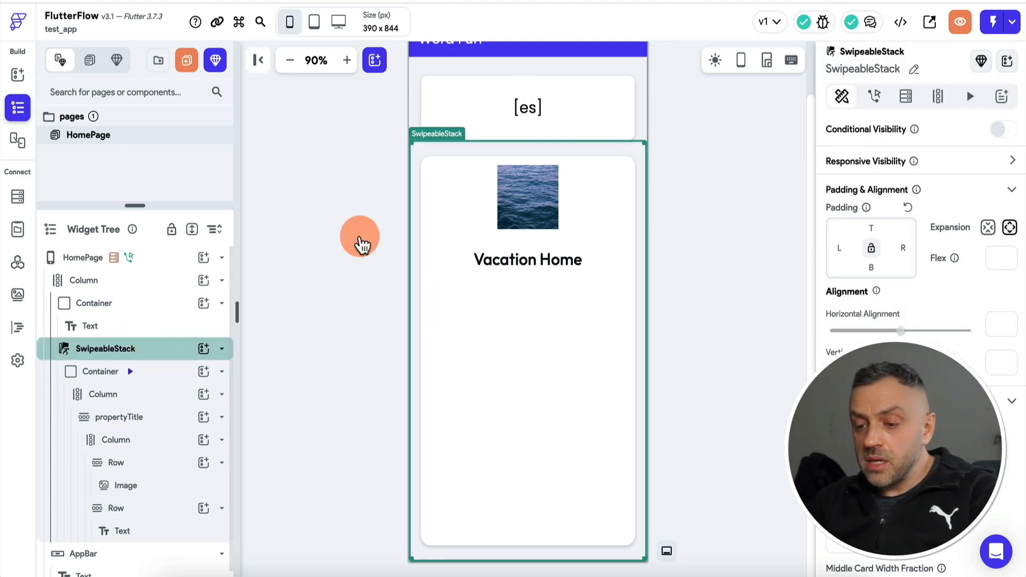
click(908, 98)
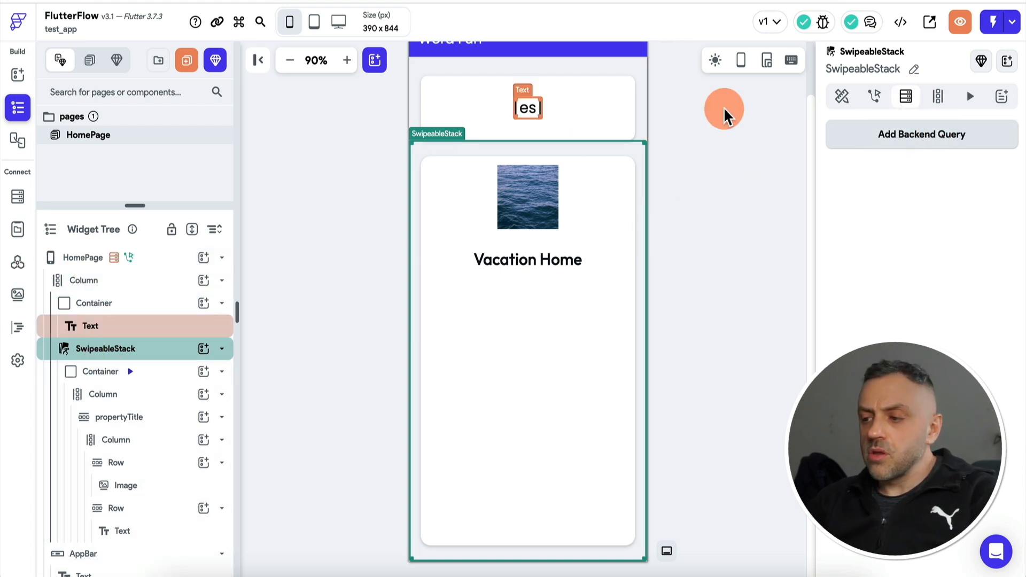
click(937, 99)
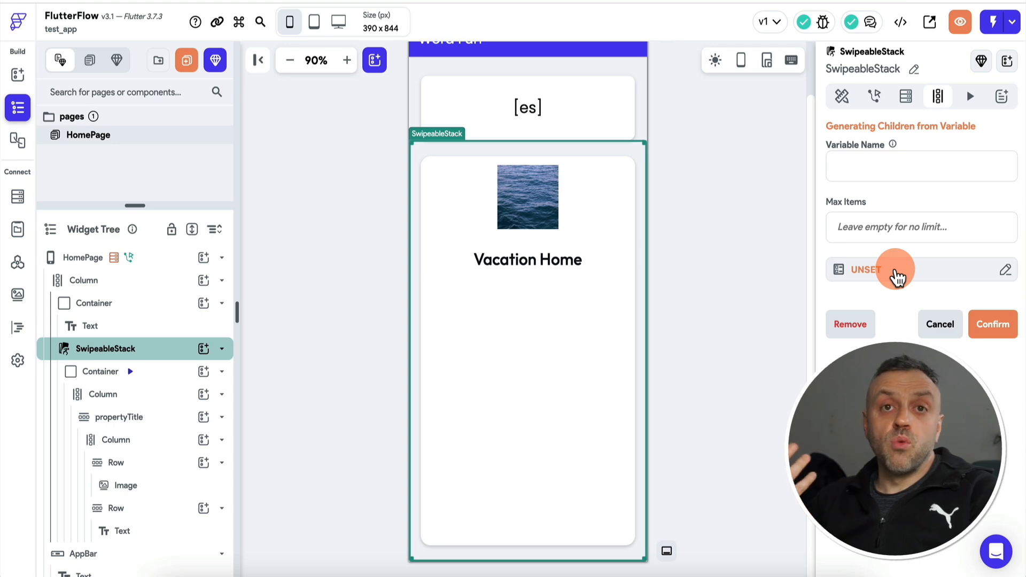
click(893, 275)
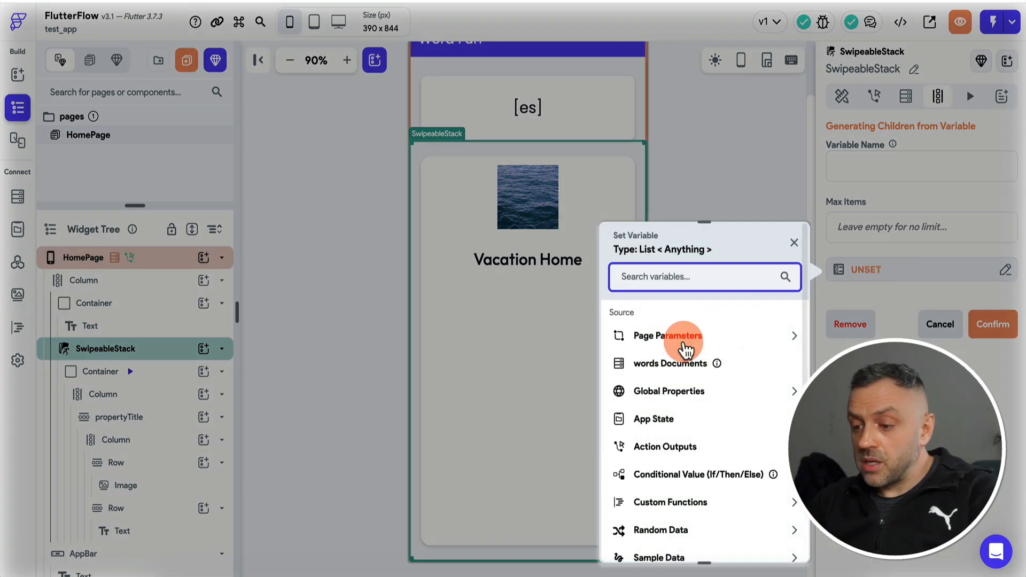
click(678, 366)
click(774, 540)
Step: Name the SwipeableStack's generated children variable items and confirm the dynamic children
click(898, 165)
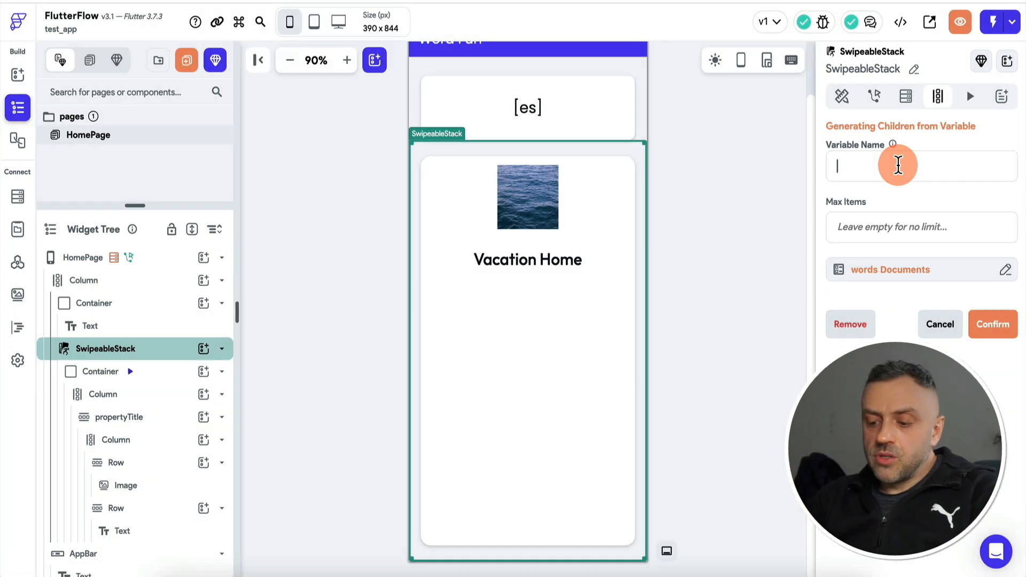
text(items)
click(993, 326)
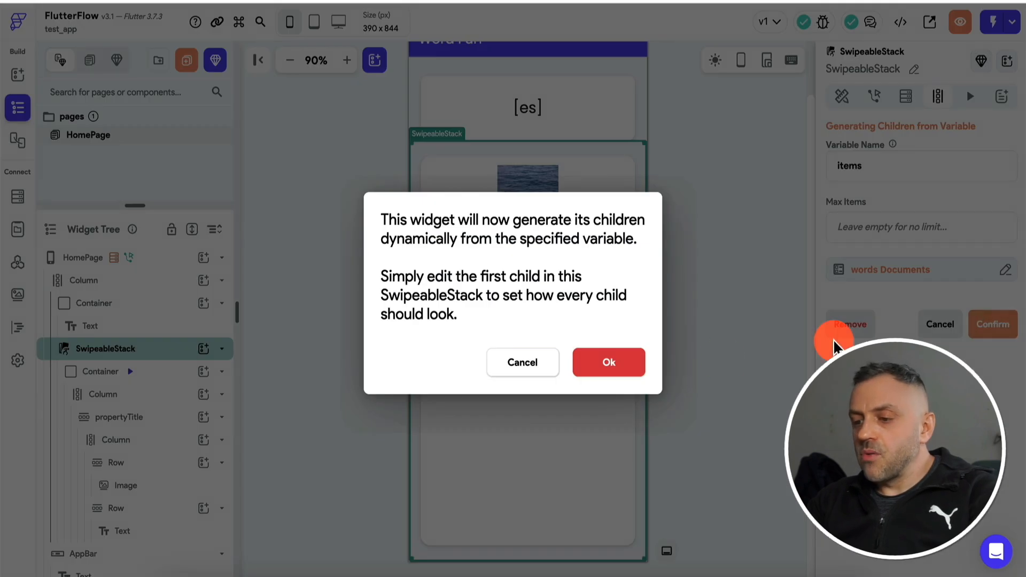
click(610, 363)
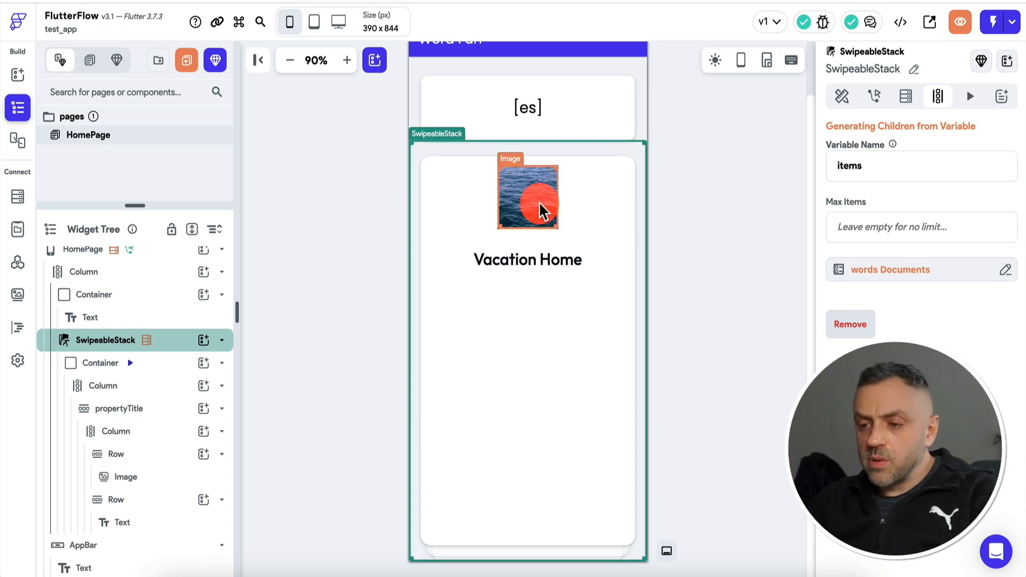
Step: Delete the ocean image from the card in the SwipeableStack
click(520, 203)
key(Delete)
click(549, 175)
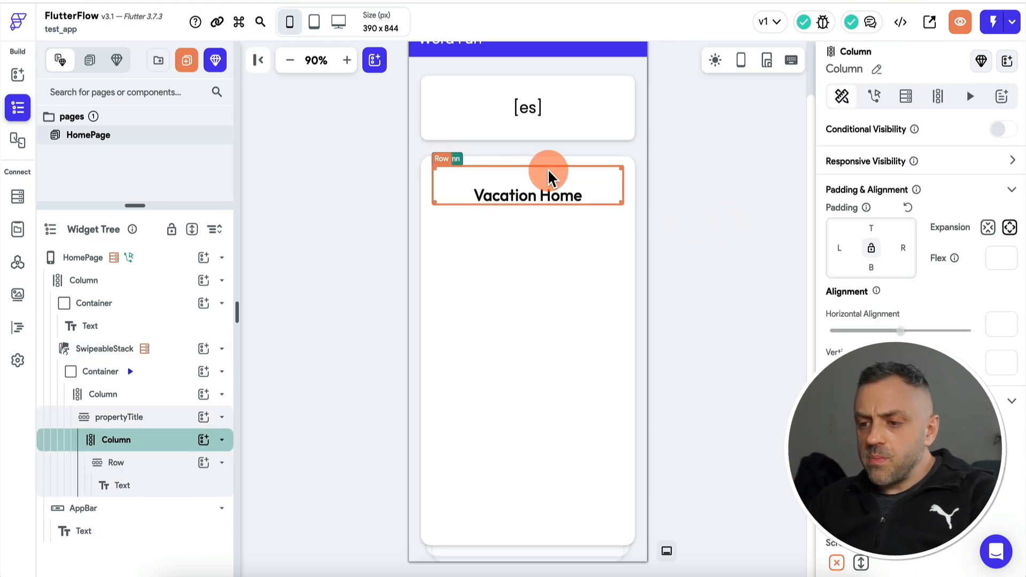
Step: Bind the card's Vacation Home text to the en field of items Item
click(522, 198)
click(524, 198)
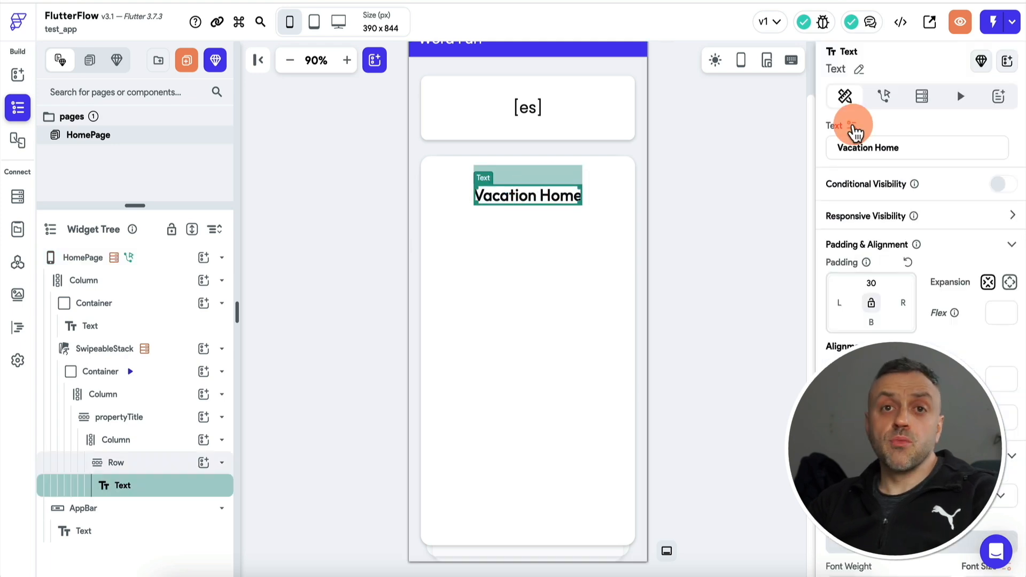
click(853, 127)
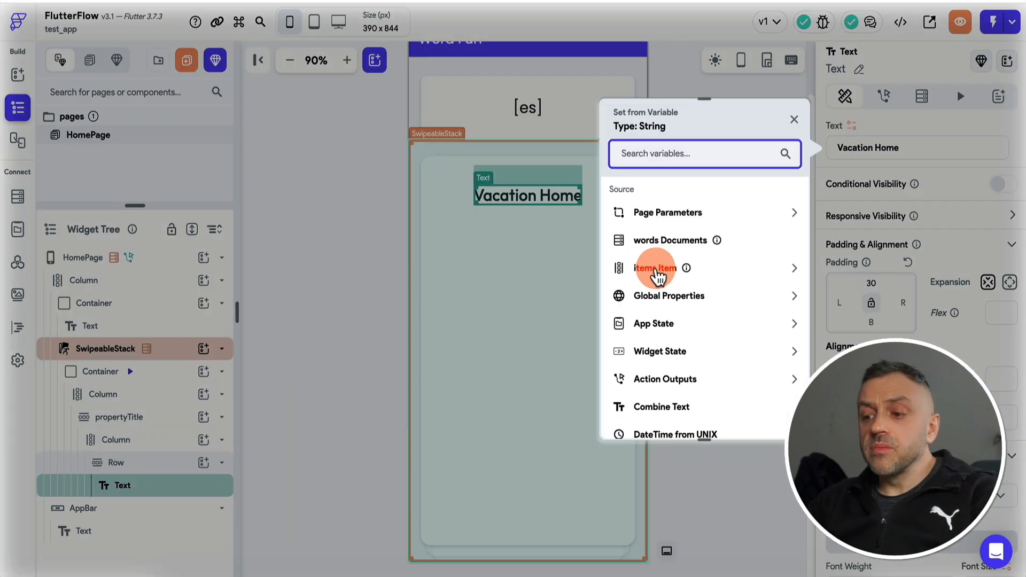
click(659, 270)
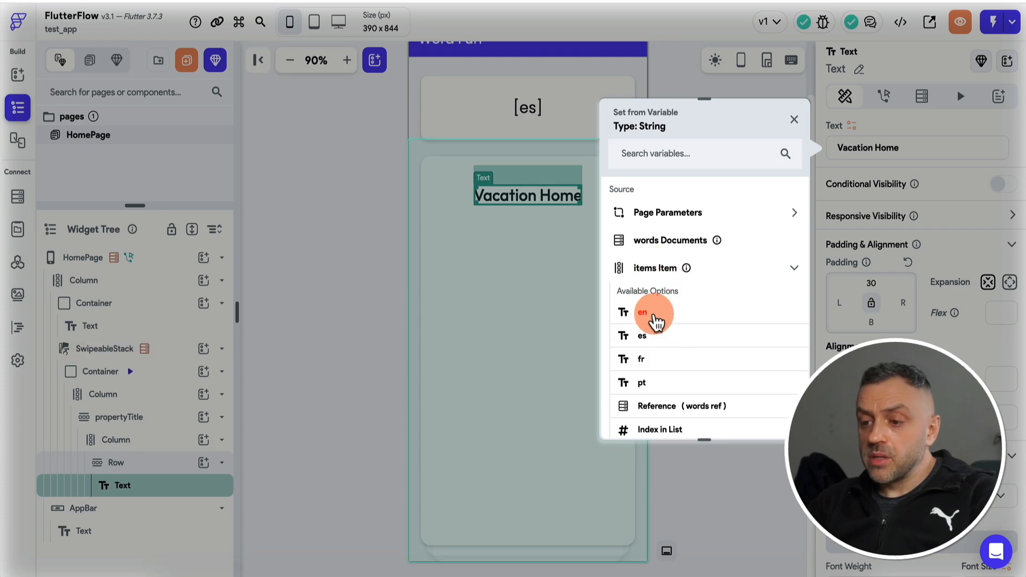
click(660, 318)
click(722, 275)
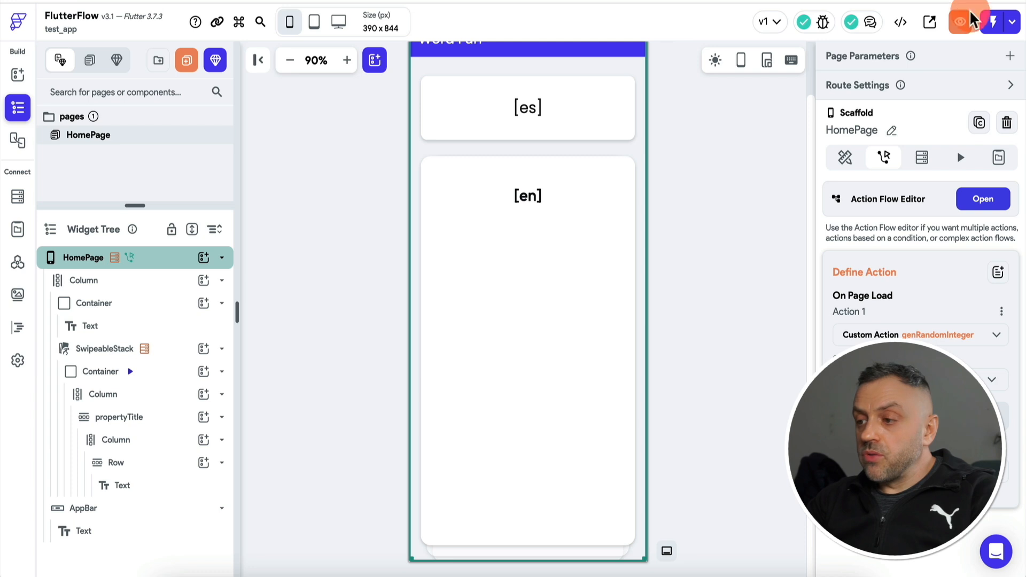
Step: Open the existing Test Mode session and reload it with the latest changes
click(995, 24)
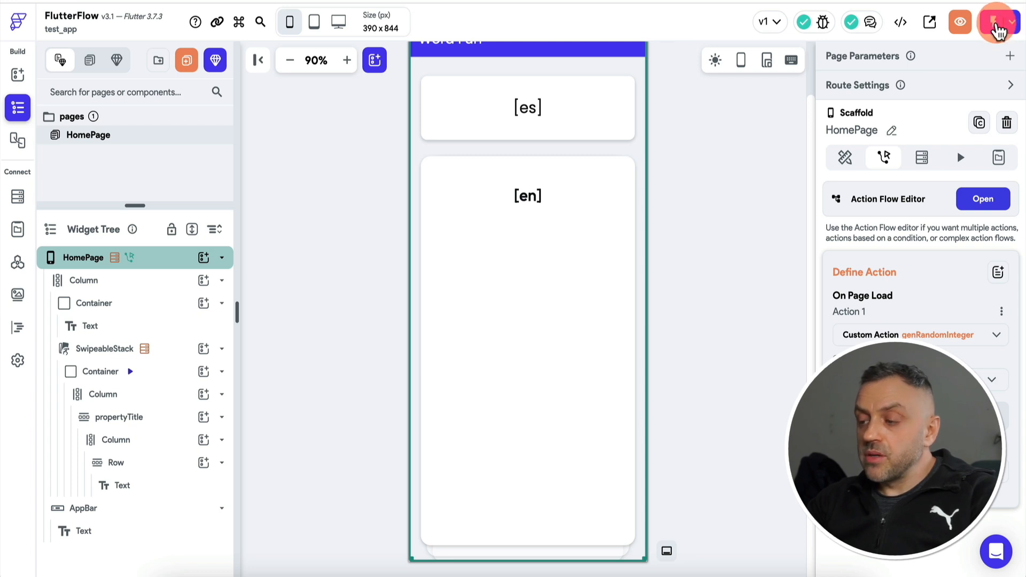
click(572, 545)
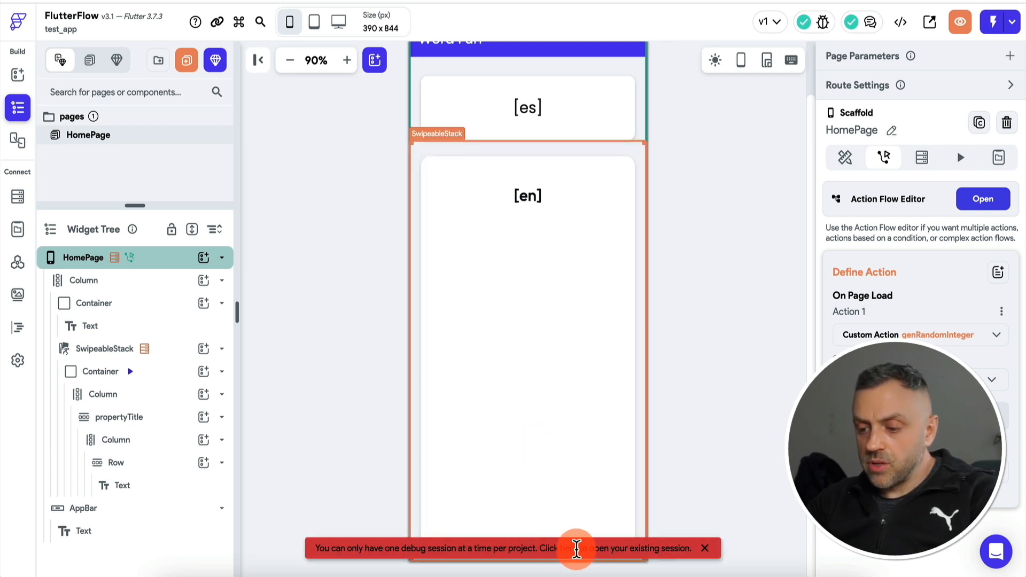
click(954, 24)
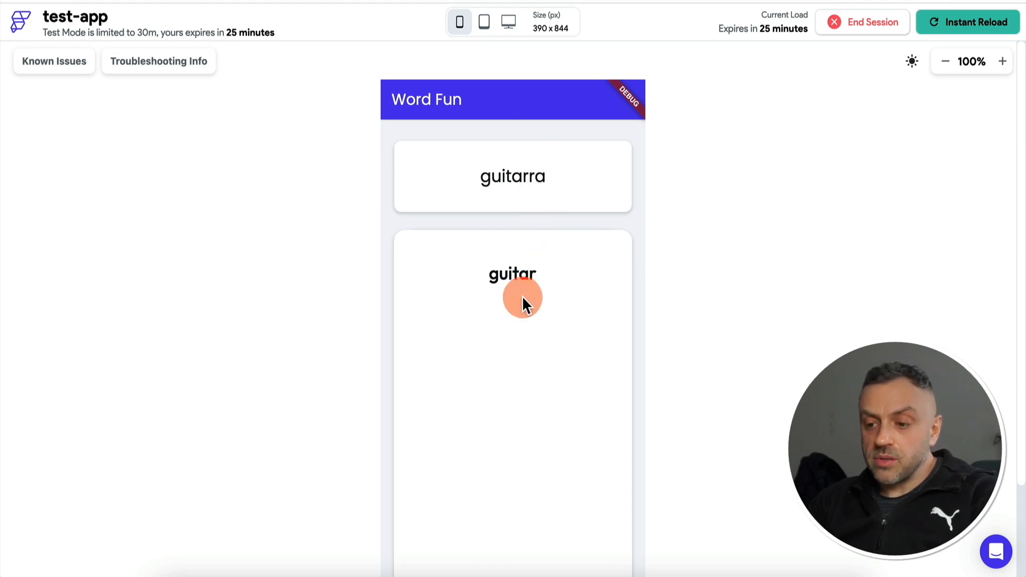
Step: Swipe through the word cards in the running app, reload it, and swipe the cards again
scroll(582, 214, down, 2)
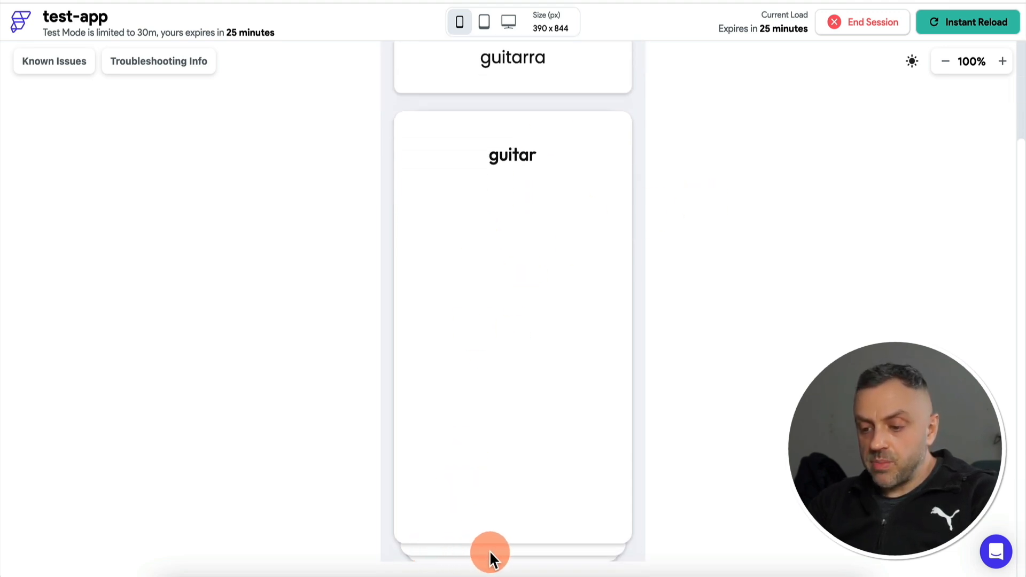
drag(509, 284, 683, 254)
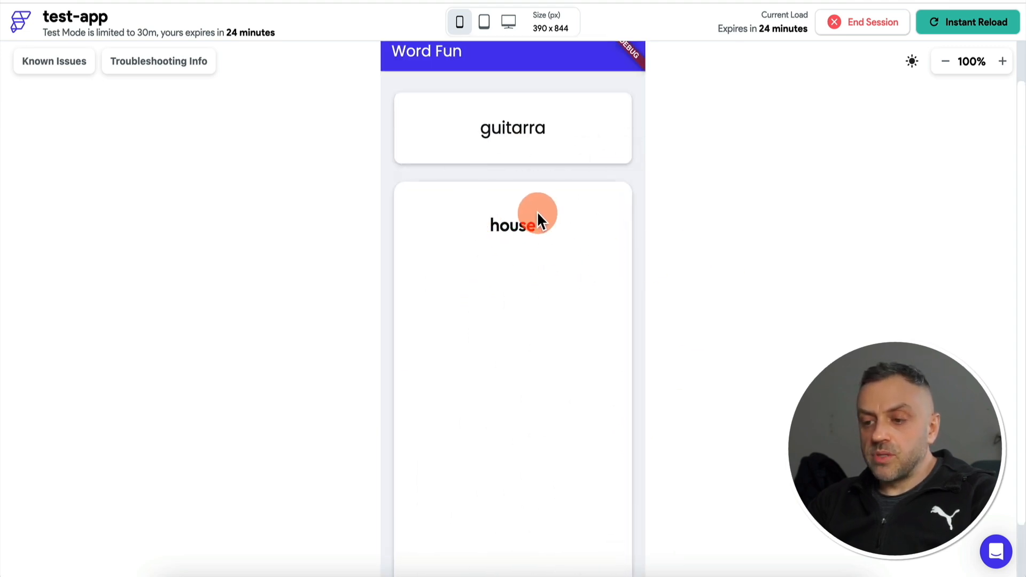
drag(490, 296, 697, 214)
drag(556, 294, 302, 237)
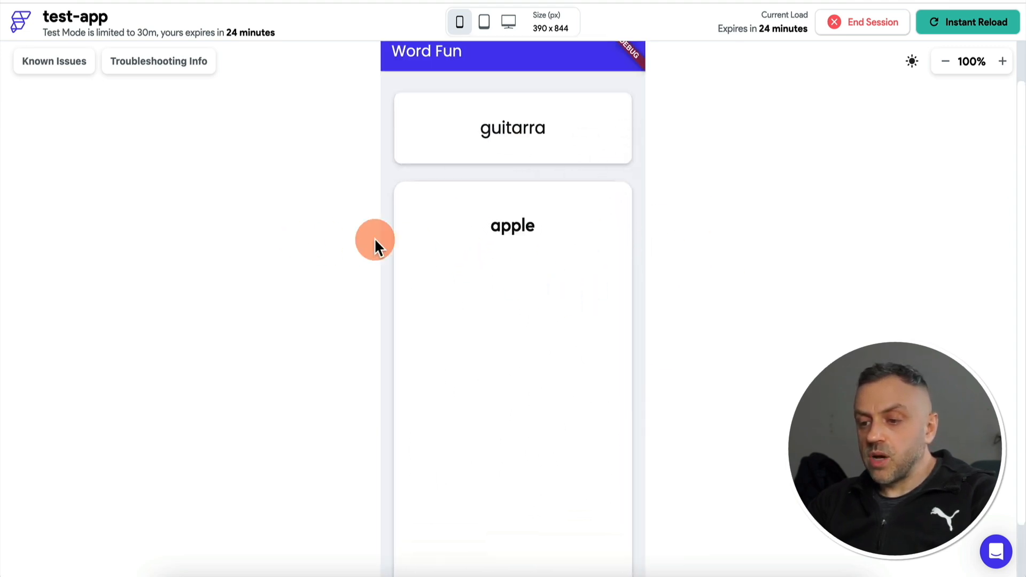
drag(494, 270, 648, 224)
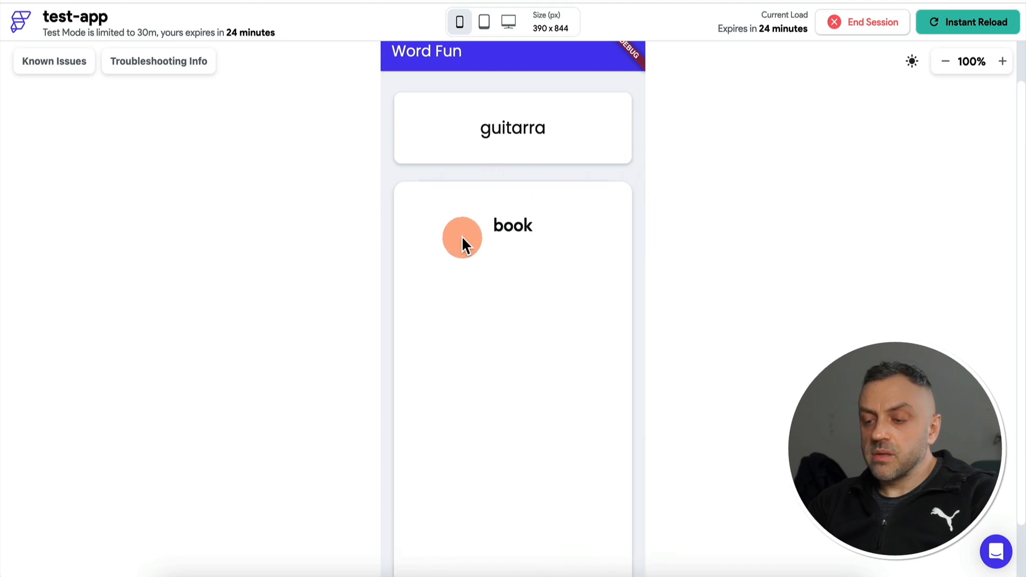
key(super+r)
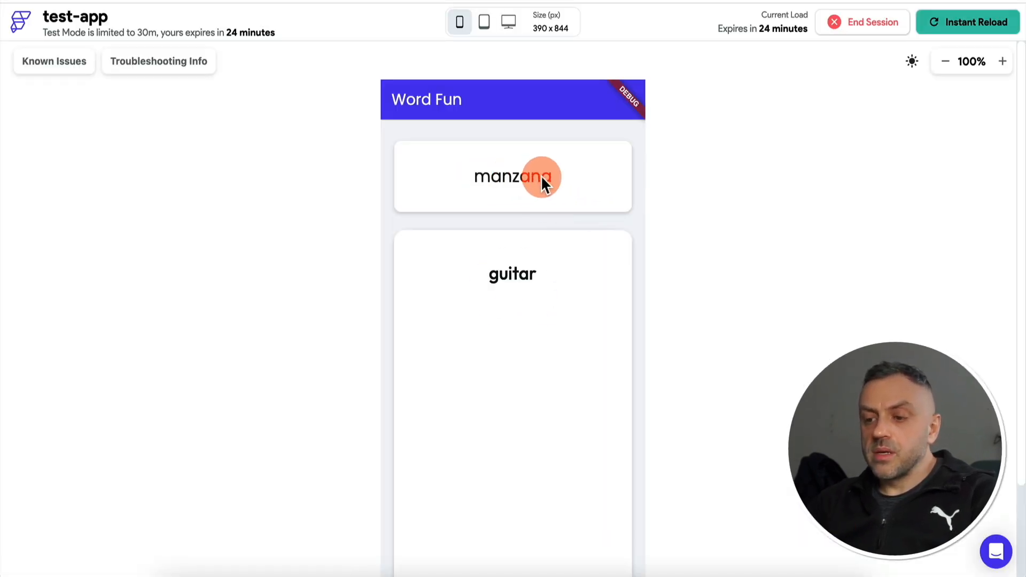
drag(515, 337, 547, 337)
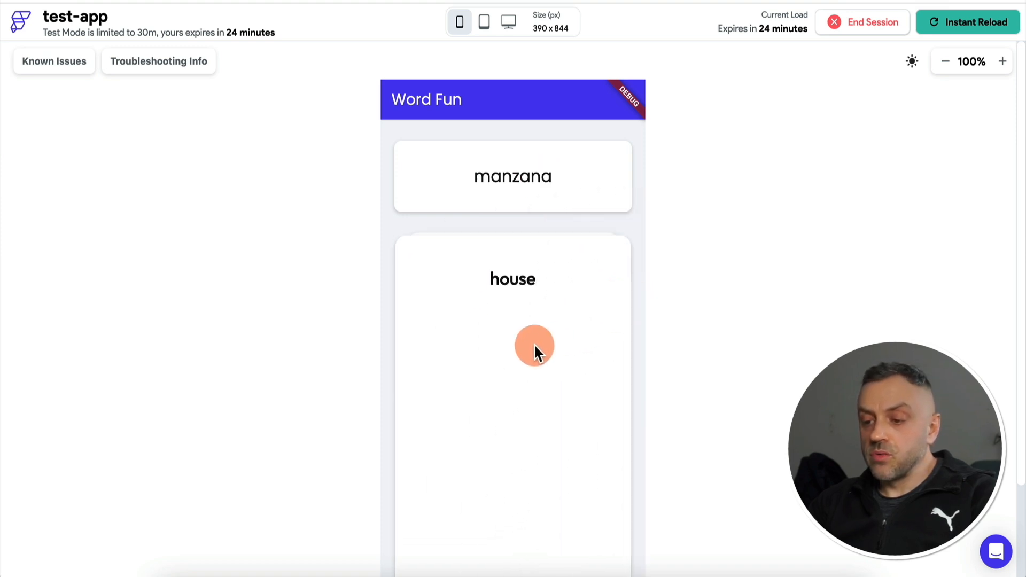
drag(508, 304, 411, 290)
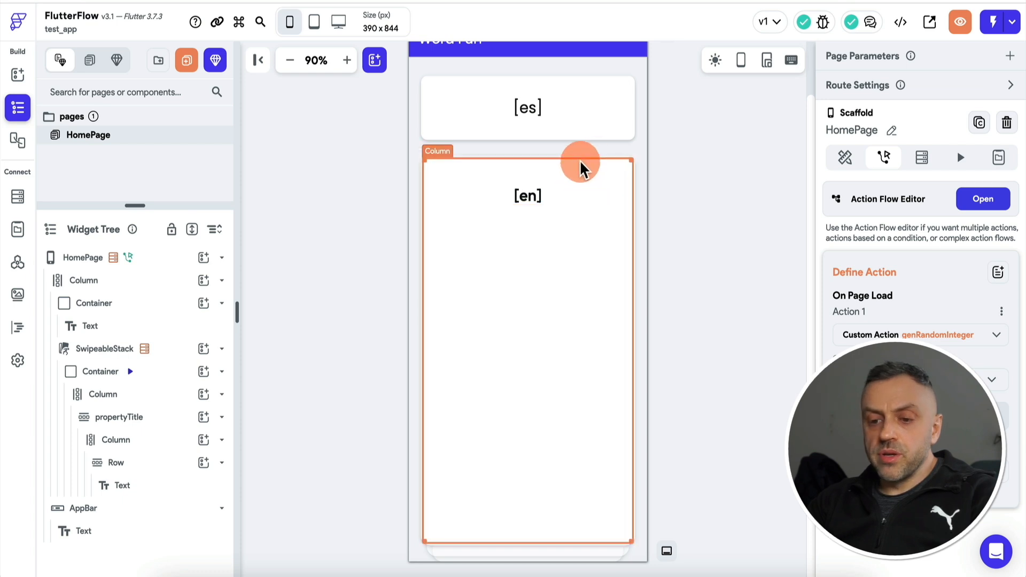
Step: Open the SwipeableStack's Action Flow Editor and add a conditional action to On Right Swipe
click(122, 369)
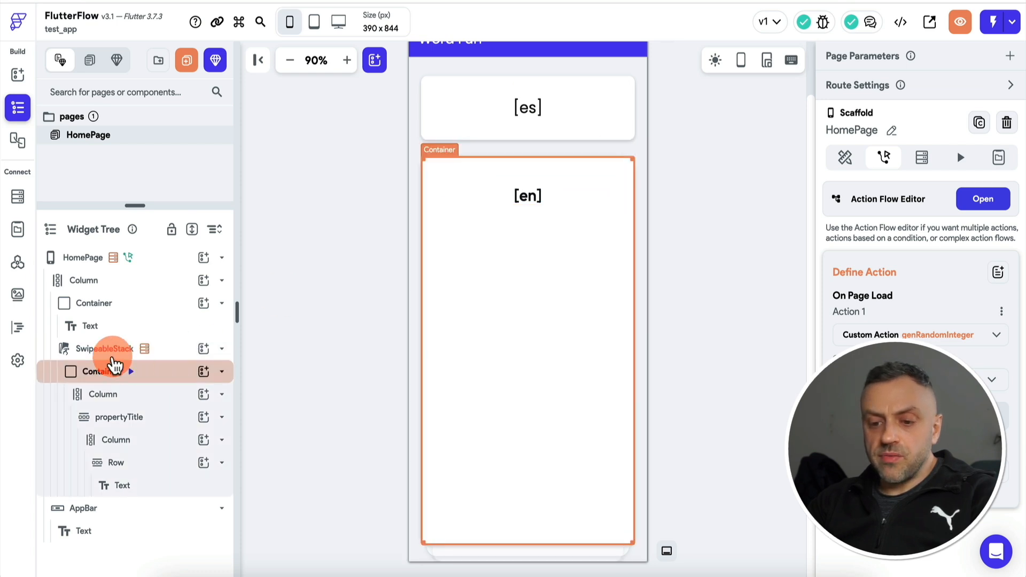
click(105, 353)
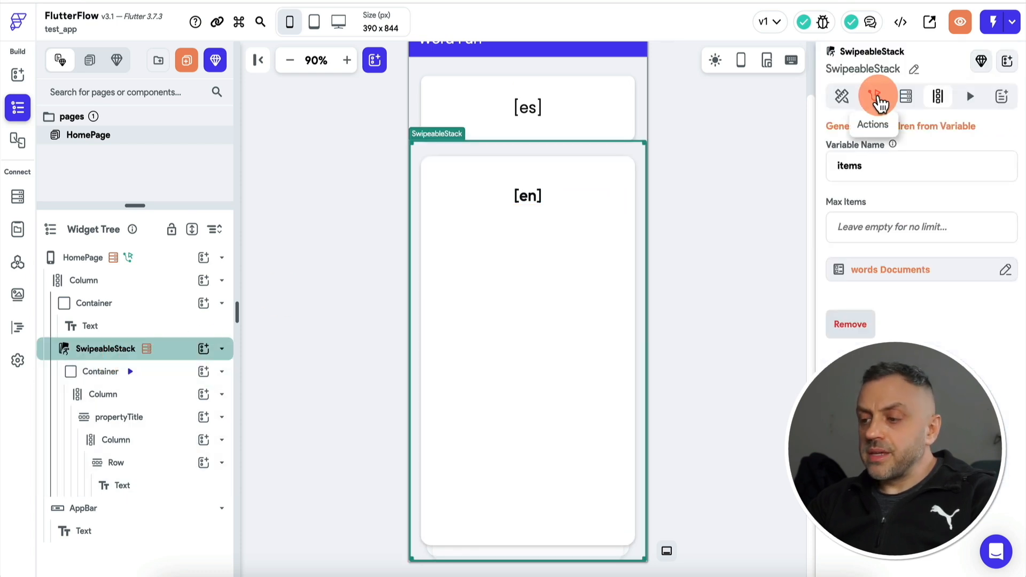
click(877, 100)
click(983, 137)
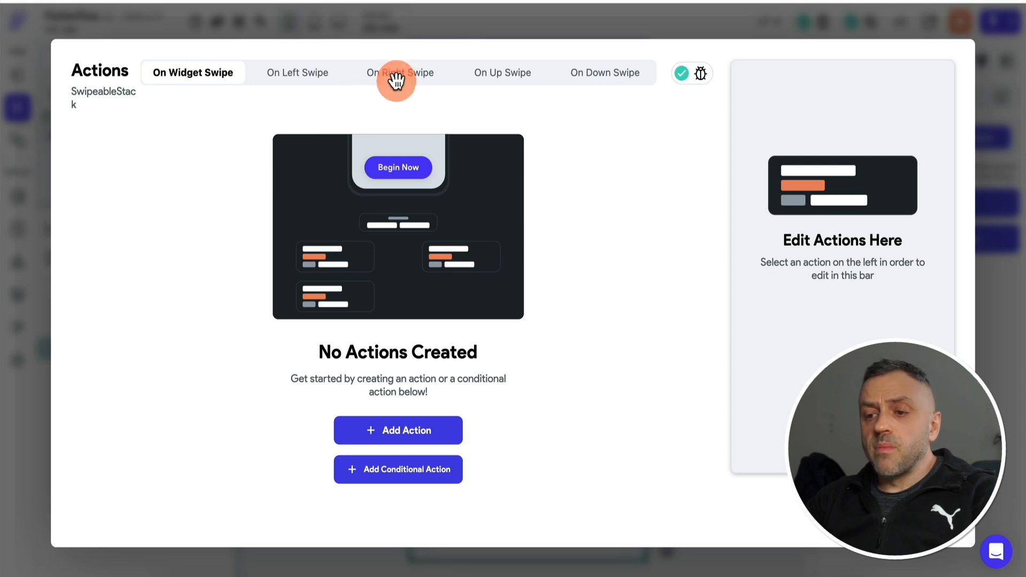
click(414, 75)
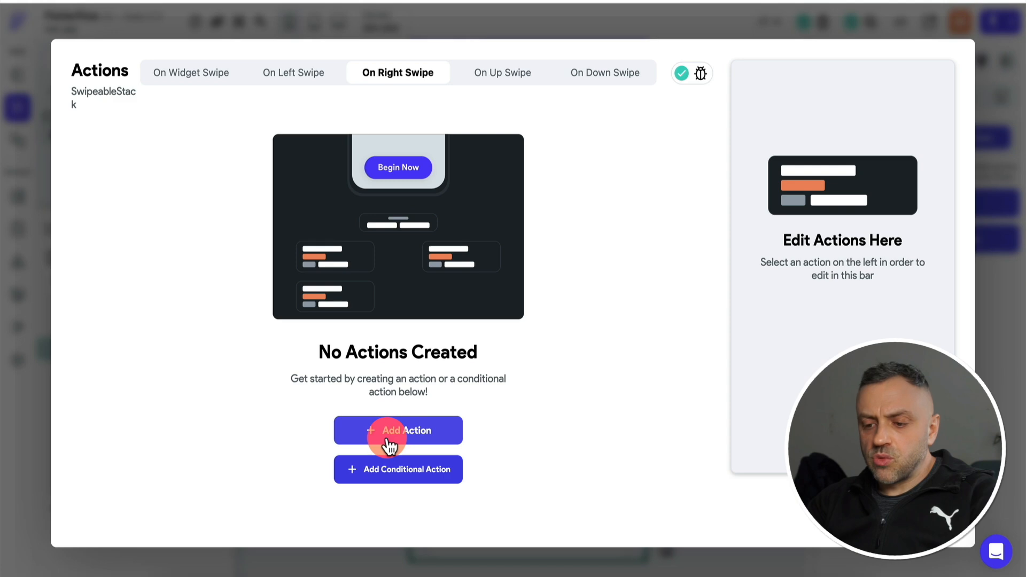
click(407, 474)
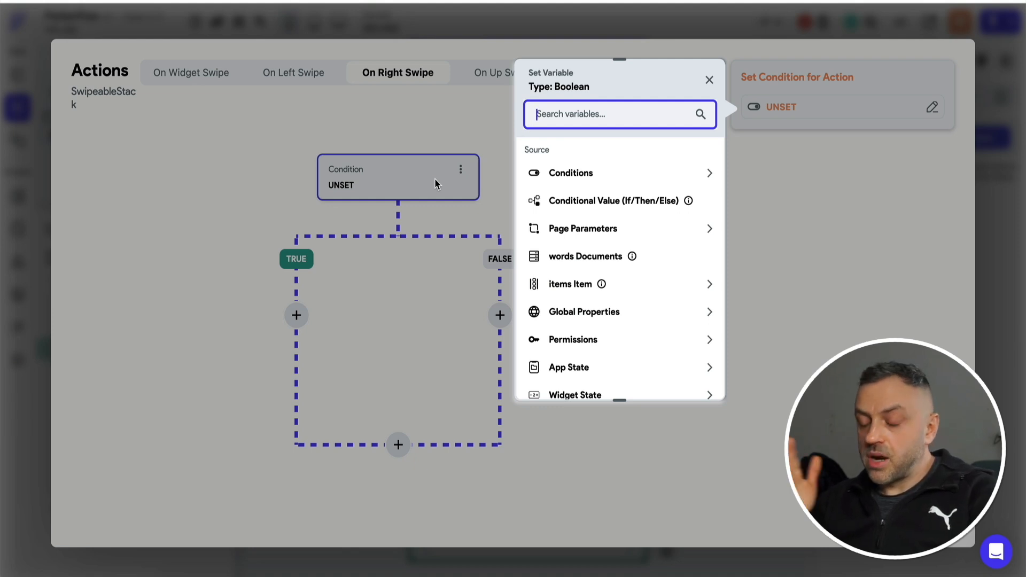
click(389, 177)
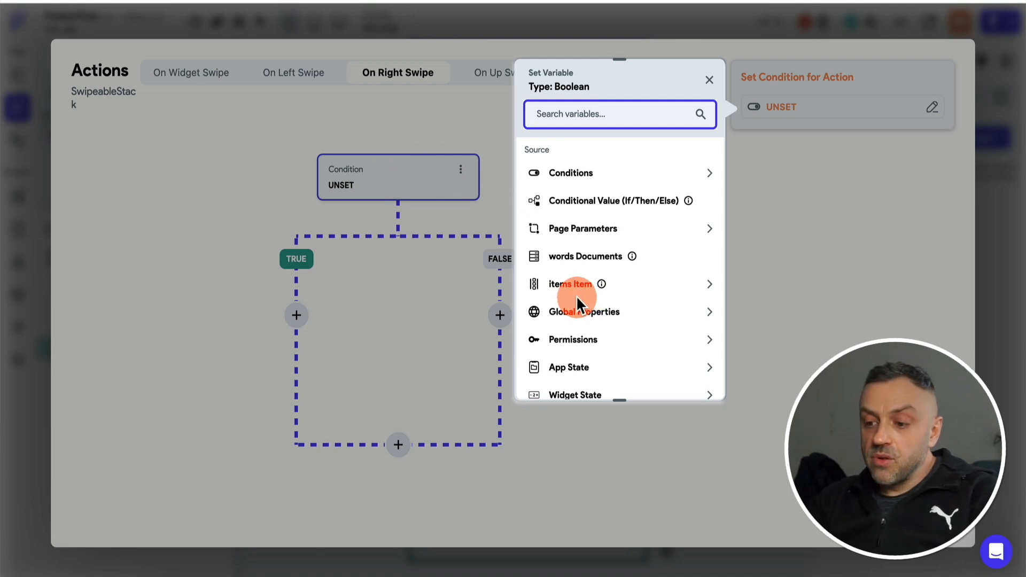
scroll(577, 298, down, 2)
click(587, 374)
scroll(588, 353, down, 4)
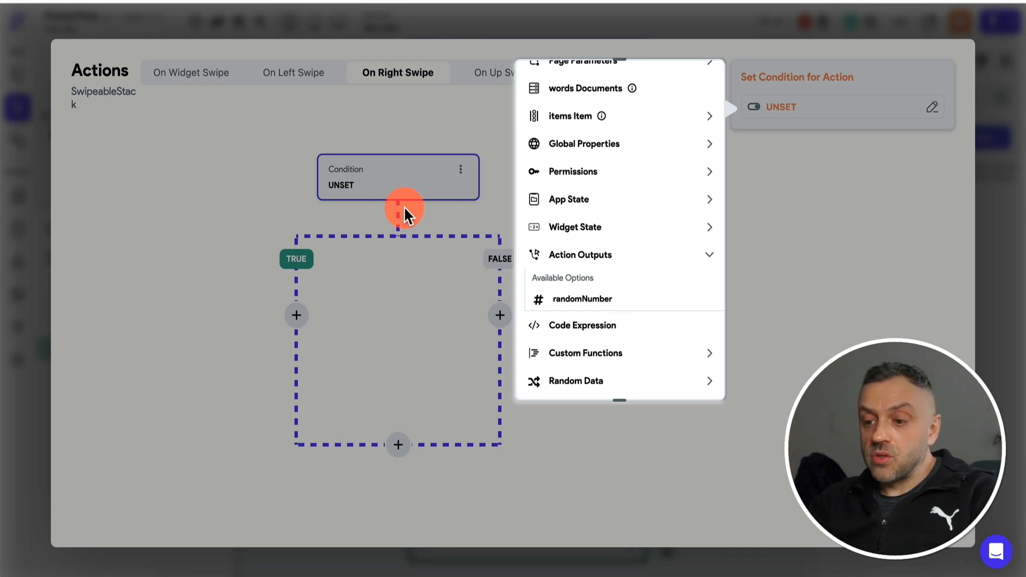
click(383, 176)
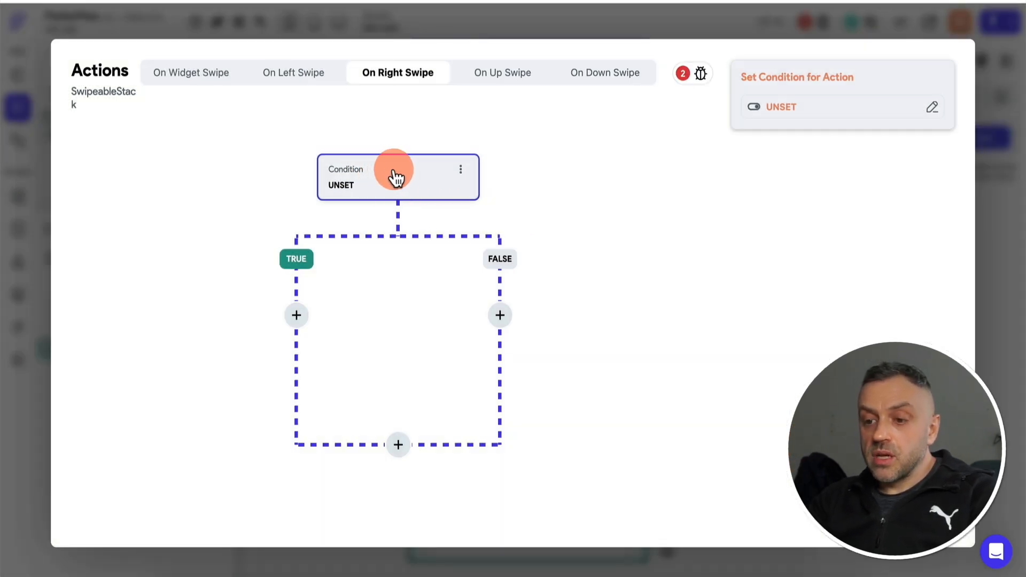
Step: Set the right-swipe action's condition to an Equal To comparison of two values
click(787, 108)
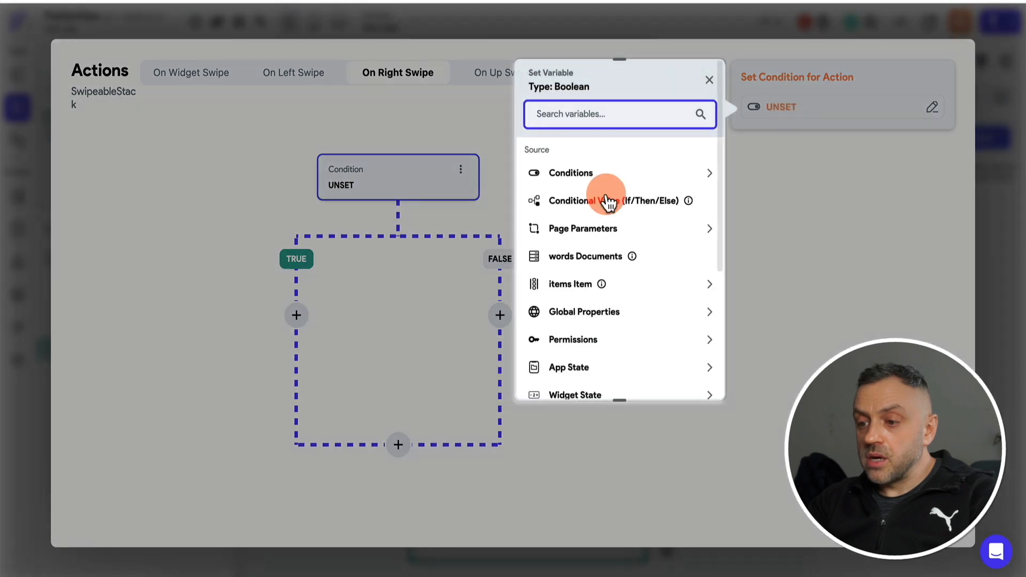
click(594, 172)
click(583, 219)
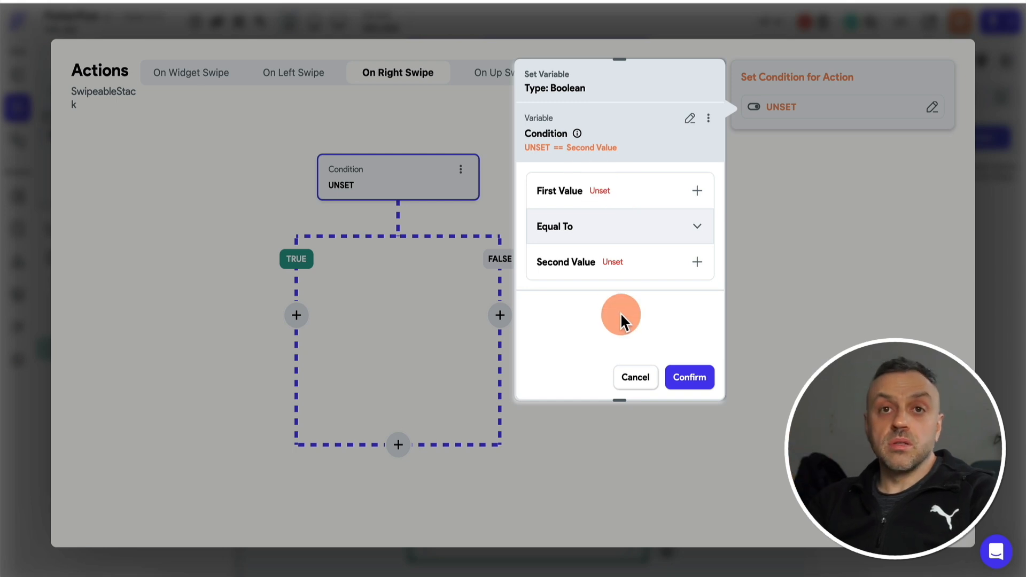
Step: Set the condition's first value to the words Documents item at a specific index, using randomNumber as the index
click(608, 199)
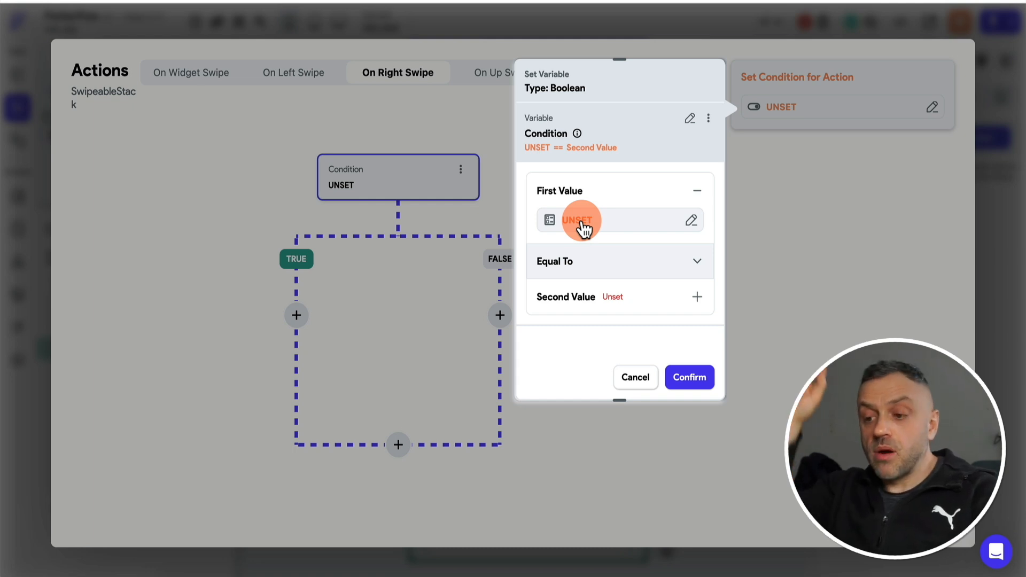
click(584, 227)
scroll(458, 361, down, 2)
click(393, 235)
click(374, 313)
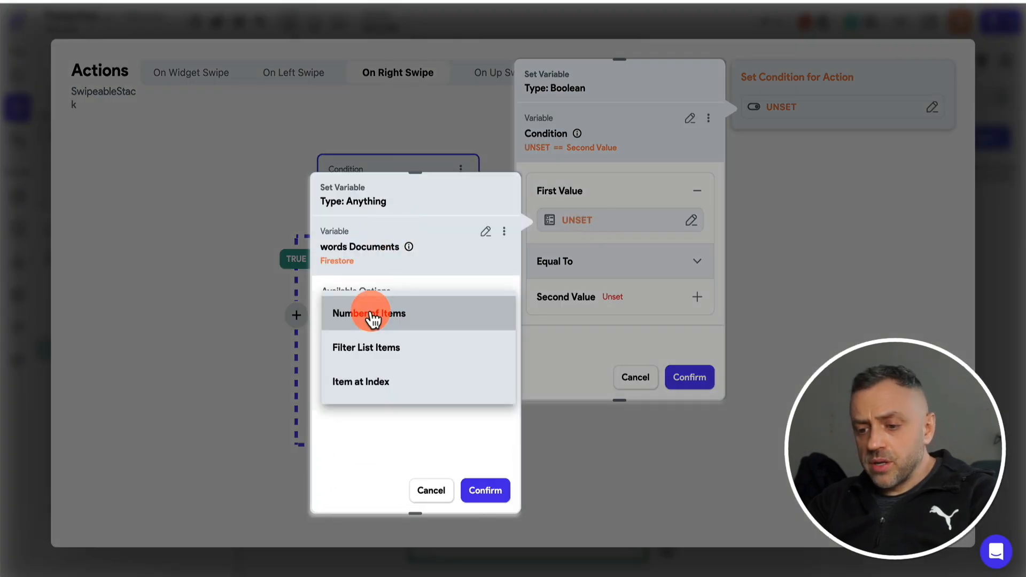
click(374, 387)
click(400, 373)
click(379, 436)
click(359, 441)
scroll(195, 435, down, 2)
click(195, 436)
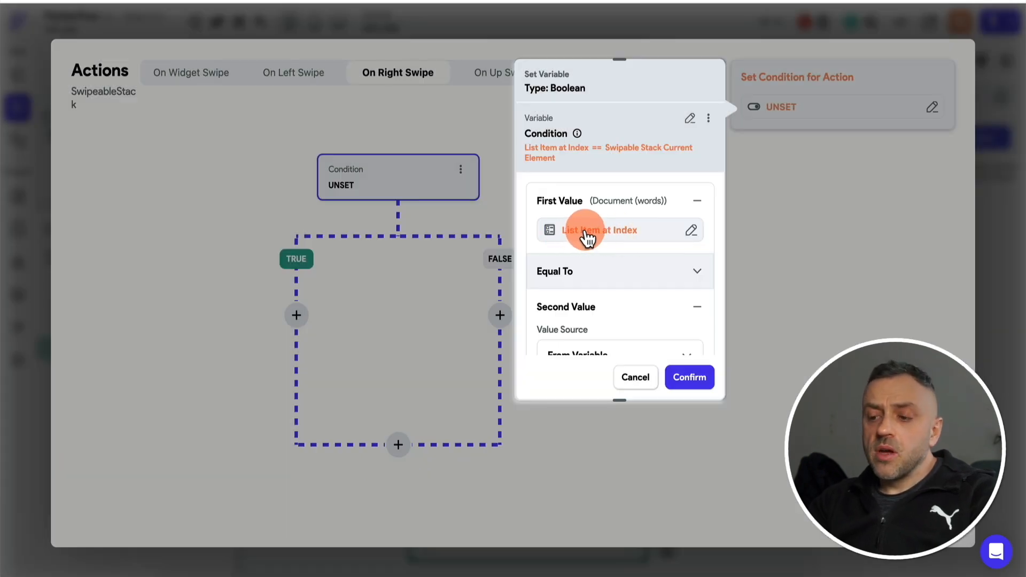
Step: Make the condition's first value return the en property of the words document at the randomNumber index
click(617, 238)
scroll(405, 309, down, 2)
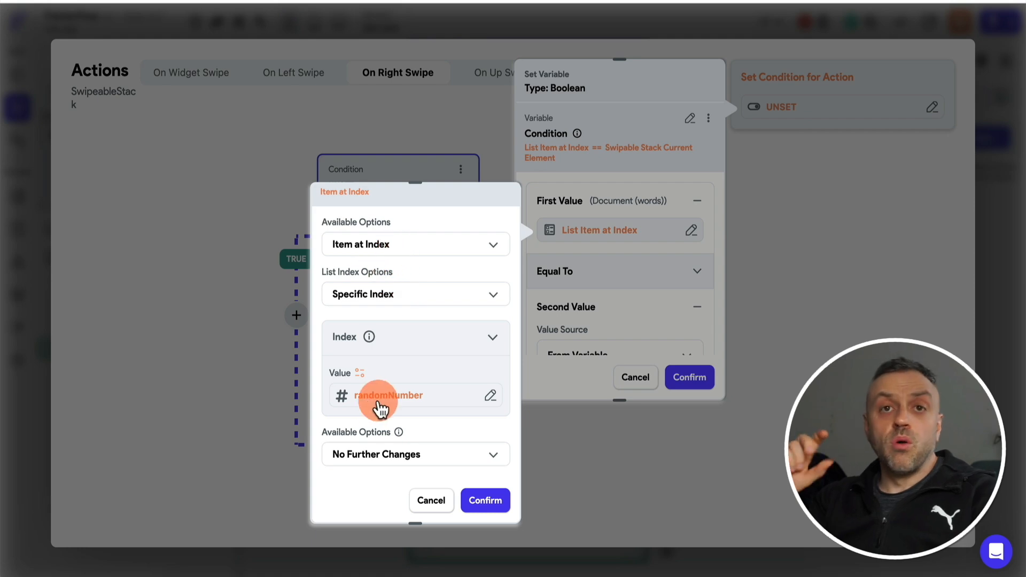
click(389, 458)
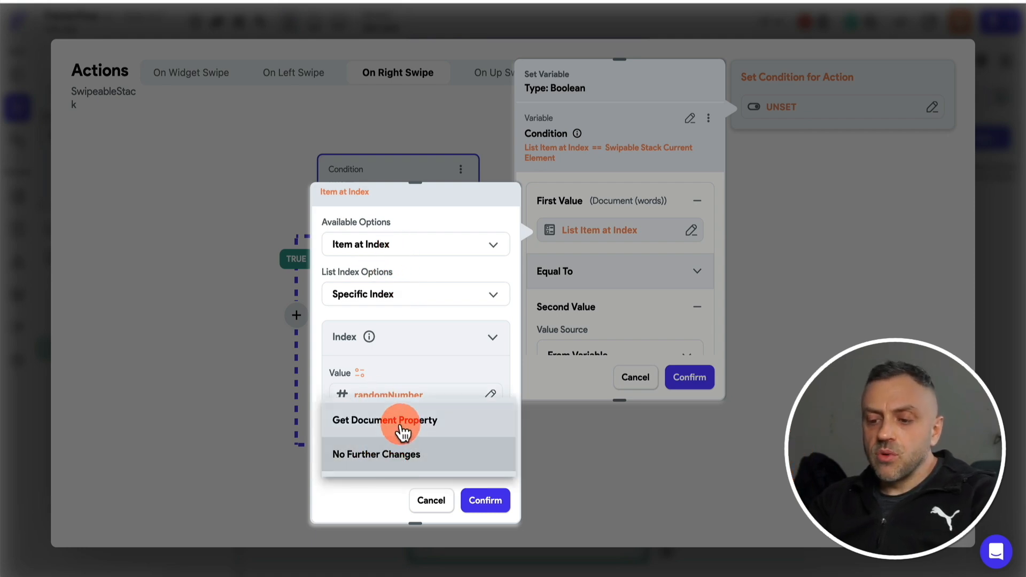
click(399, 422)
scroll(401, 429, down, 1)
click(378, 455)
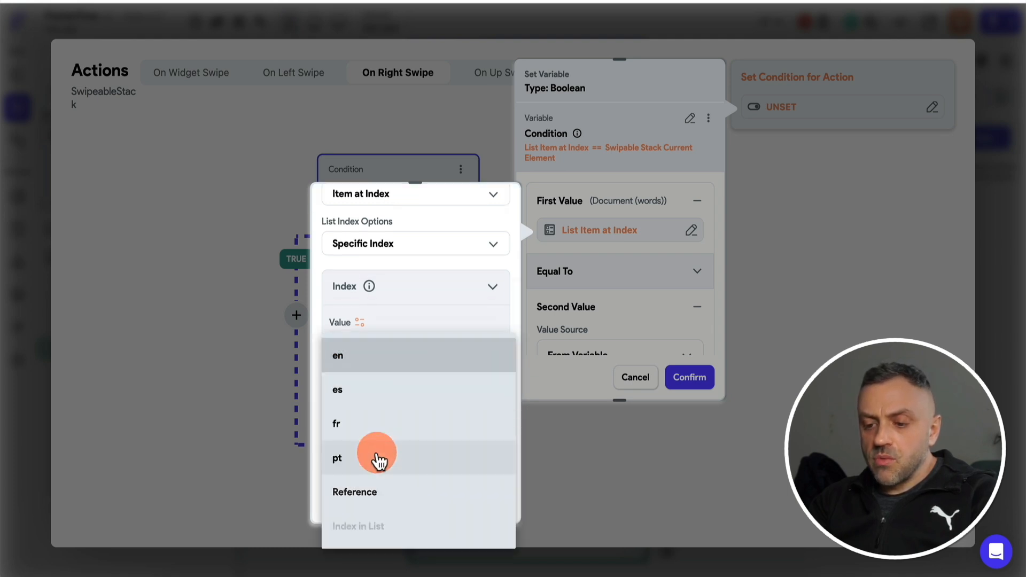
click(367, 355)
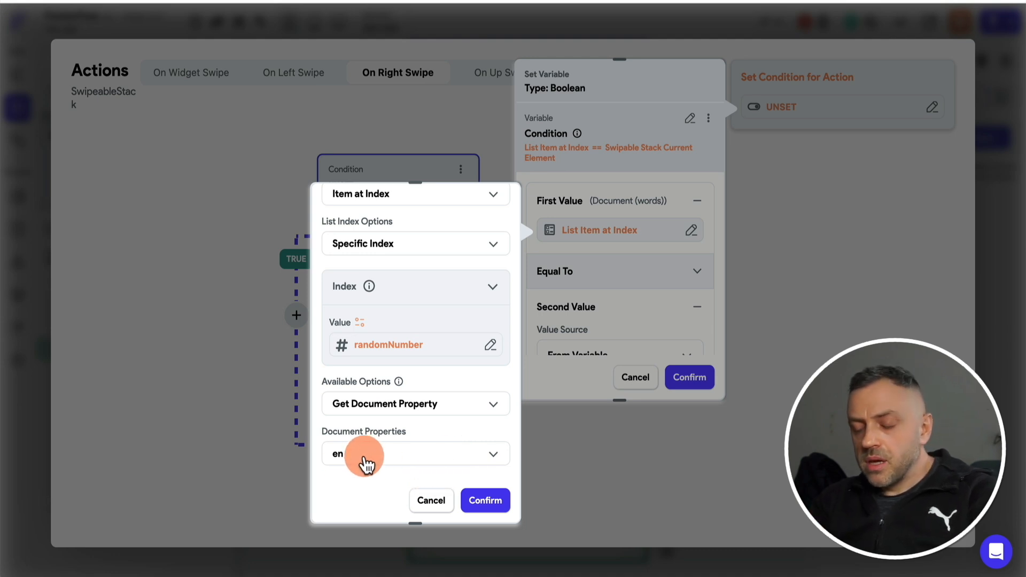
click(476, 501)
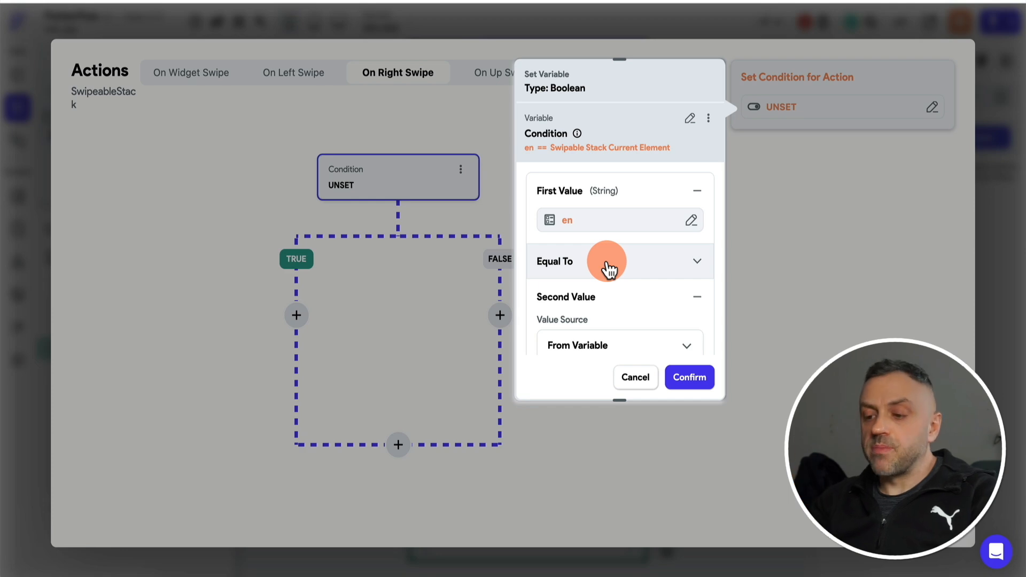
Step: Set the condition's second value to the en property of the Swipable Stack Current Element and confirm the comparison
scroll(608, 267, down, 2)
click(614, 307)
scroll(422, 438, down, 2)
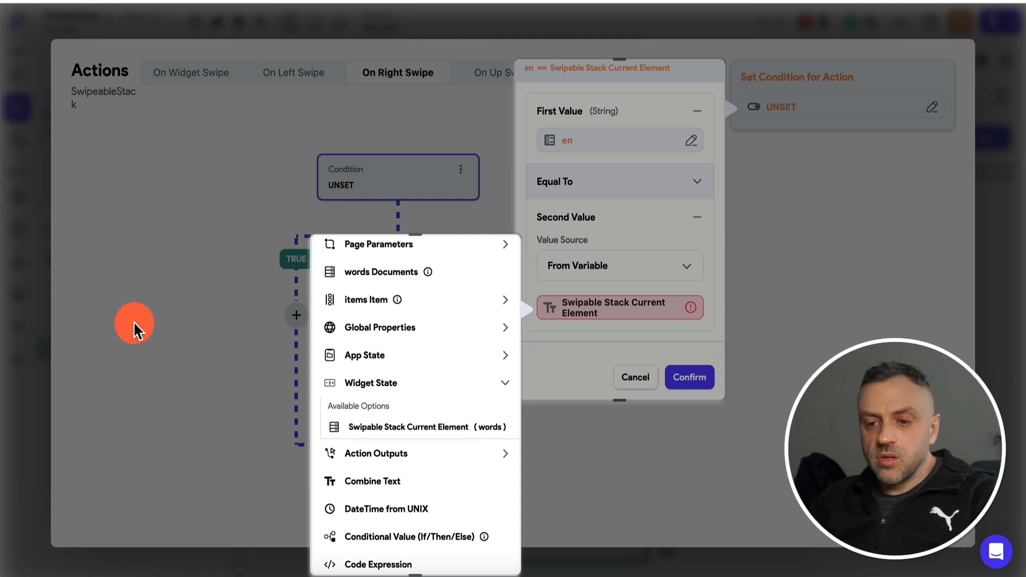
click(378, 427)
click(382, 374)
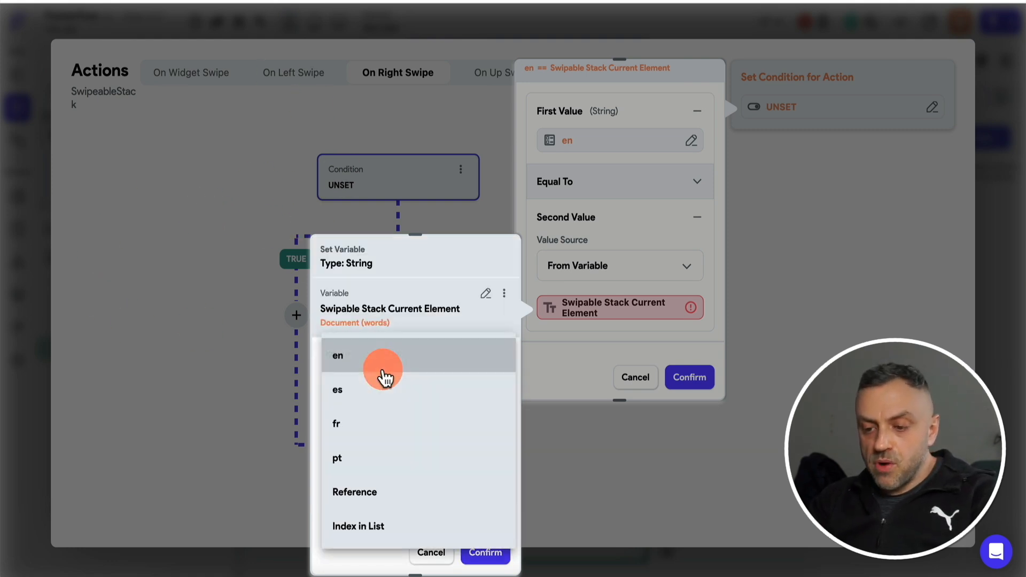
click(384, 374)
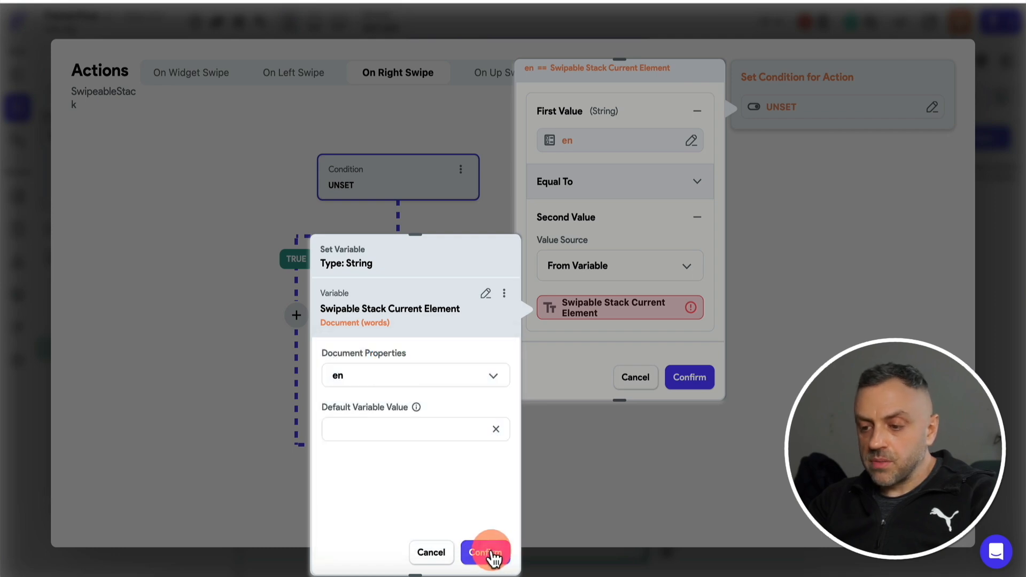
click(485, 552)
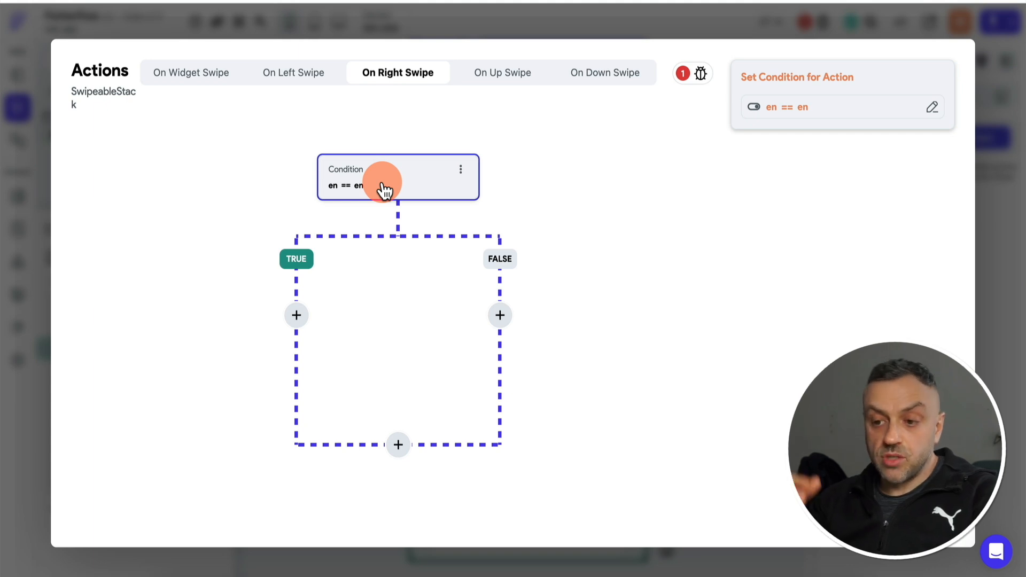
Step: Add a Show Snack Bar action with the message "CORRECT!" to the condition's TRUE branch
click(298, 318)
click(301, 353)
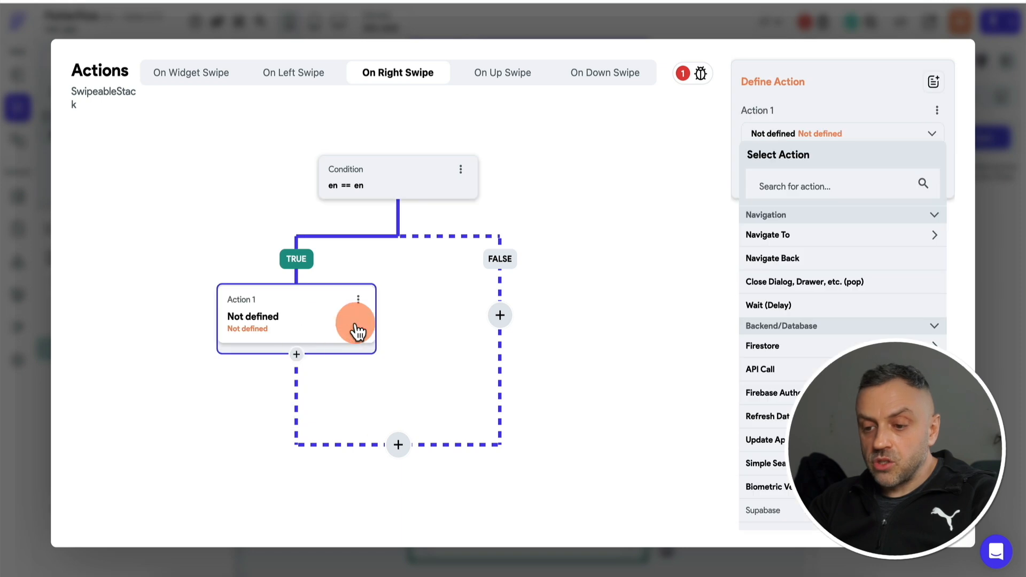
click(861, 183)
text(sna)
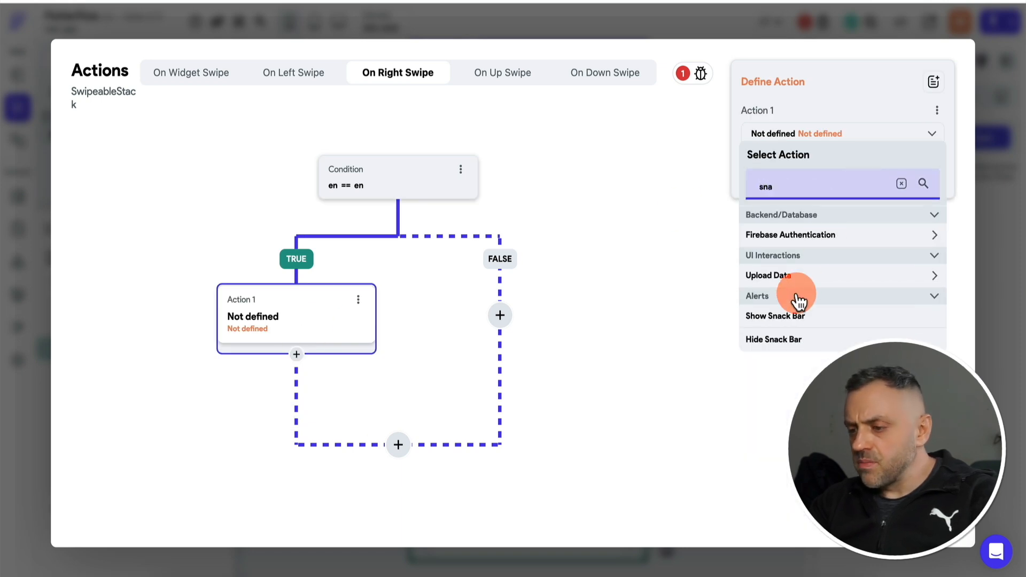
click(796, 318)
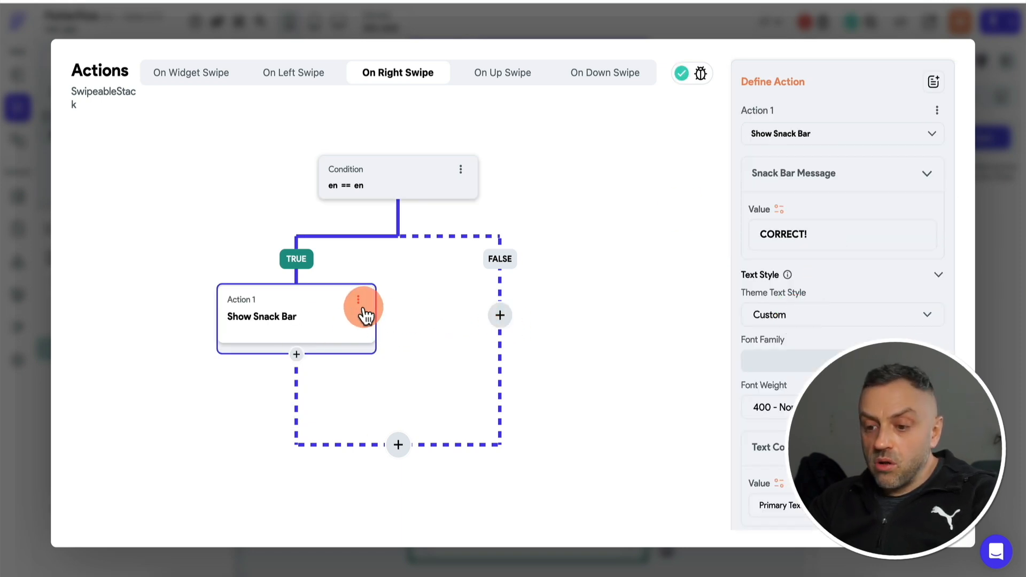
Step: Add a Show Snack Bar action with the message "WRONG!!" to the condition's FALSE branch
click(501, 316)
click(499, 352)
click(822, 231)
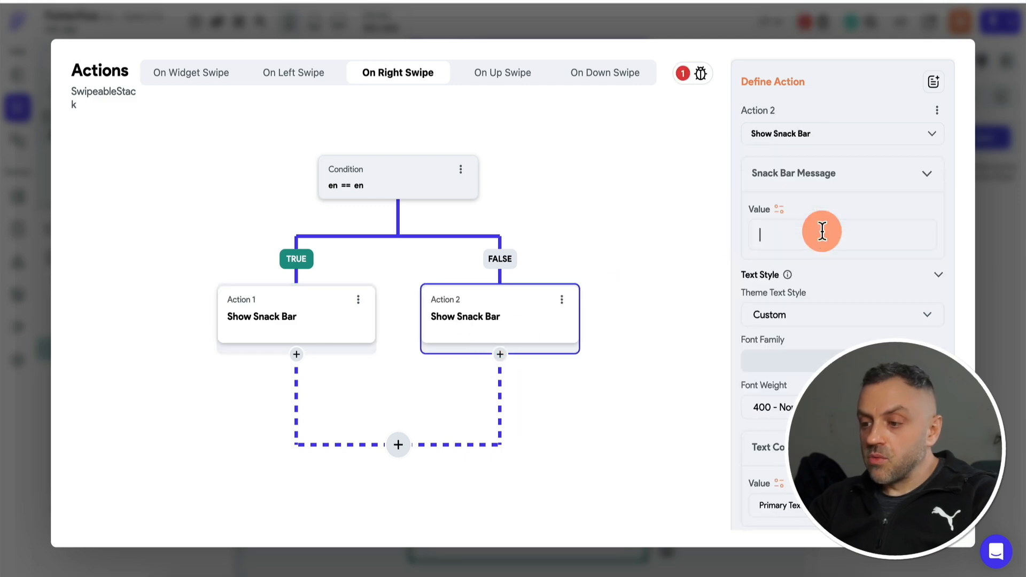
text(IN)
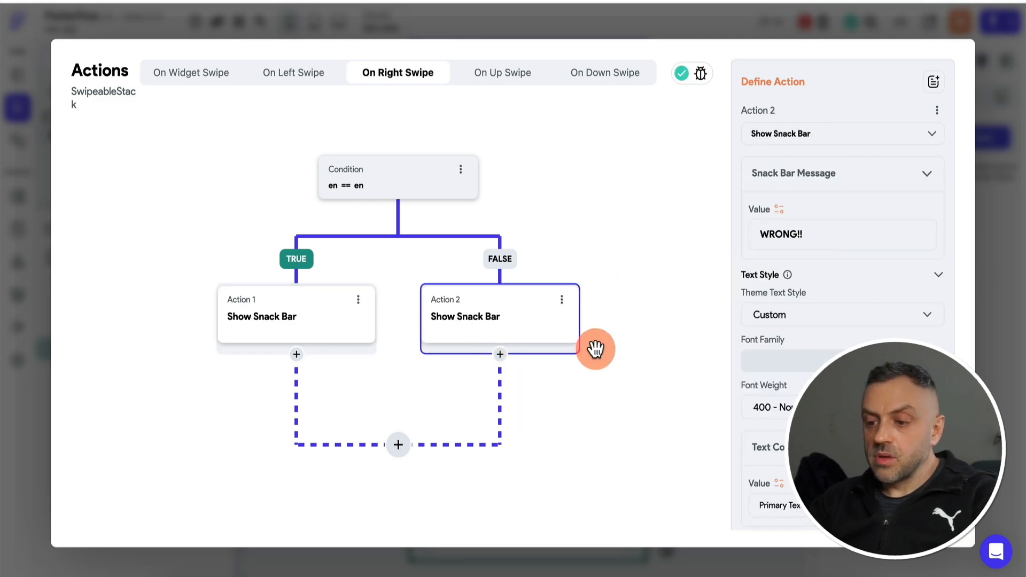
click(593, 349)
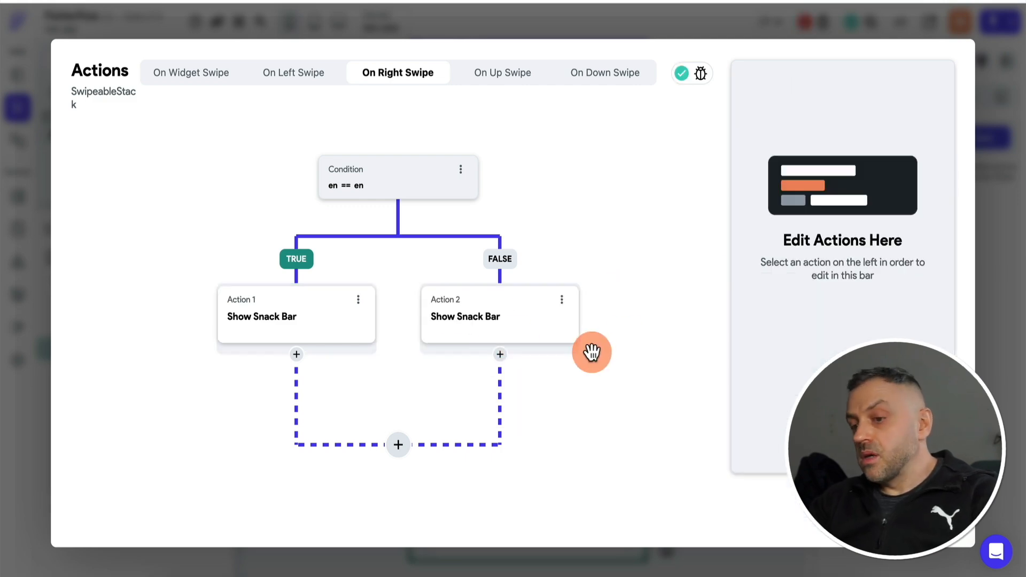
Step: Reload the test app with the new actions, swipe non-matching cards left, and swipe the apple card right for manzana
click(805, 22)
click(730, 218)
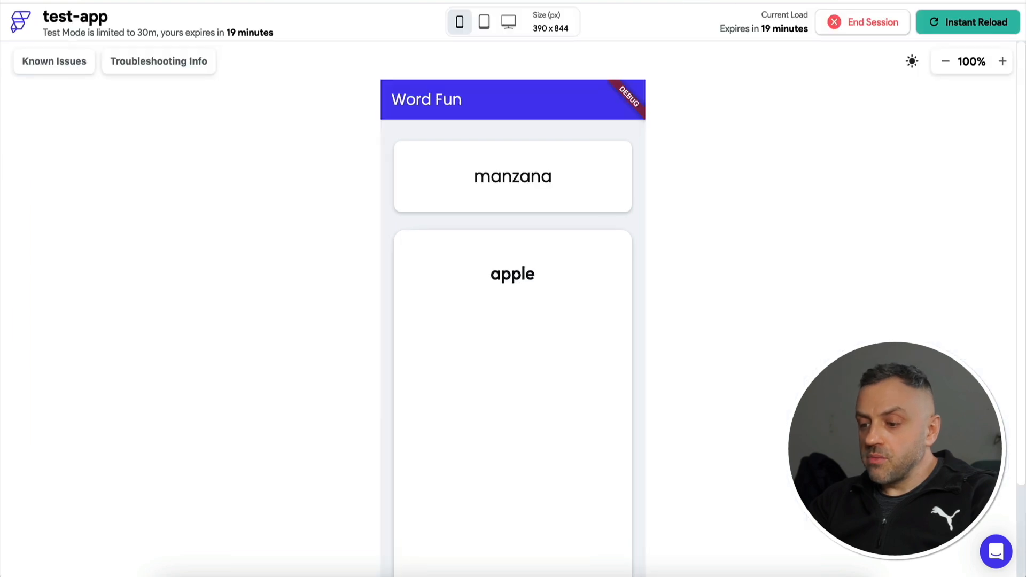
click(964, 21)
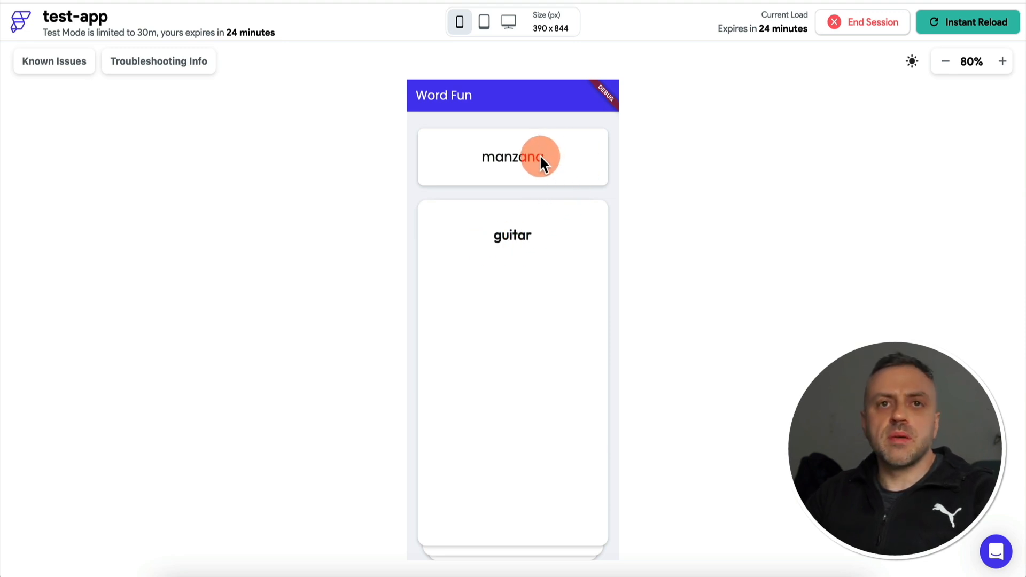
drag(549, 287, 387, 238)
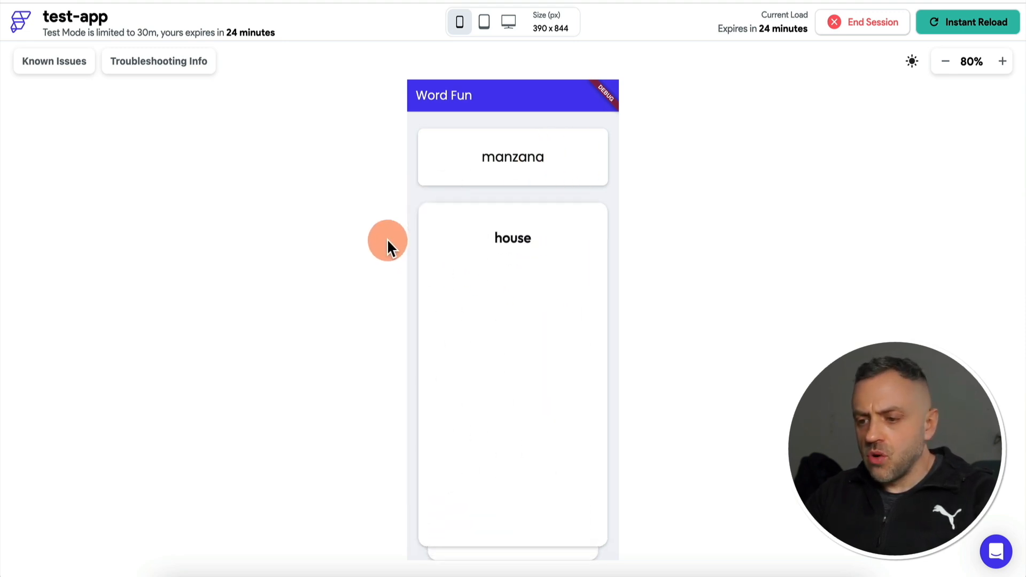
drag(502, 256, 312, 229)
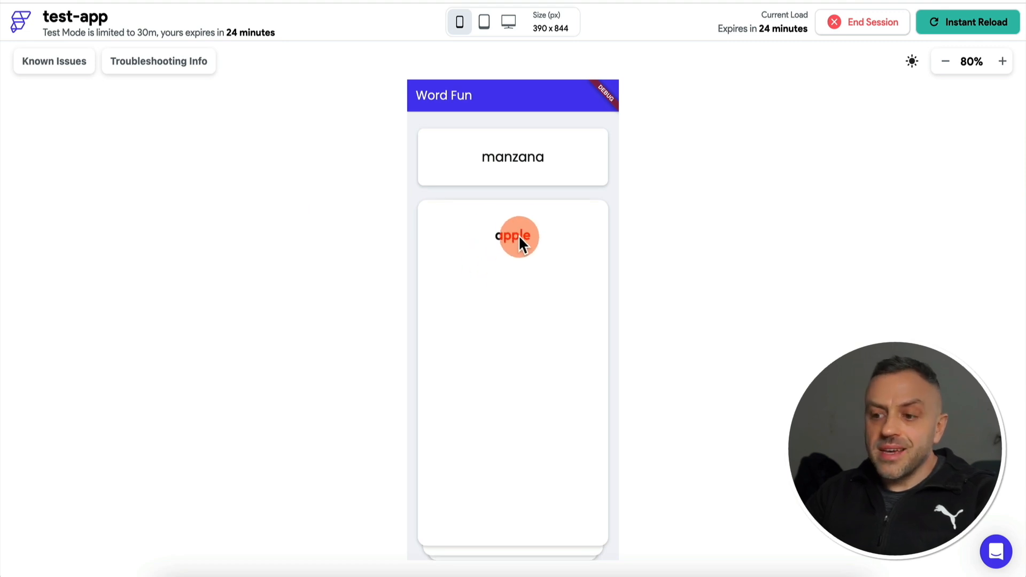
drag(497, 294, 631, 203)
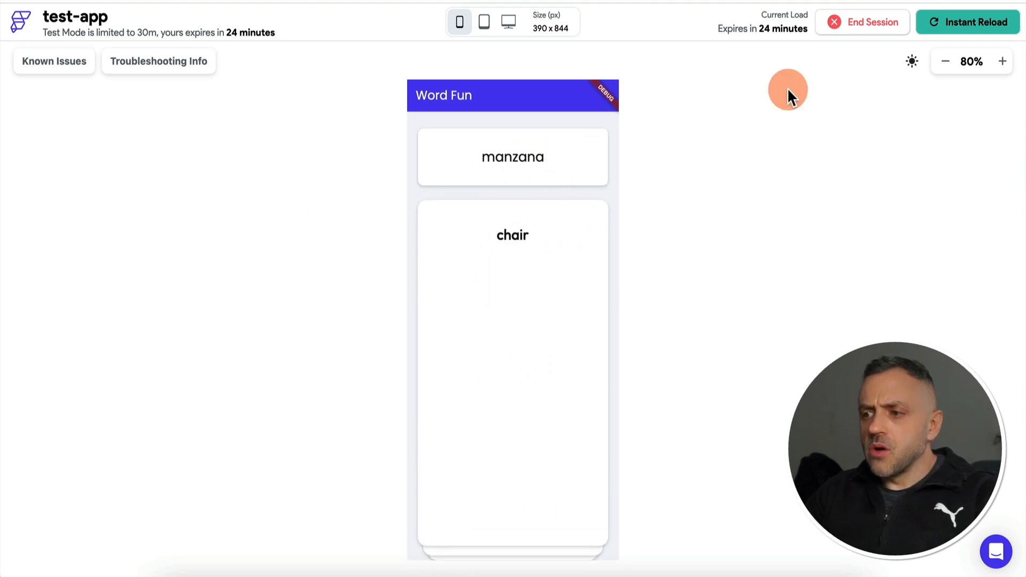
Step: Reload the running app and test chaqueta by swiping guitar right, the following non-matching cards left, and jacket right
key(super+r)
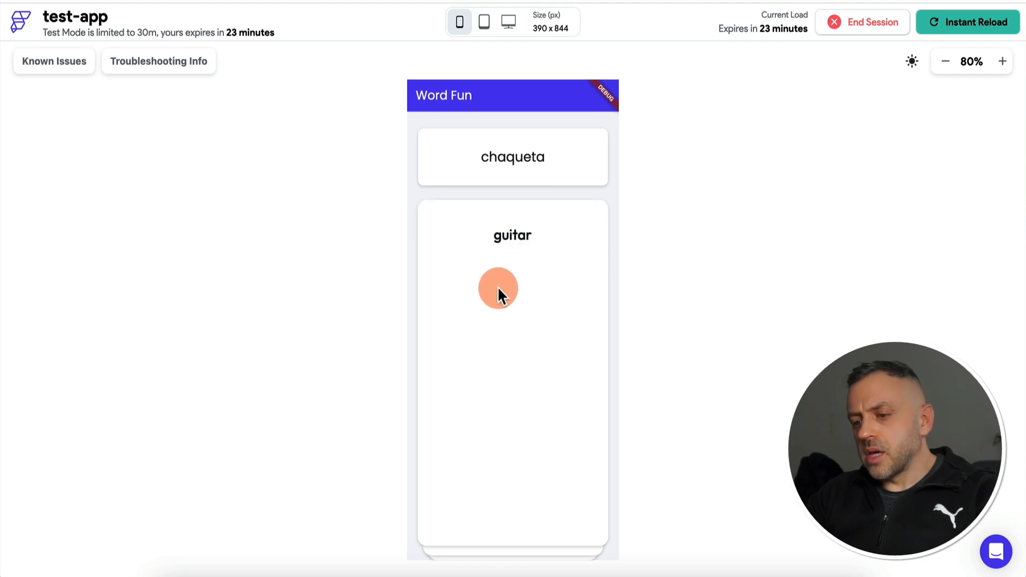
drag(497, 288, 673, 167)
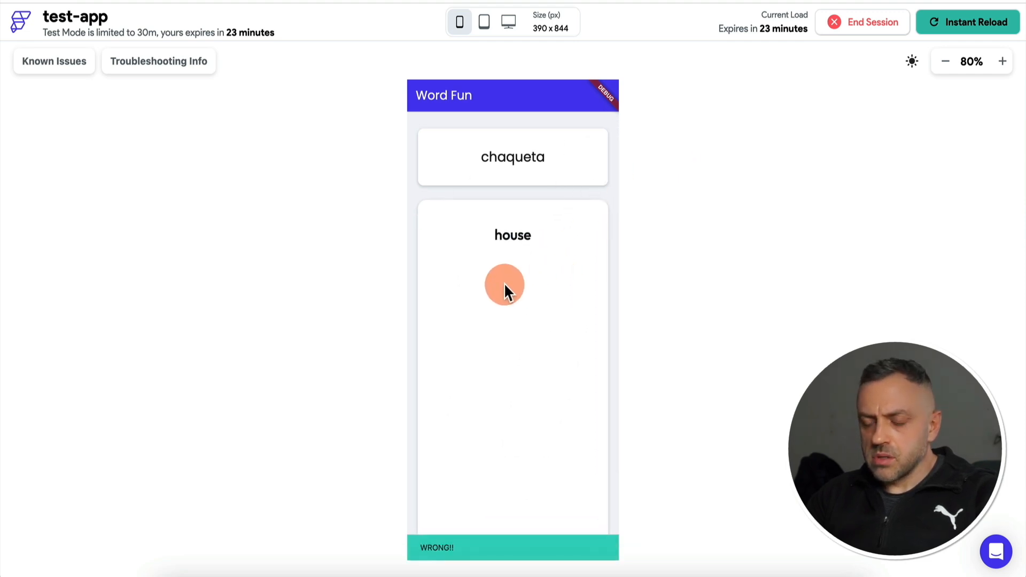
drag(489, 284, 412, 235)
drag(542, 292, 348, 239)
drag(557, 309, 341, 259)
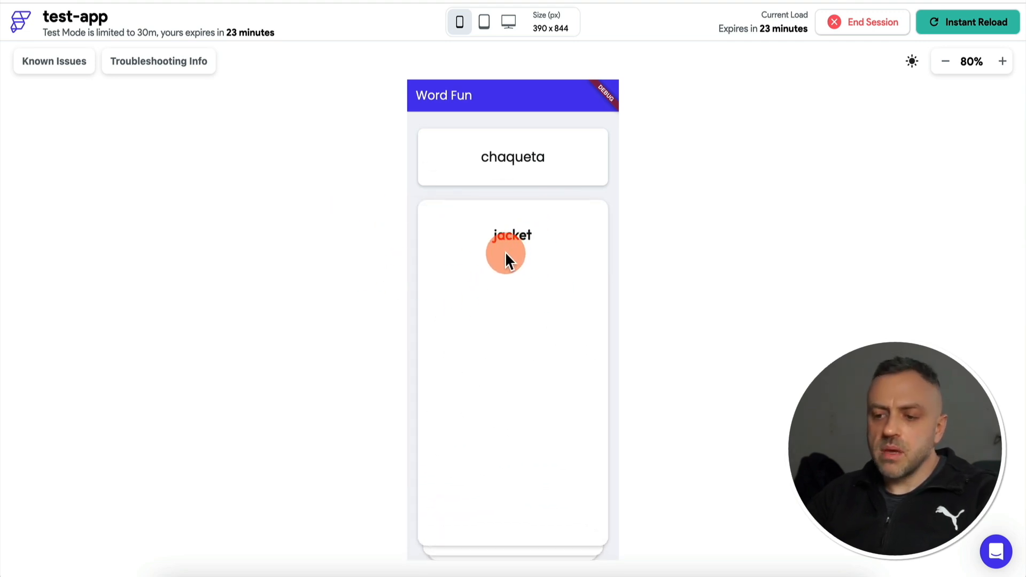
drag(477, 282, 545, 275)
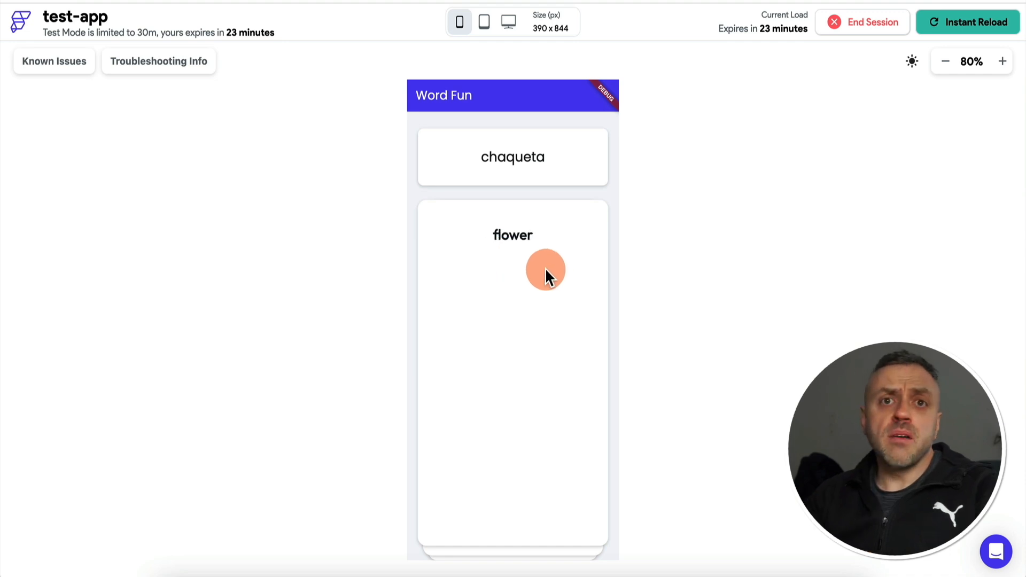